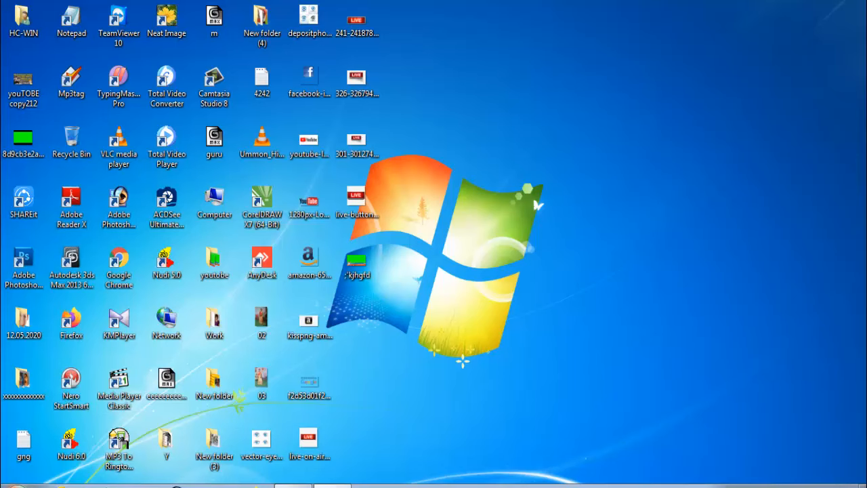
# Launch Microsoft Office Excel 2007 from the installed Microsoft Office programs
pyautogui.click(20, 482)
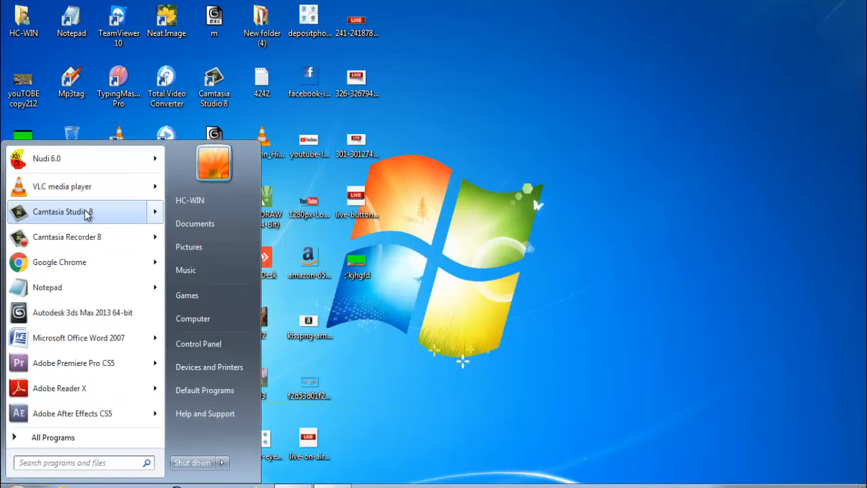
pyautogui.click(80, 441)
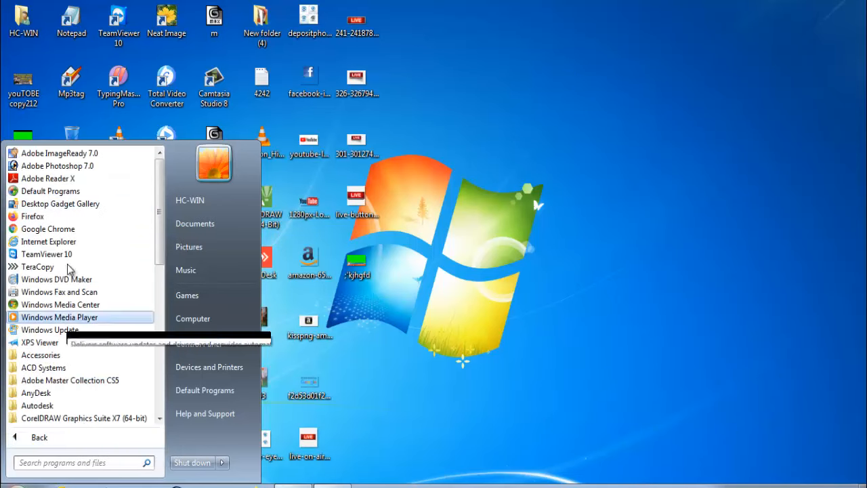
pyautogui.moveTo(161, 218); pyautogui.dragTo(165, 328)
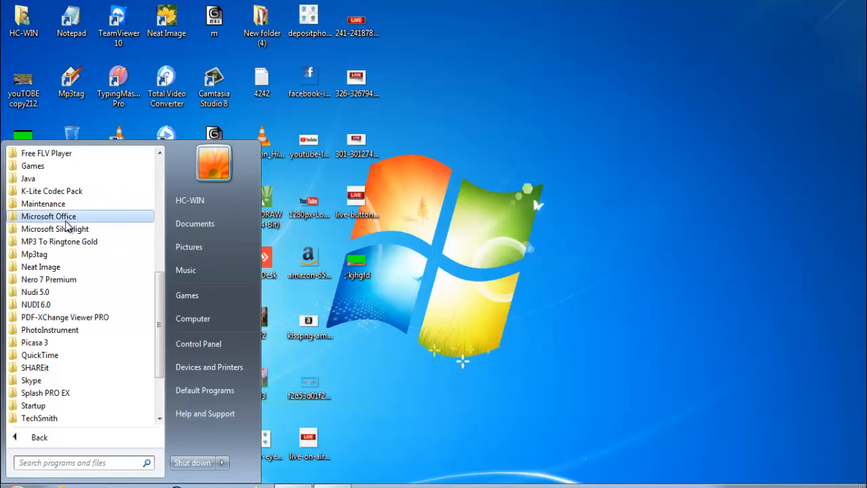
pyautogui.click(64, 220)
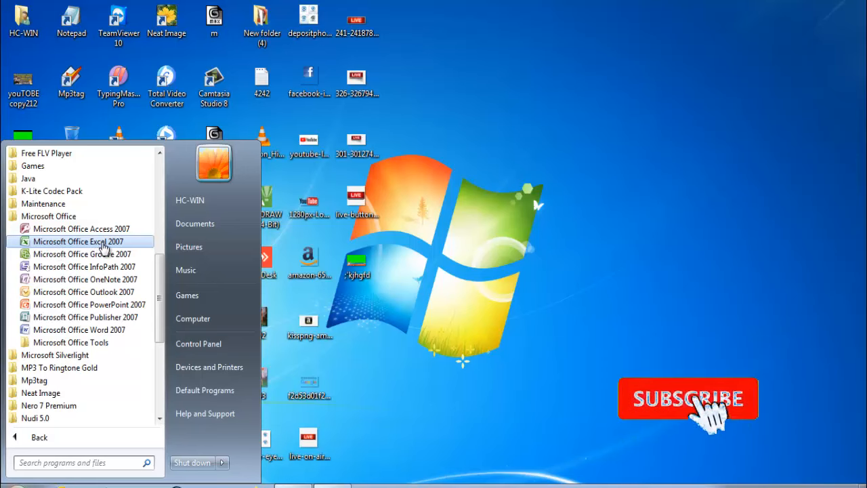
pyautogui.click(103, 244)
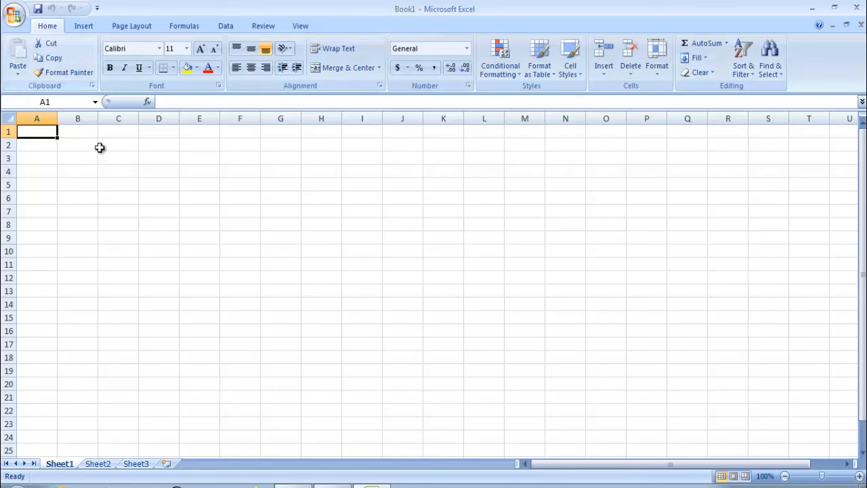
pyautogui.moveTo(82, 135); pyautogui.dragTo(80, 369)
pyautogui.moveTo(34, 171); pyautogui.dragTo(381, 171)
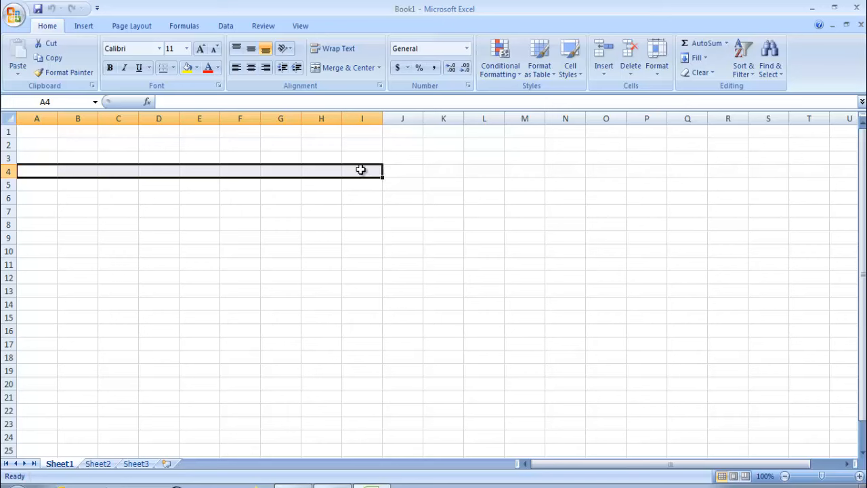
pyautogui.click(47, 134)
pyautogui.click(48, 142)
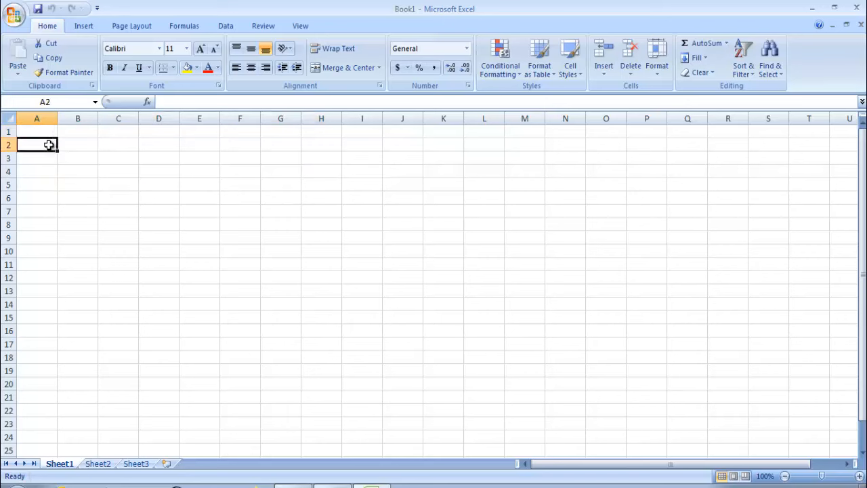
pyautogui.click(48, 132)
pyautogui.click(48, 140)
# Enter the title "student marks sheet" in cell A1
pyautogui.click(46, 132)
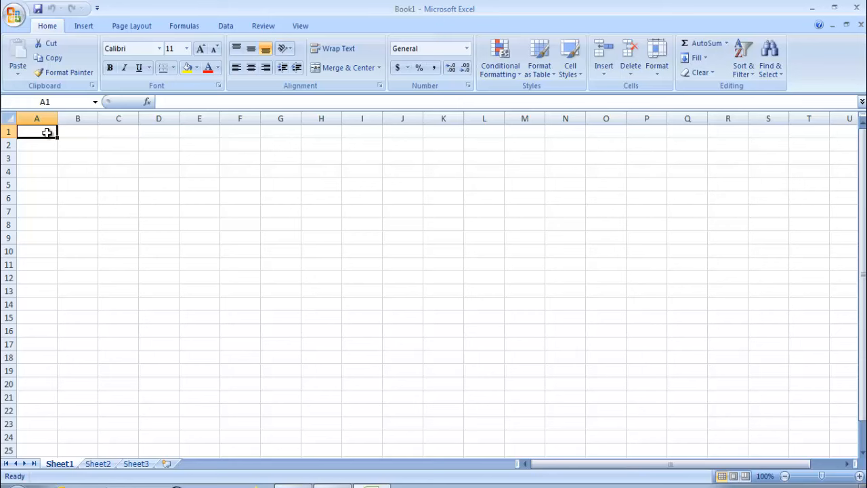
pyautogui.write('student ma')
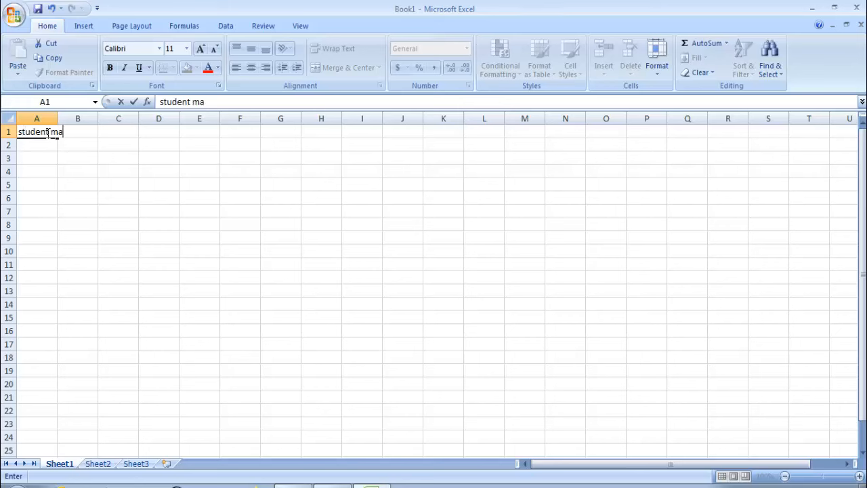
pyautogui.write('rks sheet')
pyautogui.click(90, 160)
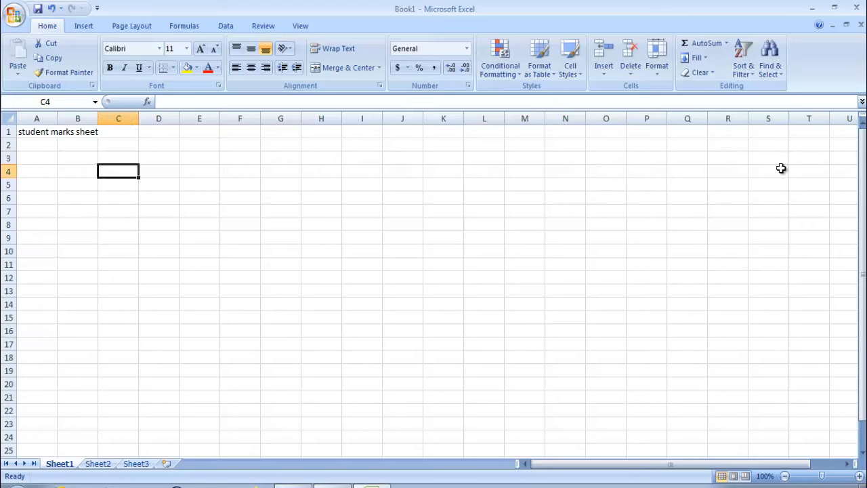
pyautogui.moveTo(21, 132); pyautogui.dragTo(478, 133)
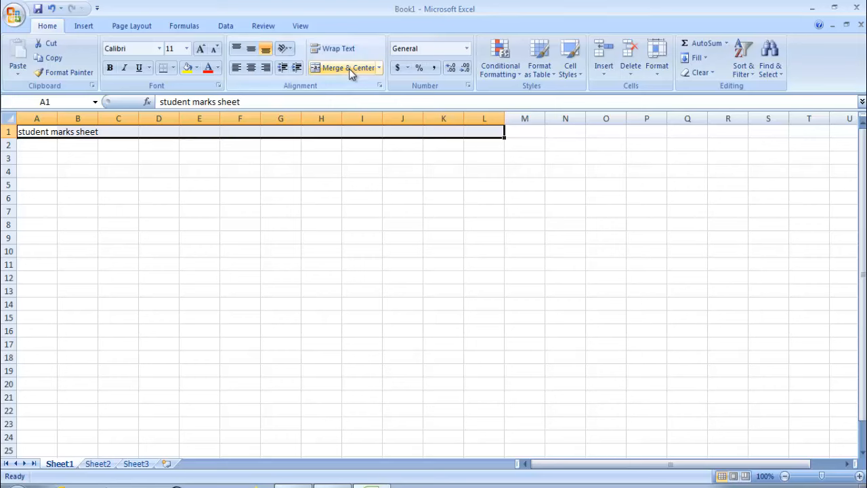
pyautogui.click(277, 197)
pyautogui.moveTo(23, 132); pyautogui.dragTo(476, 140)
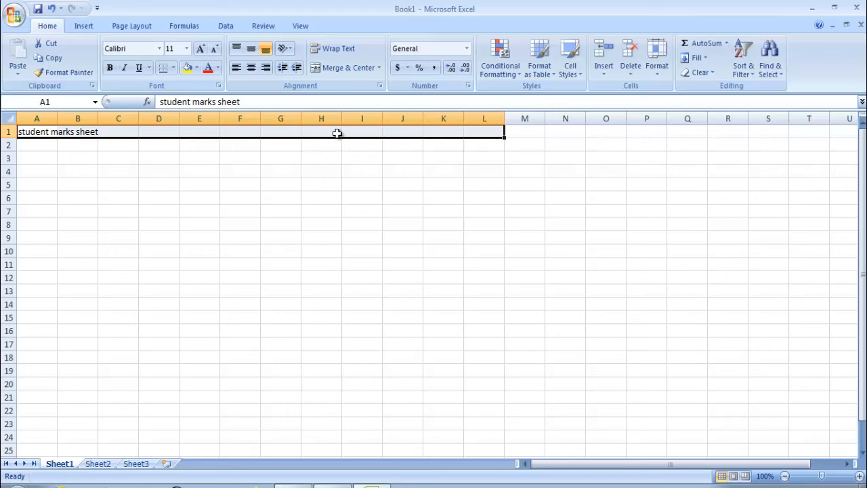
pyautogui.click(298, 155)
pyautogui.click(31, 132)
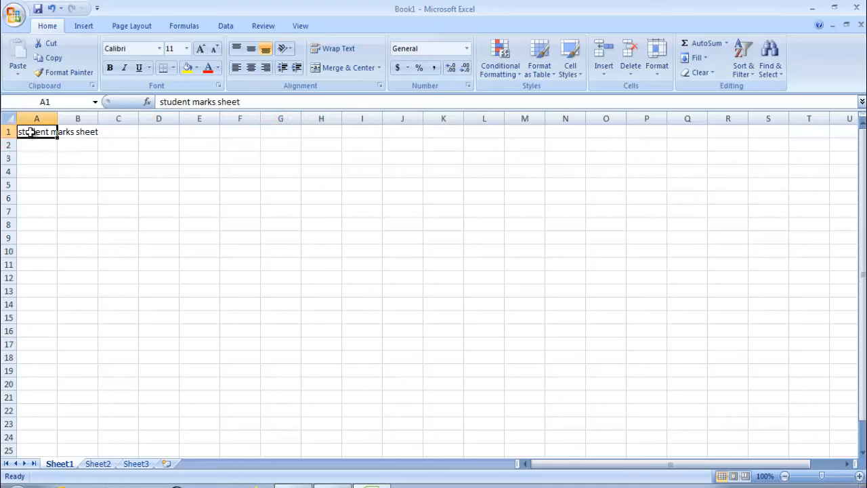
pyautogui.click(41, 154)
# Merge and center the title in row 1 across cells A1 to L1
pyautogui.moveTo(38, 134); pyautogui.dragTo(478, 139)
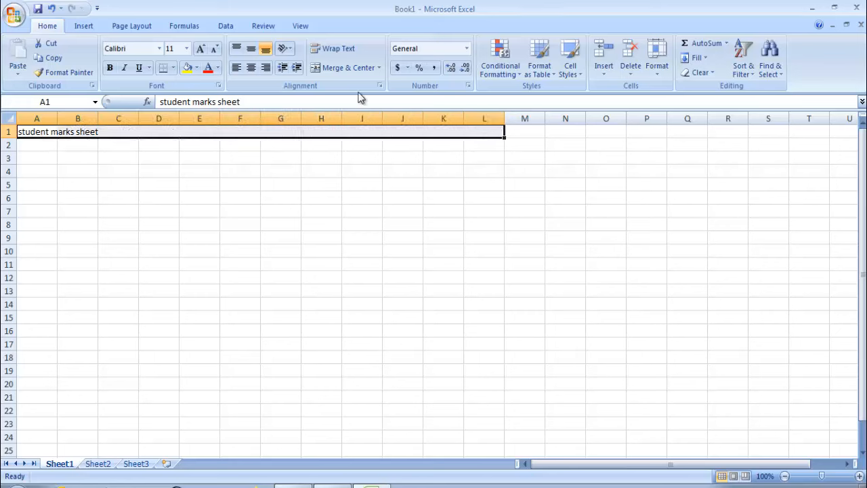
pyautogui.click(356, 69)
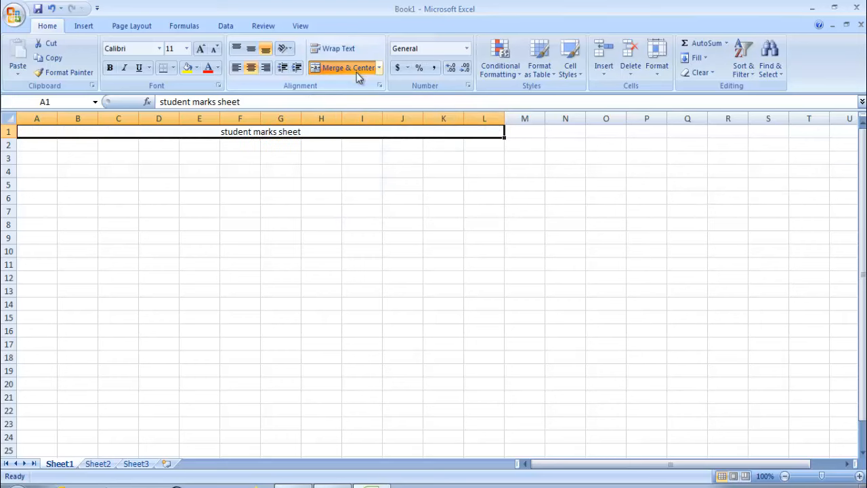
pyautogui.click(333, 156)
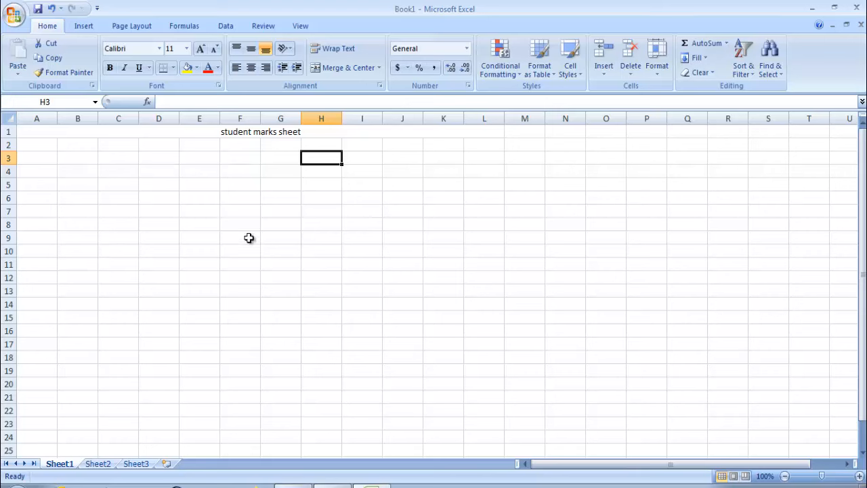
# Make the title text in the merged cell bold and enlarge its font size to 26
pyautogui.doubleClick(214, 132)
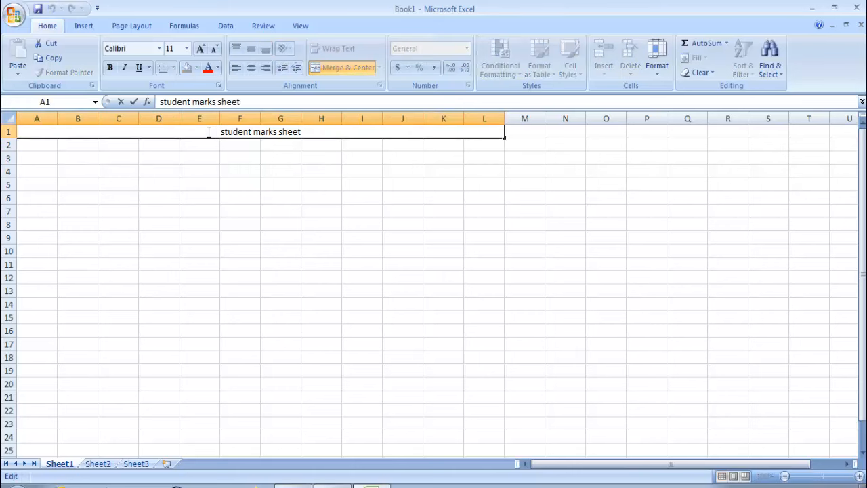
pyautogui.moveTo(220, 132); pyautogui.dragTo(323, 142)
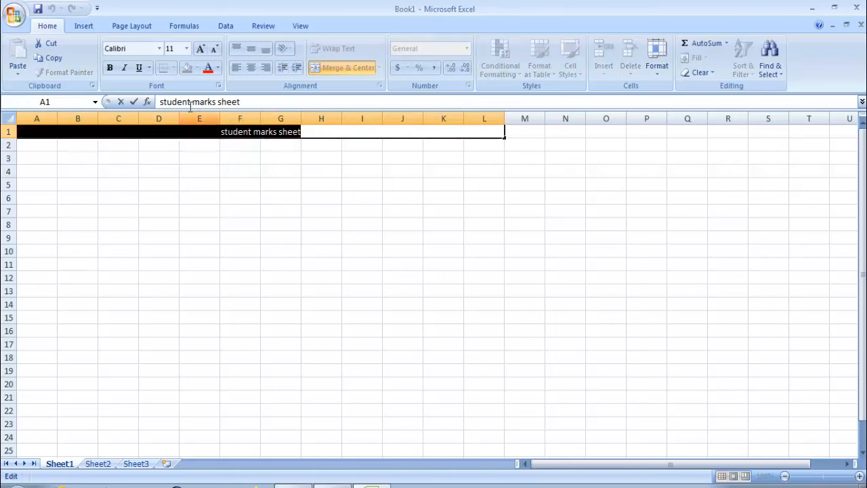
pyautogui.click(110, 68)
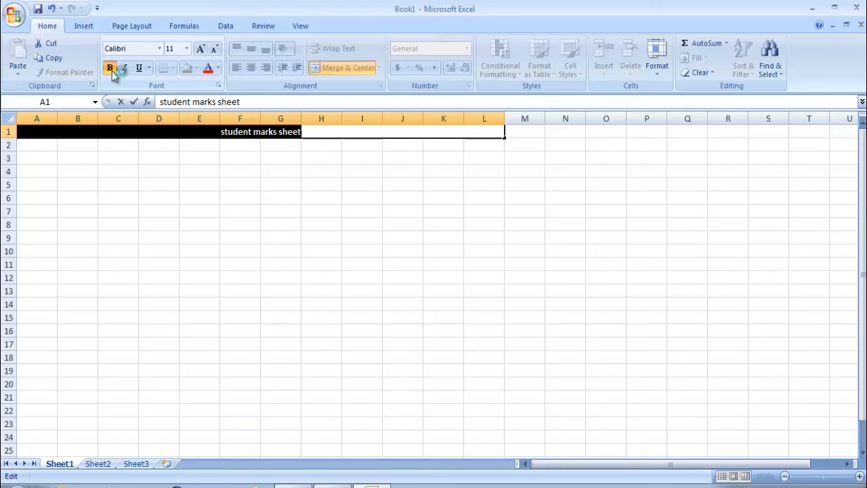
pyautogui.click(202, 53)
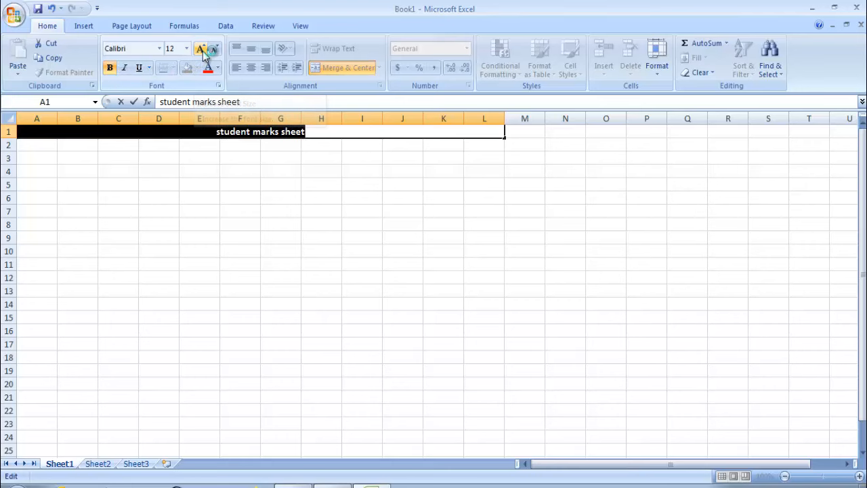
pyautogui.click(203, 54)
pyautogui.click(202, 53)
pyautogui.click(202, 52)
pyautogui.click(202, 53)
pyautogui.click(202, 53)
pyautogui.click(202, 53)
pyautogui.click(274, 189)
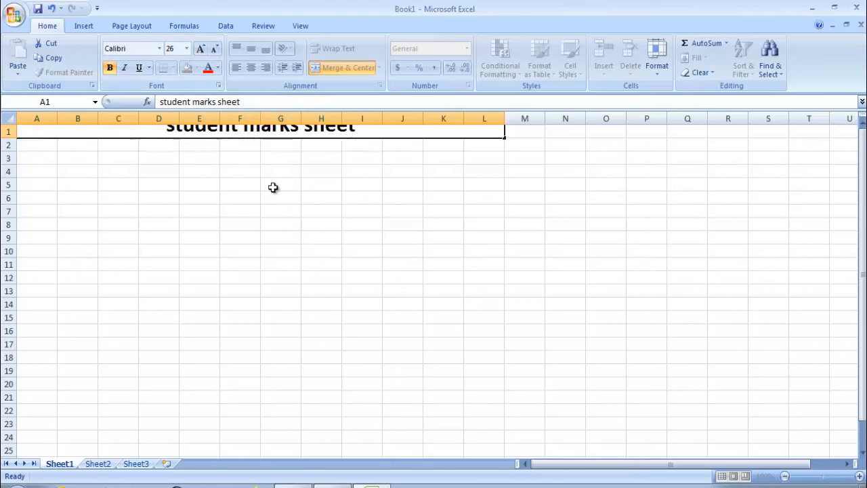
# Capitalize the first letter of each word in the title so it reads "Student Marks Sheet"
pyautogui.doubleClick(170, 145)
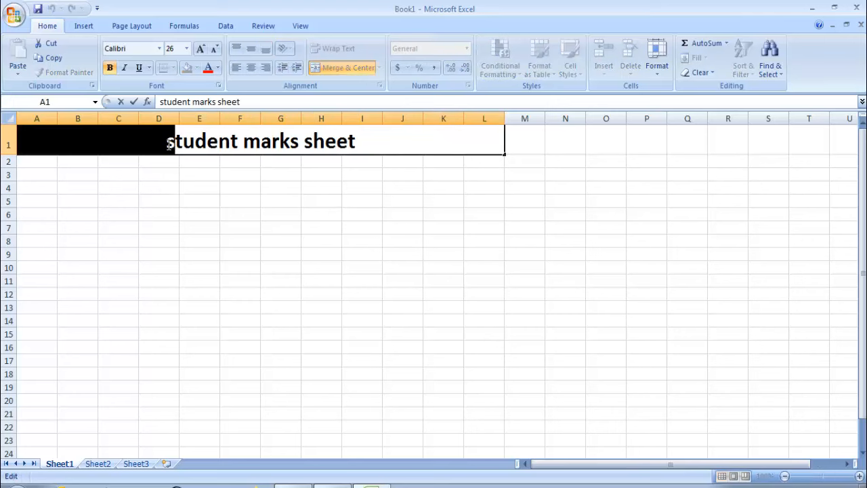
pyautogui.write('S')
pyautogui.click(210, 192)
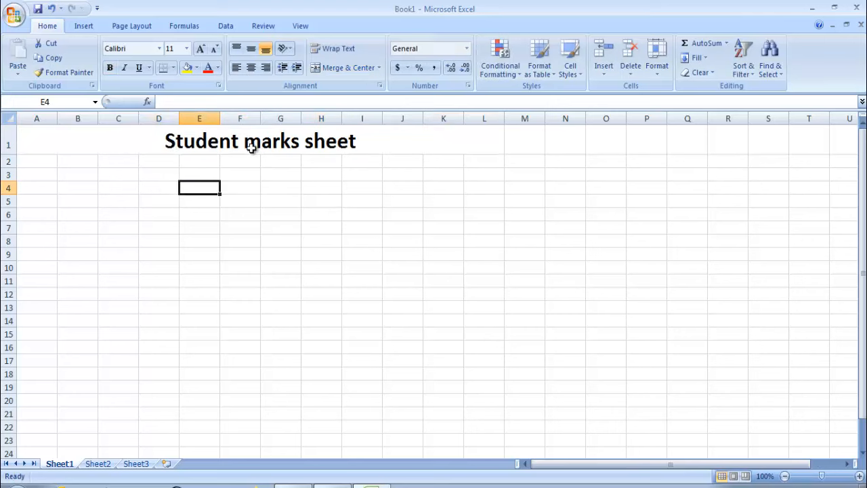
pyautogui.doubleClick(262, 144)
pyautogui.moveTo(262, 144); pyautogui.dragTo(243, 144)
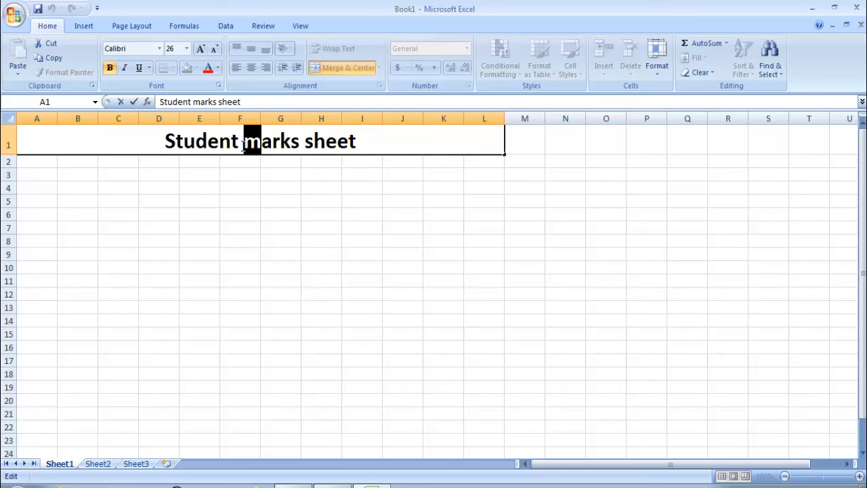
pyautogui.write('M')
pyautogui.doubleClick(314, 146)
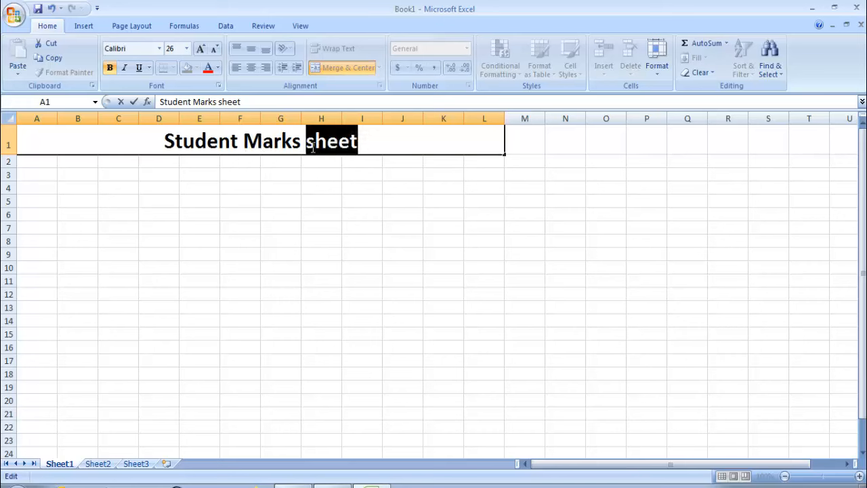
pyautogui.click(314, 146)
pyautogui.press('BackSpace')
pyautogui.write('S')
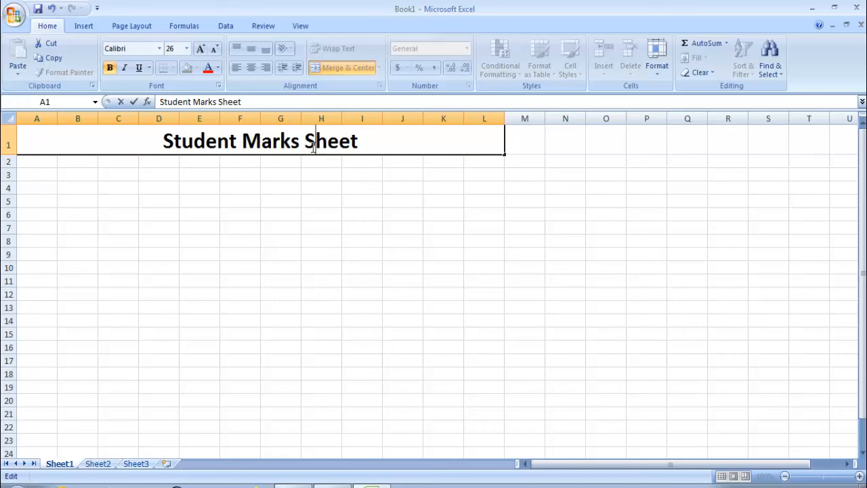
pyautogui.click(315, 186)
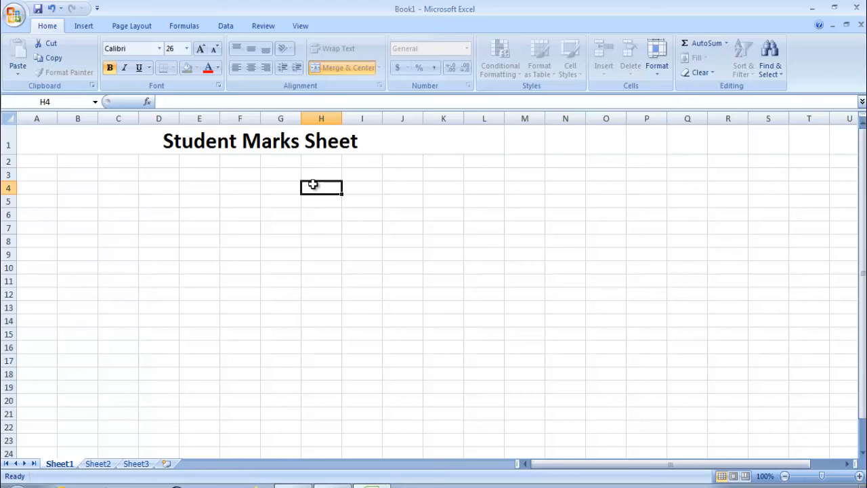
# Enter the column headers "SL.NO" in cell A2 and "NAME" in cell B2
pyautogui.click(49, 164)
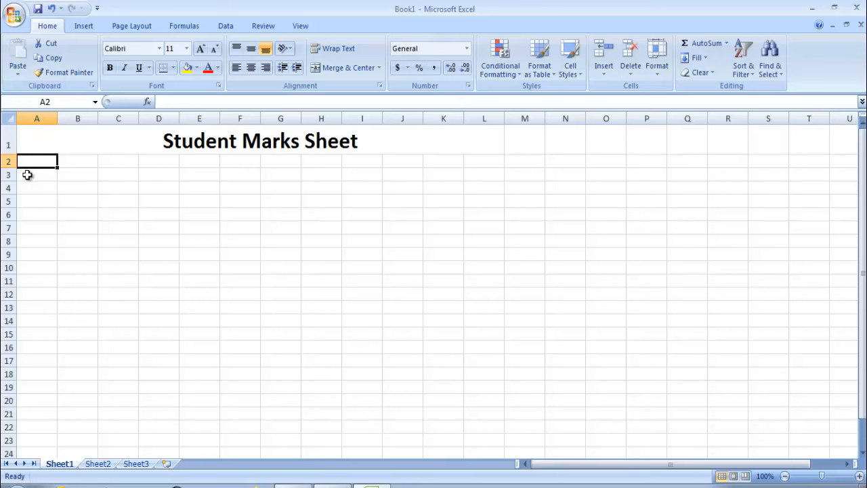
pyautogui.write('s.l')
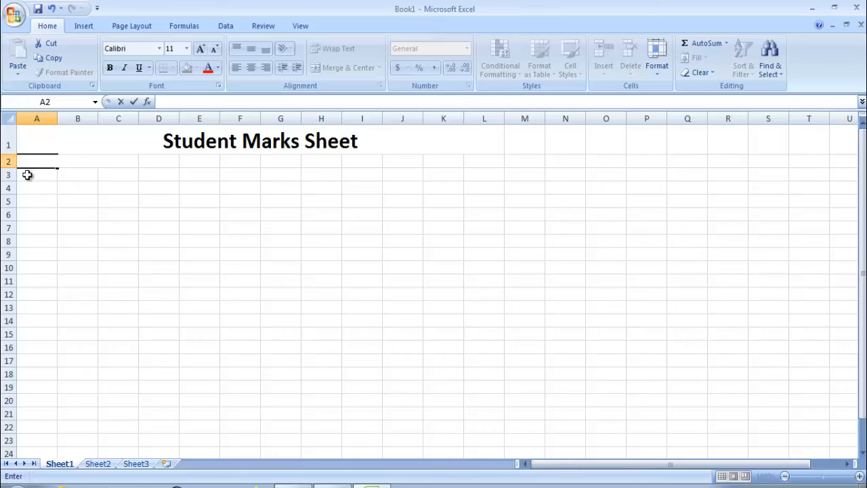
pyautogui.write('SL.NO')
pyautogui.press('Tab')
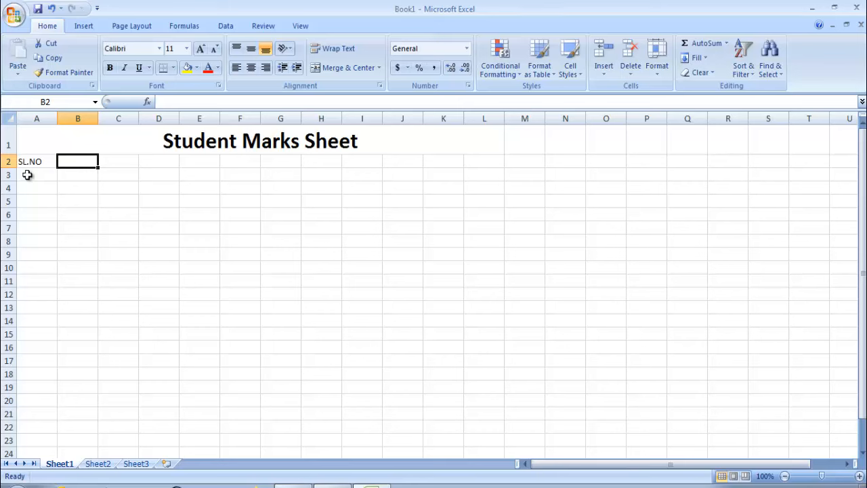
pyautogui.write('NAME')
pyautogui.press('Tab')
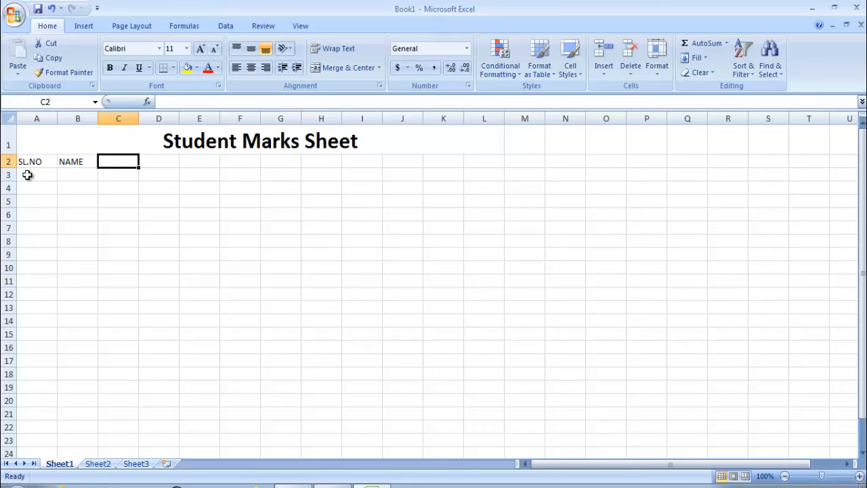
# Enter the subject headers "SUB1" in cell C2 and "SUB 2" in cell D2
pyautogui.write('SUB1')
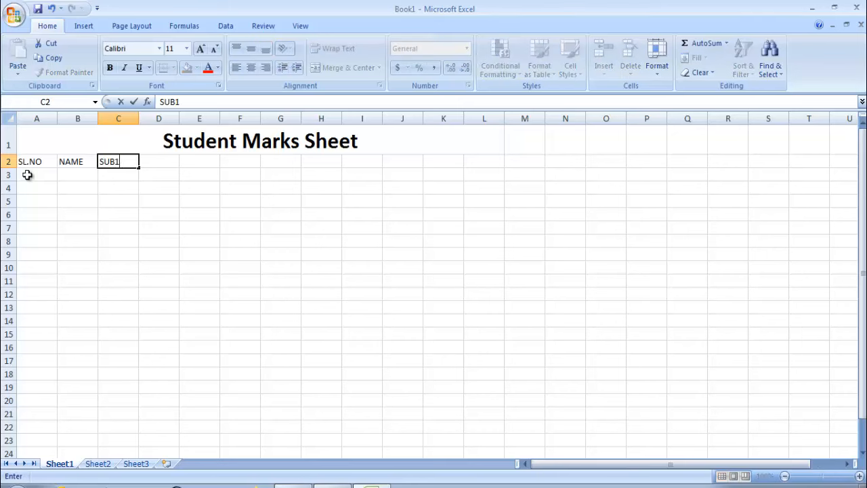
pyautogui.press('Tab')
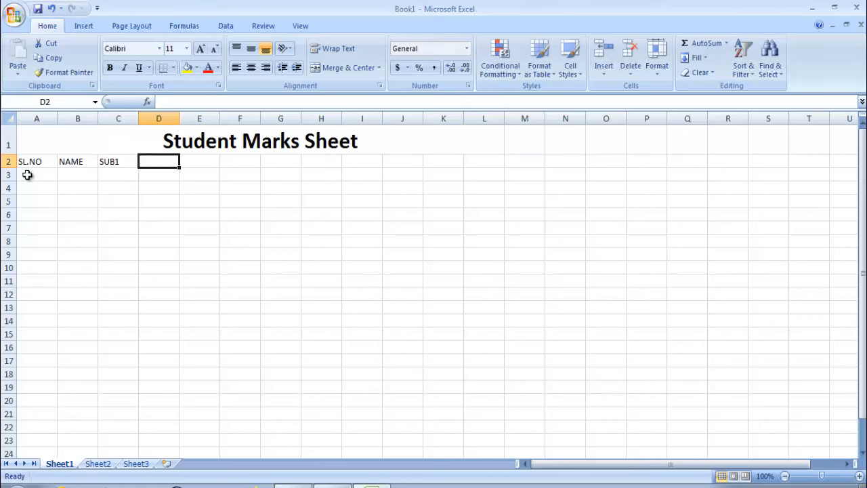
pyautogui.write('SUB')
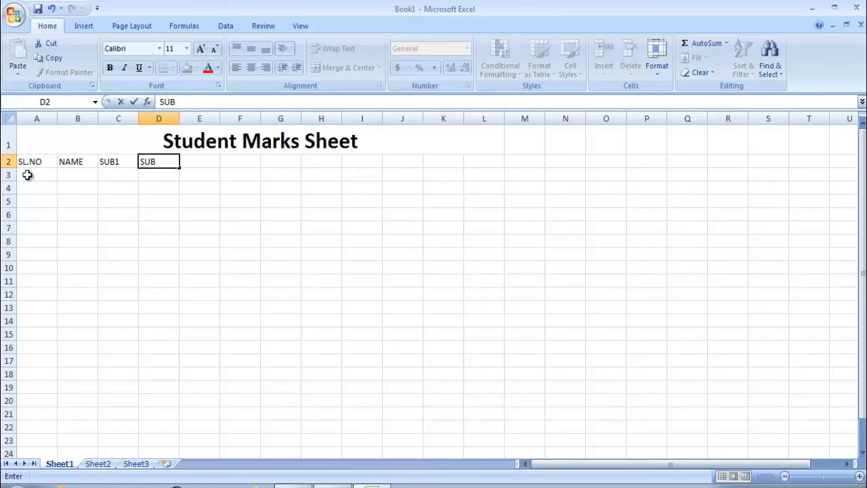
pyautogui.write(' 2')
pyautogui.press('Tab')
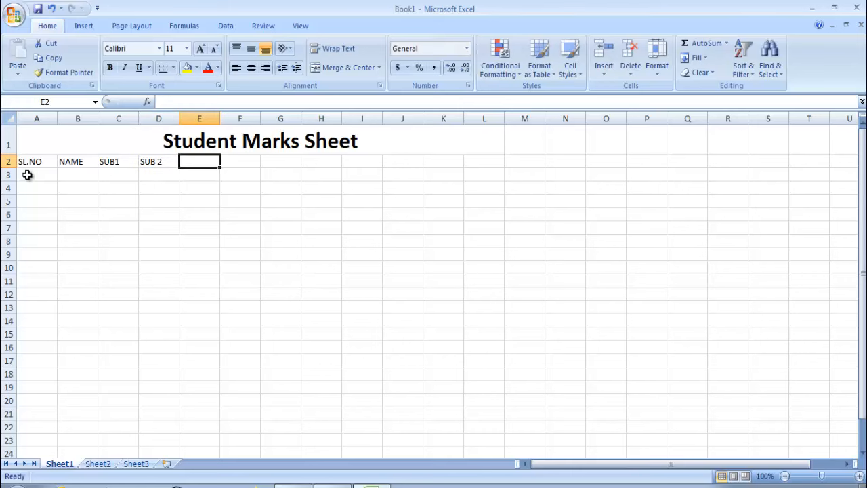
pyautogui.click(240, 162)
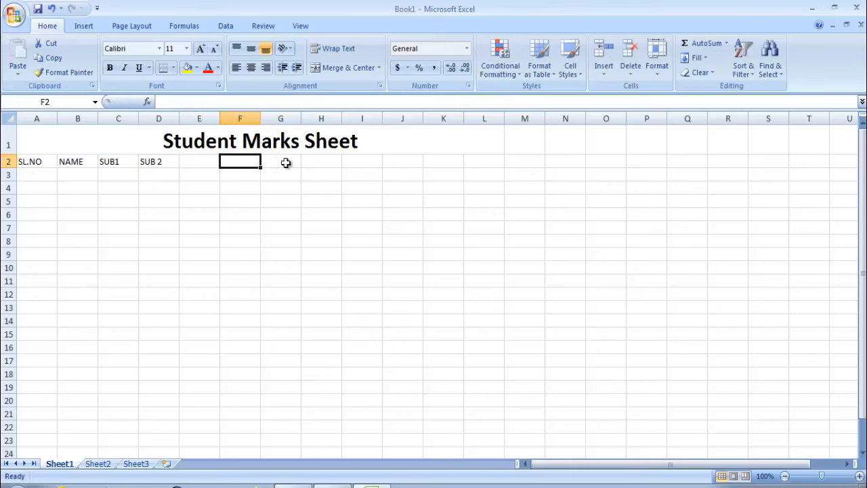
pyautogui.click(287, 163)
pyautogui.click(200, 164)
pyautogui.click(252, 165)
pyautogui.click(296, 164)
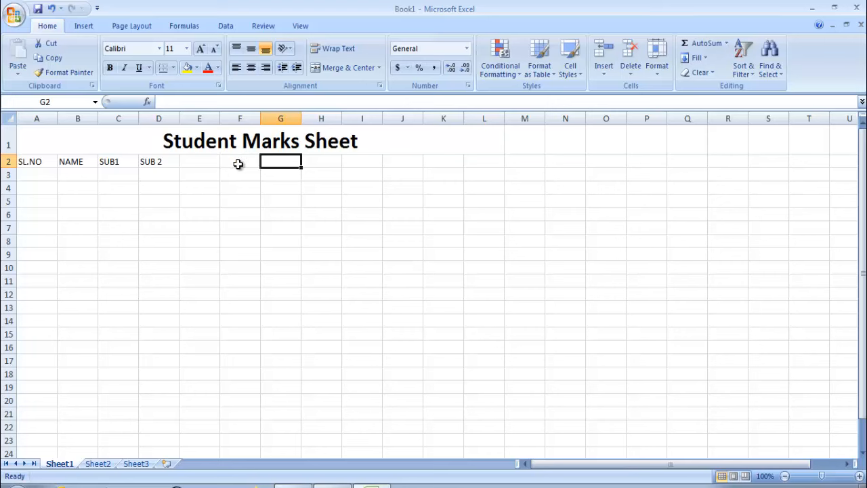
# Enter the subject header "SUB3" in cell E2 and again in cell F2
pyautogui.click(200, 164)
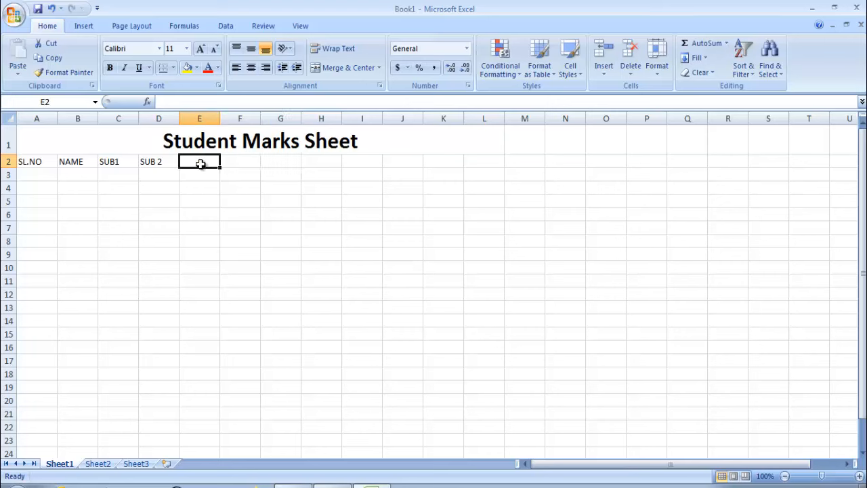
pyautogui.write('SUB3')
pyautogui.press('Tab')
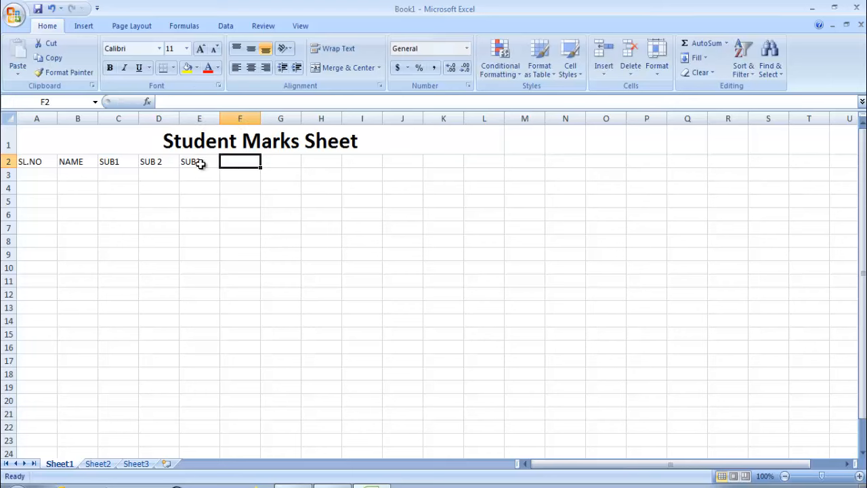
pyautogui.write('SU')
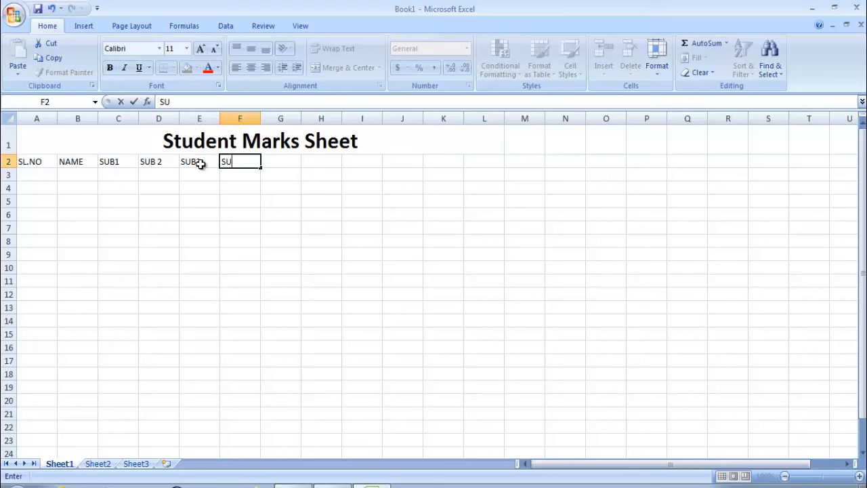
pyautogui.write('B3')
pyautogui.press('BackSpace')
pyautogui.write('3')
pyautogui.press('Tab')
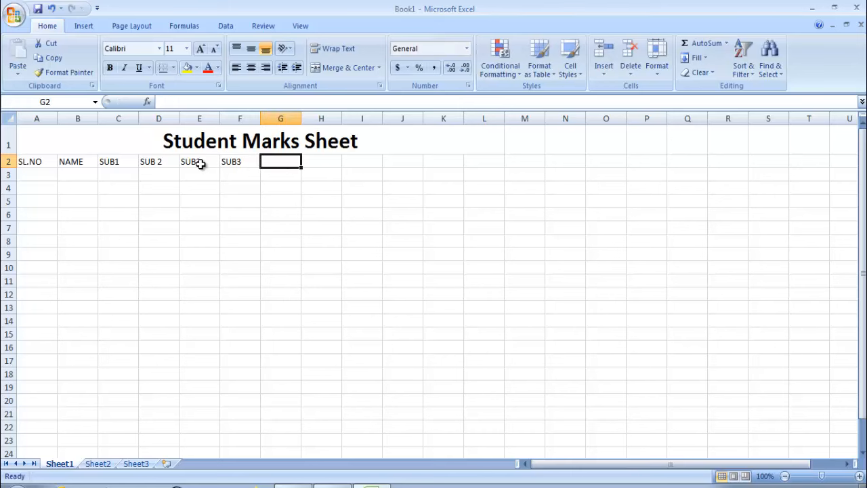
# Enter the subject header "SUB4" in cell G2
pyautogui.write('SUB')
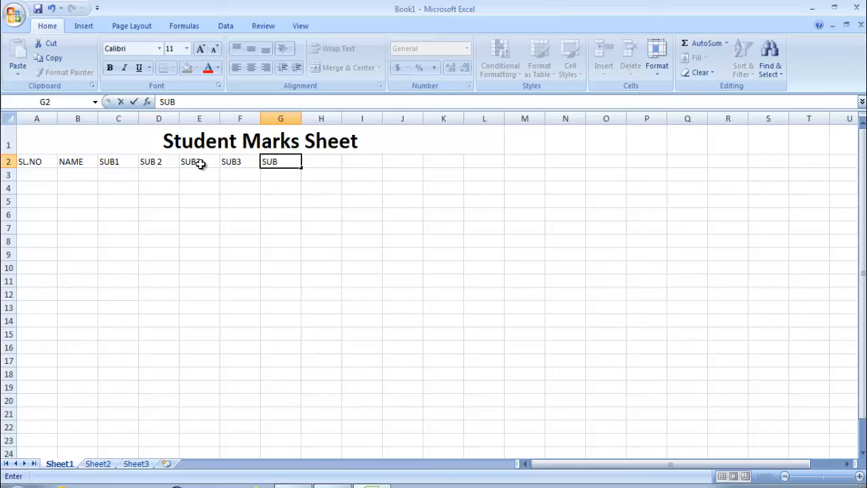
pyautogui.write('5')
pyautogui.press('BackSpace')
pyautogui.write('4')
pyautogui.press('Tab')
# Enter the subject headers "SUB5" in cell H2 and "SUB6" in cell I2
pyautogui.write('SUB')
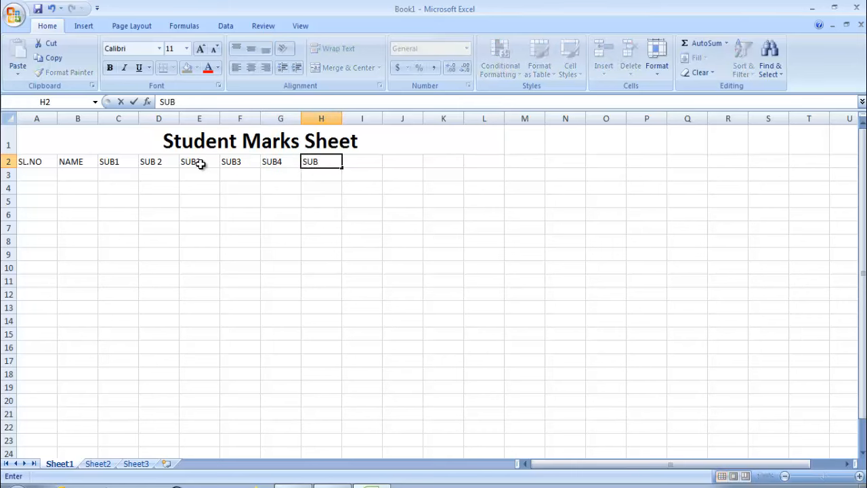
pyautogui.press('Tab')
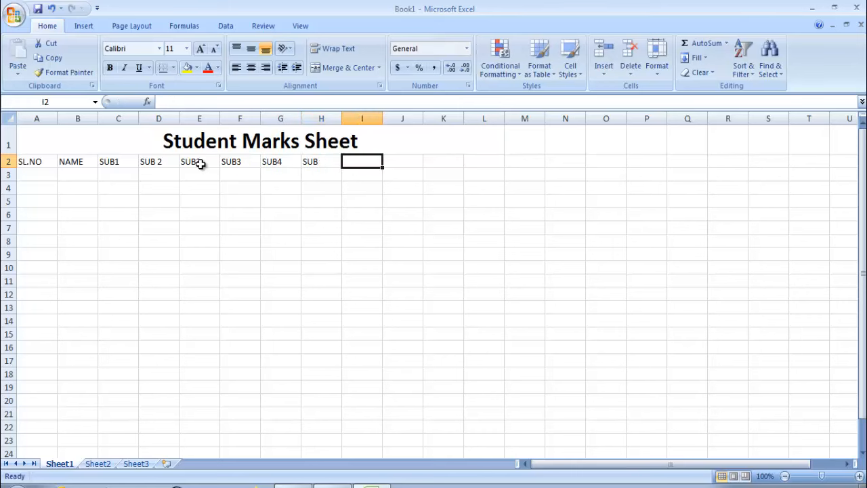
pyautogui.doubleClick(319, 161)
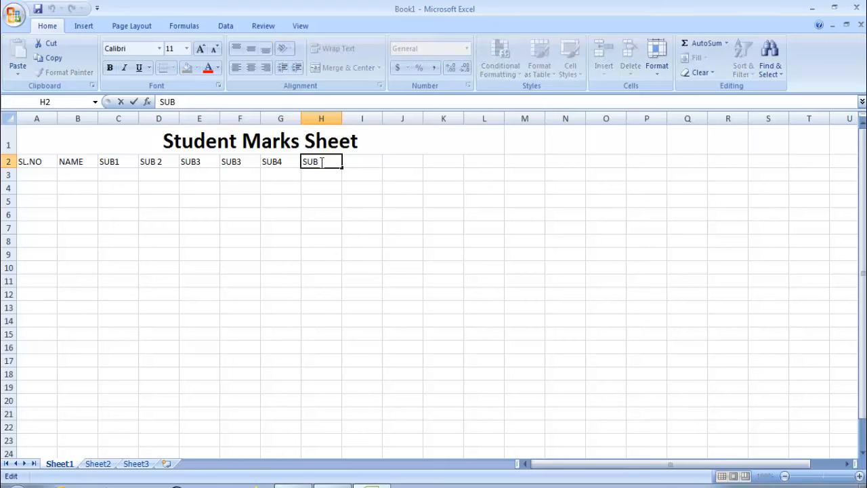
pyautogui.write('5')
pyautogui.click(364, 161)
pyautogui.write('S')
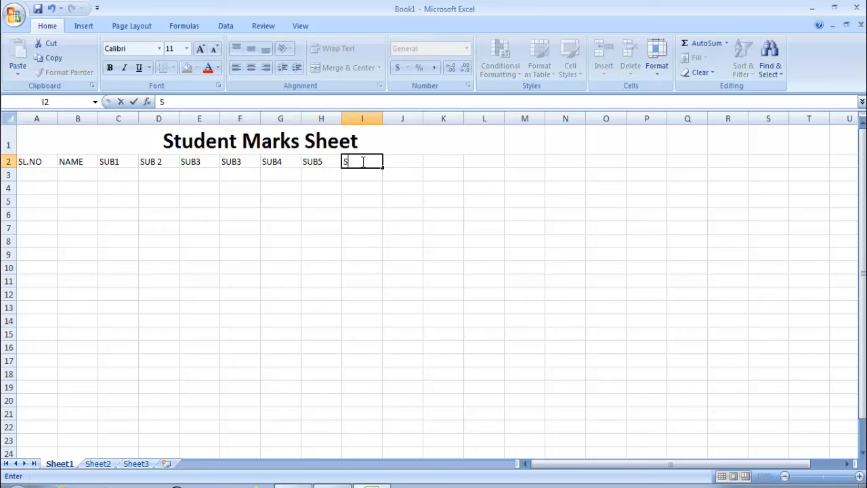
pyautogui.write('UB6')
pyautogui.click(362, 185)
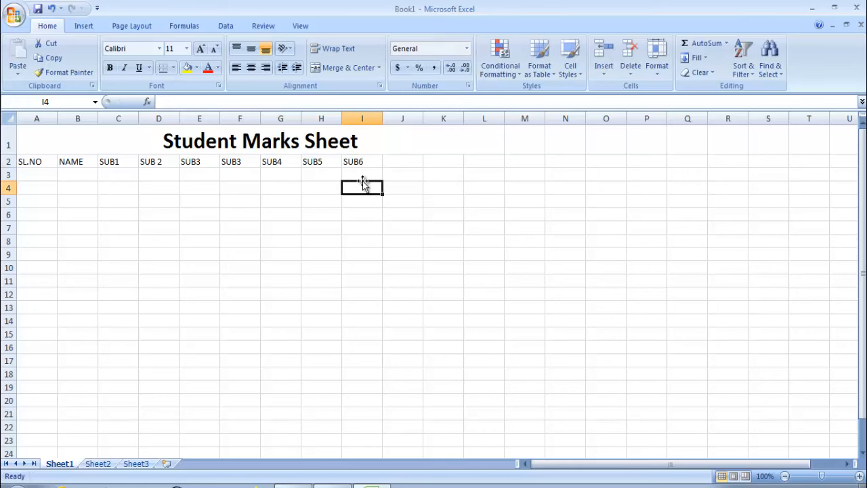
# Enter the column headers "MIN" in cell J2 and "MAX" in cell K2
pyautogui.click(400, 160)
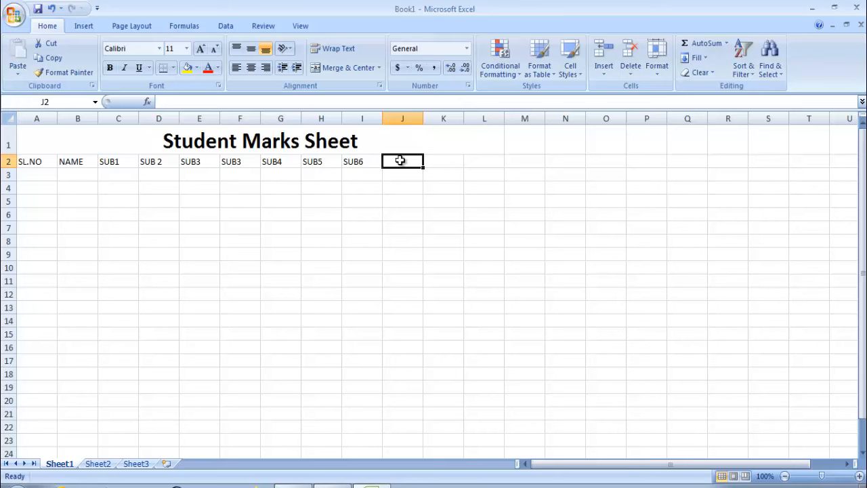
pyautogui.write('MIN')
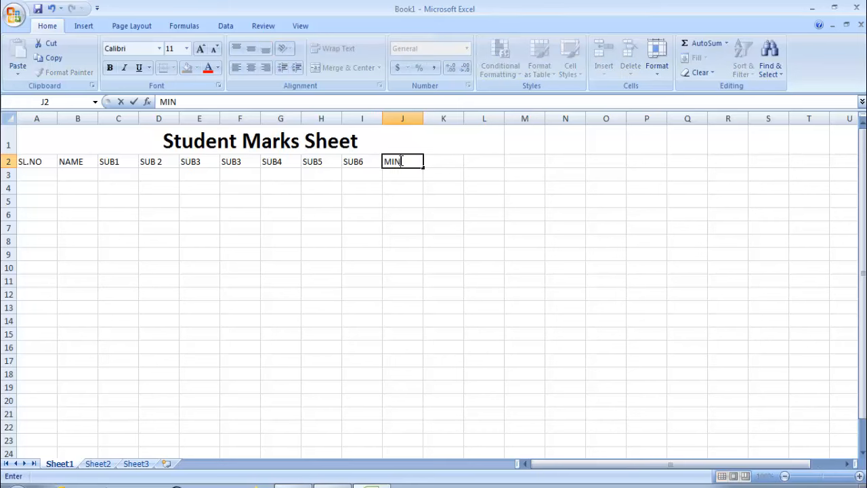
pyautogui.click(449, 161)
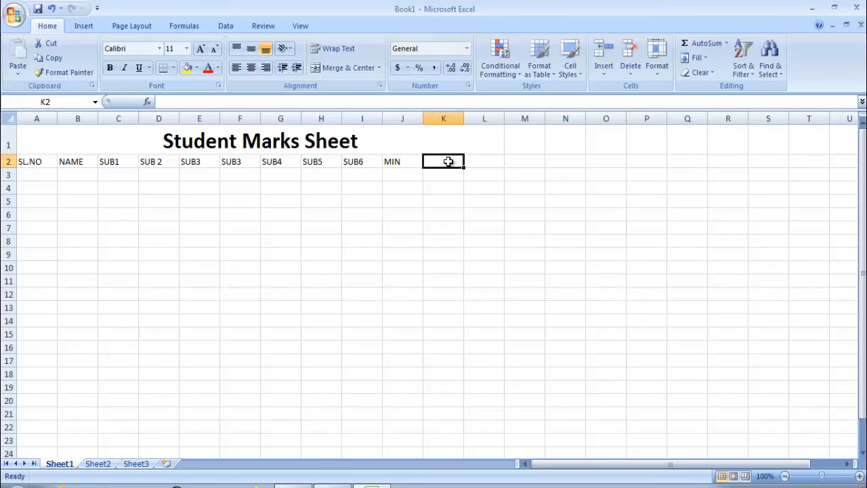
pyautogui.write('MAX')
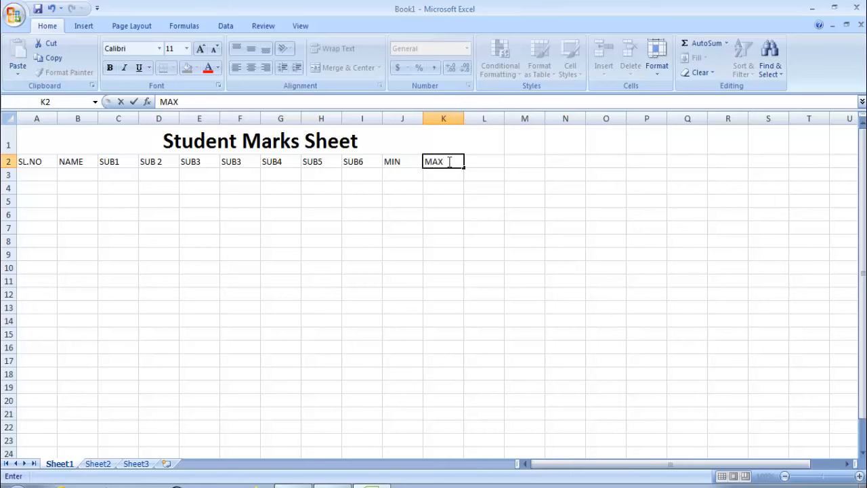
# Enter the column headers "TOTAL" in cell L2 and "AVG" in cell M2
pyautogui.click(488, 162)
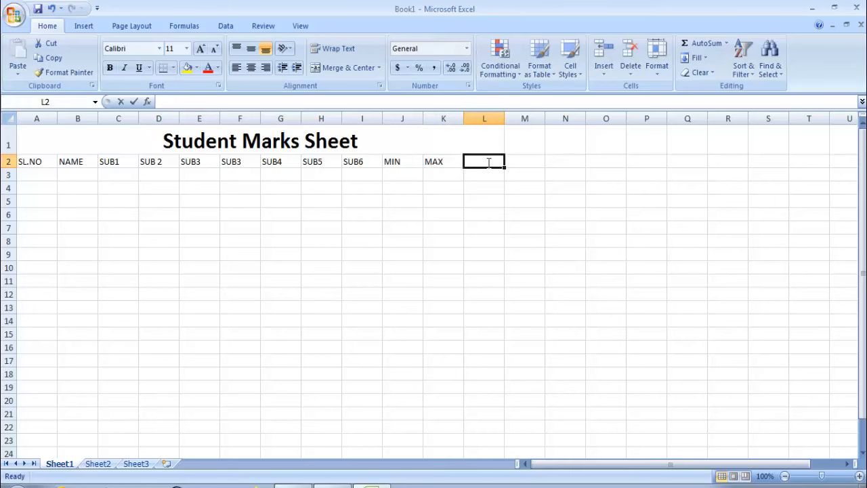
pyautogui.write('TOTAL')
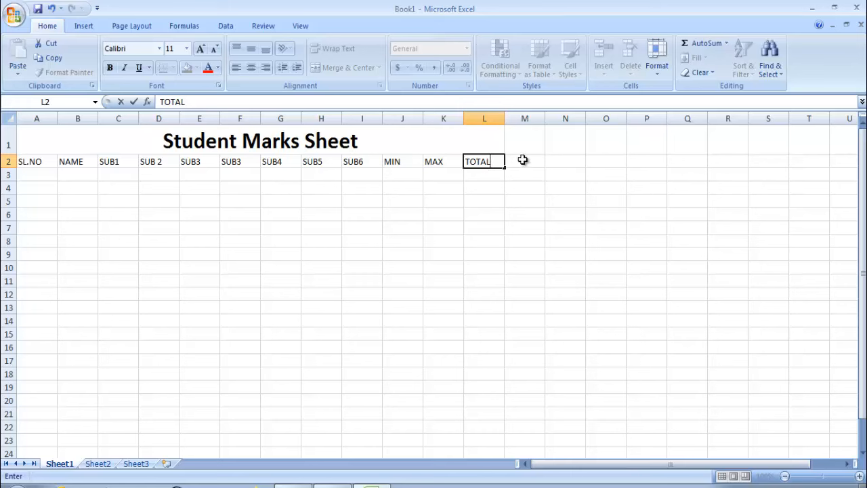
pyautogui.click(522, 160)
pyautogui.write('AVG')
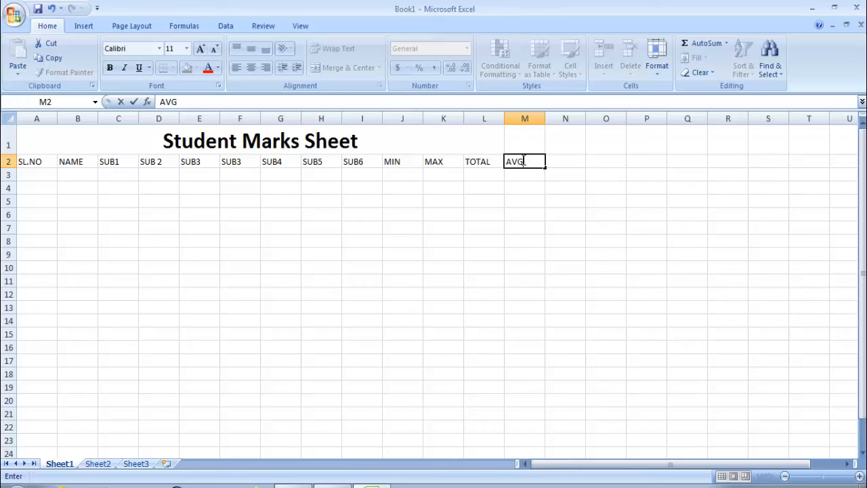
# Enter the column header "GRADE" in cell N2
pyautogui.click(580, 162)
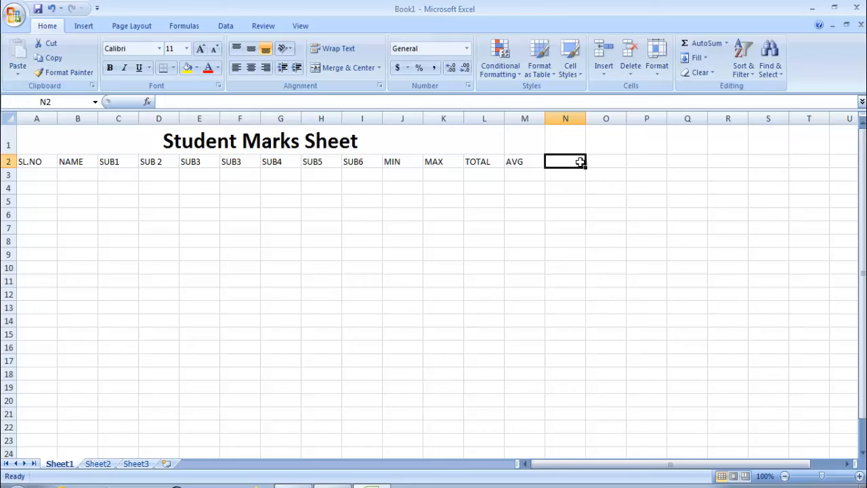
pyautogui.write('GR')
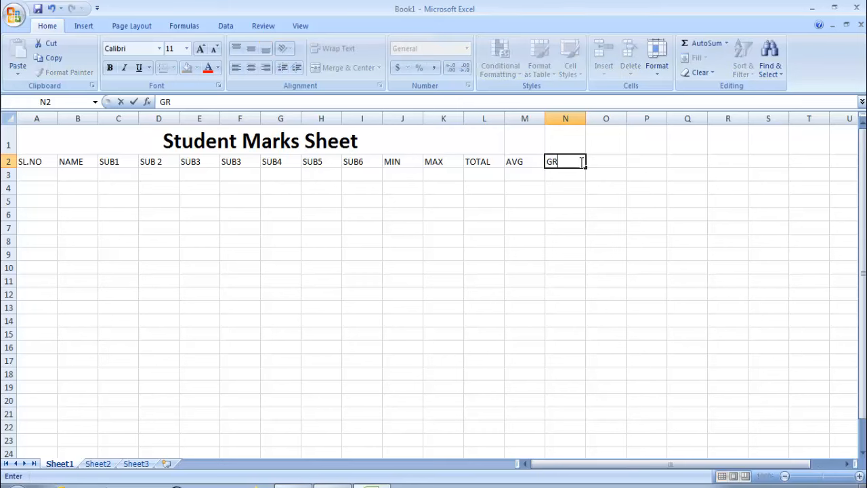
pyautogui.write('ADE')
# Make the header row A2:N2 bold and enlarge its font size to 16
pyautogui.click(24, 164)
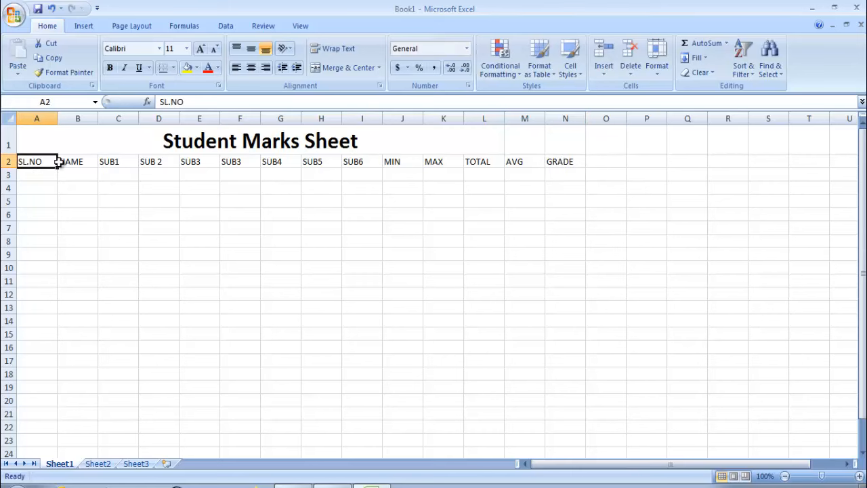
pyautogui.moveTo(59, 163); pyautogui.dragTo(570, 163)
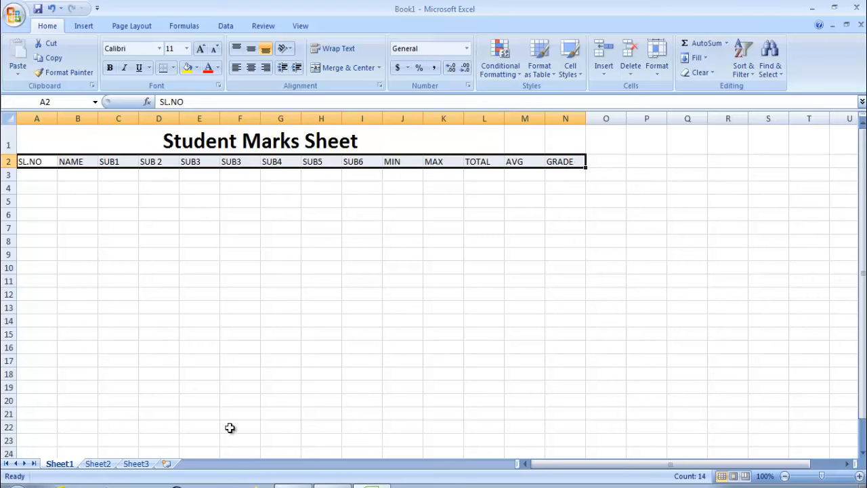
pyautogui.click(109, 68)
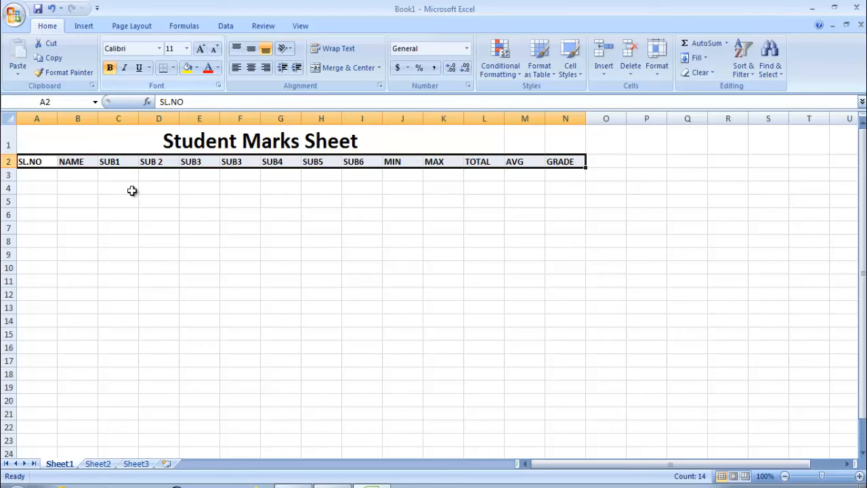
pyautogui.click(201, 49)
pyautogui.click(200, 50)
pyautogui.click(201, 50)
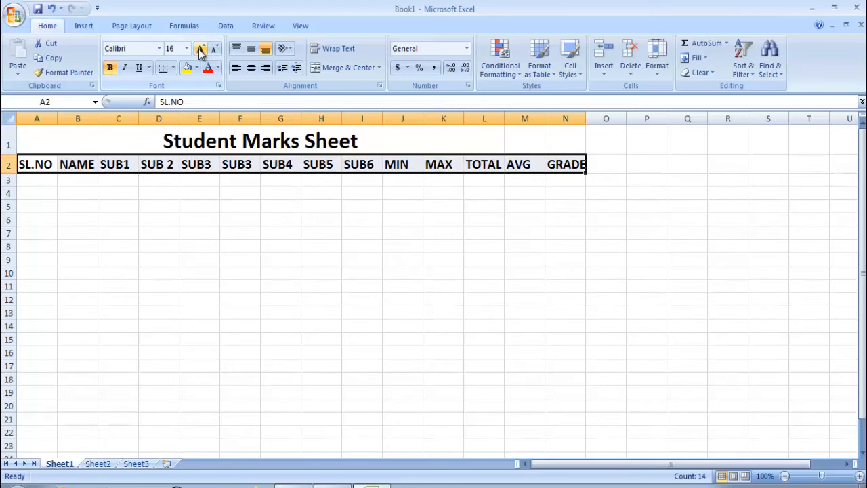
pyautogui.click(468, 305)
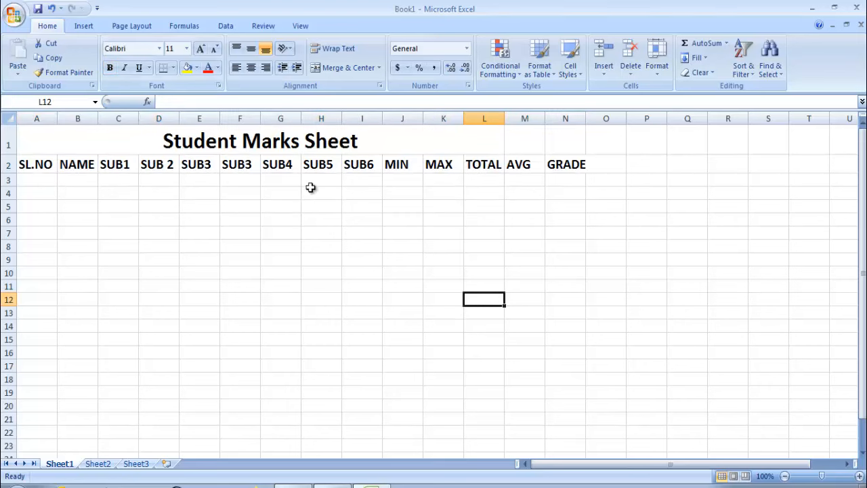
# Widen columns J through N so the MIN, MAX, TOTAL, AVG and GRADE headers have more room
pyautogui.moveTo(586, 118); pyautogui.dragTo(605, 119)
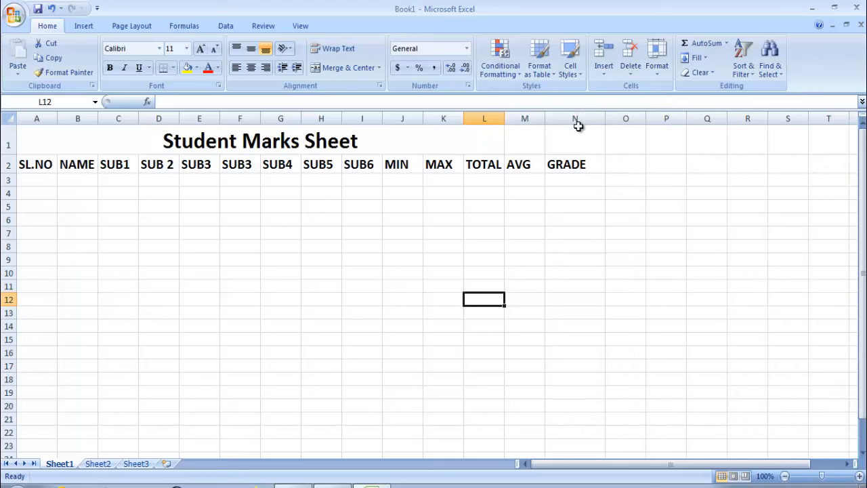
pyautogui.moveTo(546, 120); pyautogui.dragTo(567, 119)
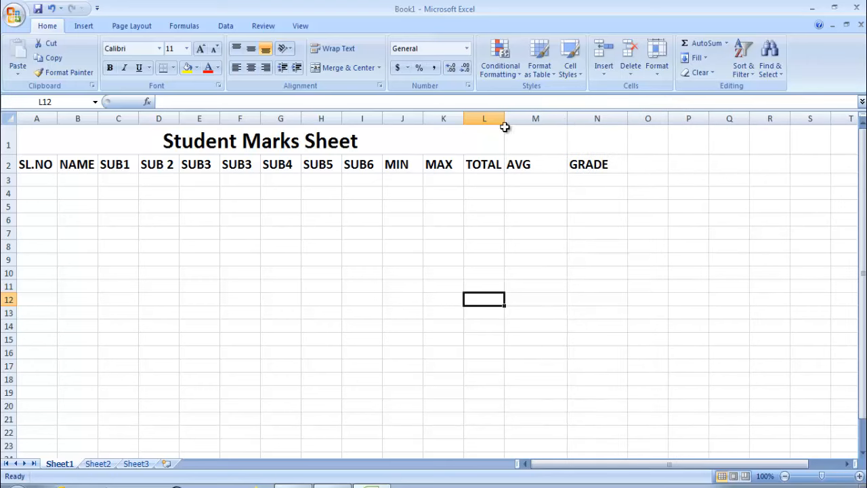
pyautogui.moveTo(501, 120); pyautogui.dragTo(517, 120)
pyautogui.moveTo(465, 120); pyautogui.dragTo(478, 123)
pyautogui.moveTo(423, 120); pyautogui.dragTo(435, 120)
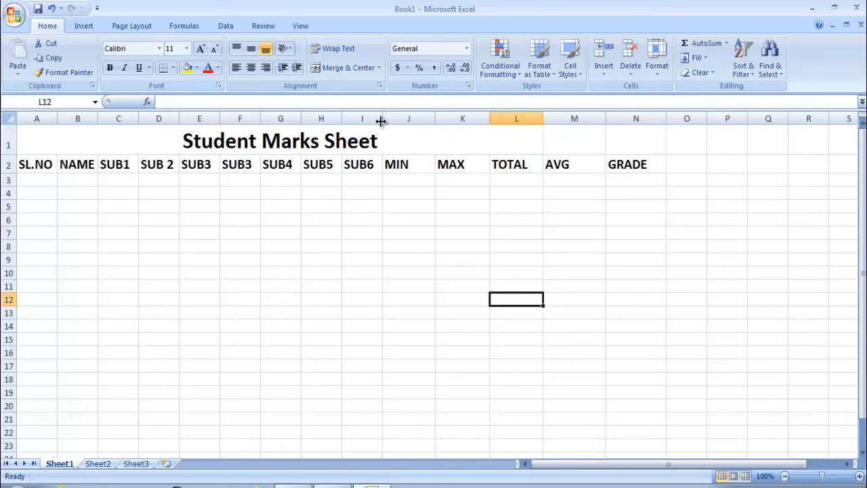
# Widen columns B through I for the name and subject headers, and slightly narrow columns M and N
pyautogui.moveTo(382, 121); pyautogui.dragTo(400, 120)
pyautogui.moveTo(342, 120); pyautogui.dragTo(364, 120)
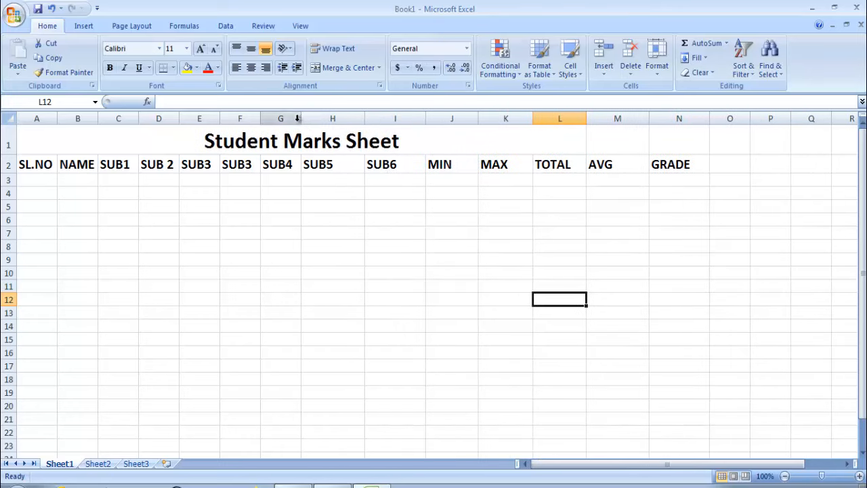
pyautogui.moveTo(300, 120); pyautogui.dragTo(202, 120)
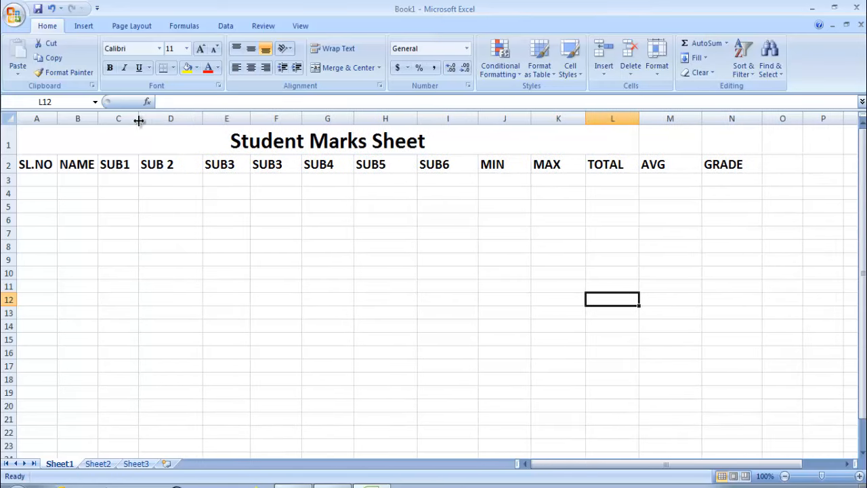
pyautogui.moveTo(136, 120); pyautogui.dragTo(150, 120)
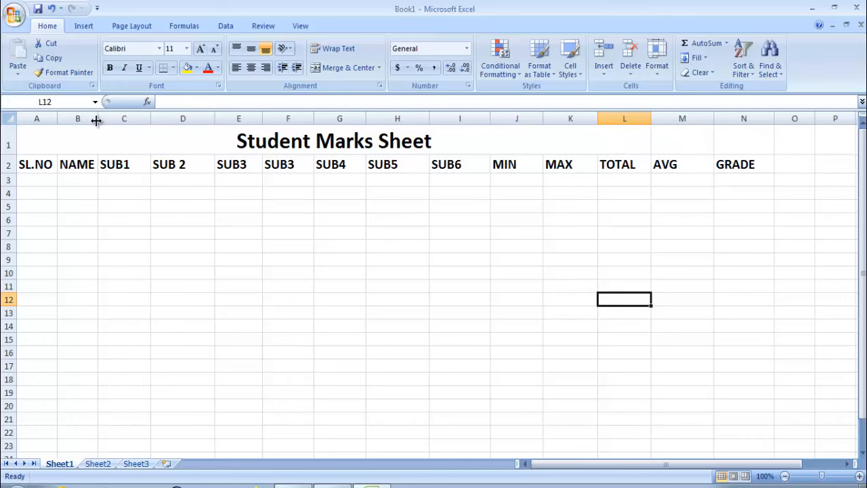
pyautogui.moveTo(96, 120); pyautogui.dragTo(111, 119)
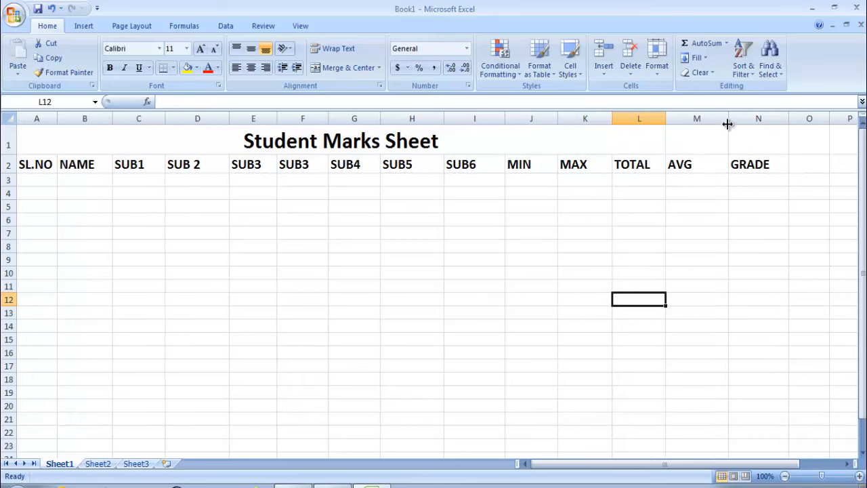
pyautogui.moveTo(728, 124); pyautogui.dragTo(718, 120)
pyautogui.moveTo(779, 121); pyautogui.dragTo(771, 121)
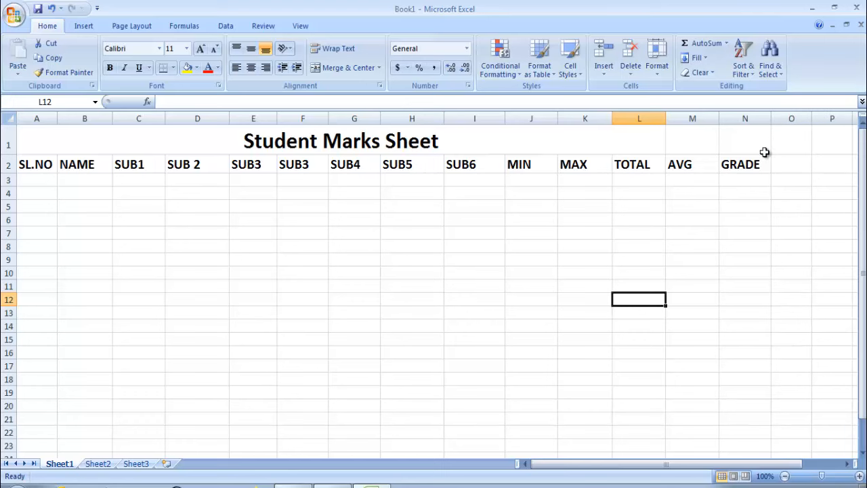
# Enter the first serial number "01" in cell A3 and move to the name cell B3
pyautogui.click(34, 179)
pyautogui.write('01')
pyautogui.click(67, 181)
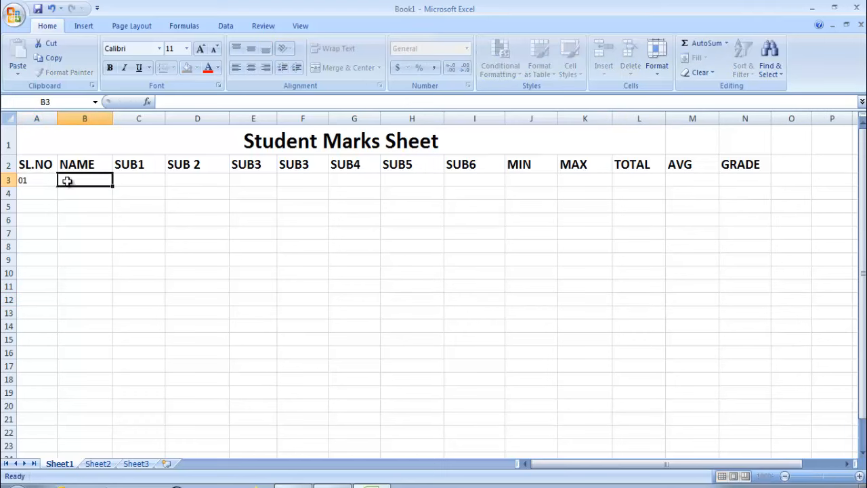
# Enter the first student's name in cell B3
pyautogui.write('GURU')
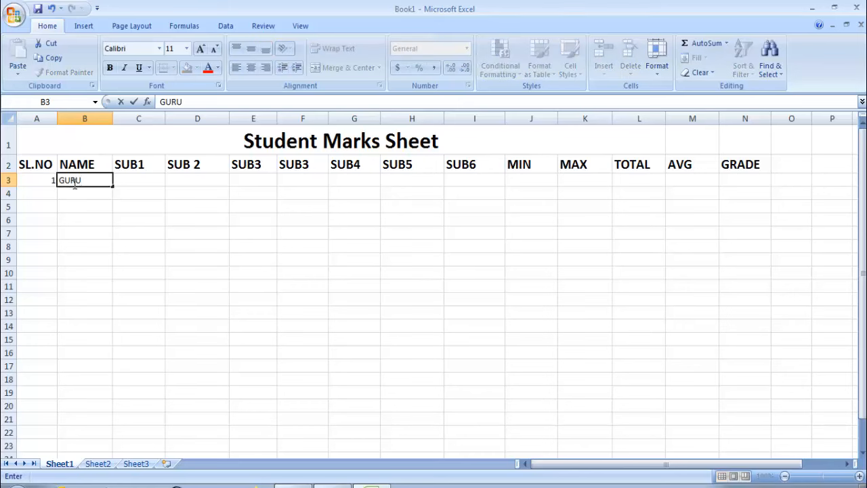
pyautogui.click(145, 179)
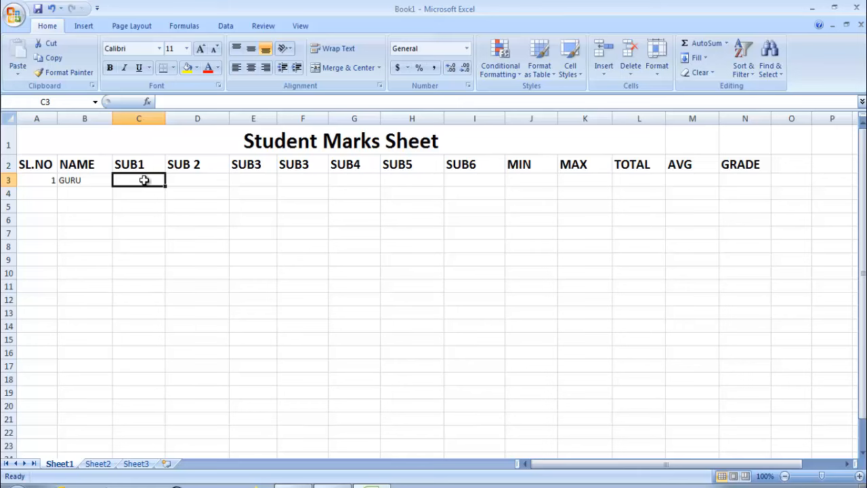
pyautogui.click(78, 192)
# Enter serial numbers 2 to 5 individually in cells A4:A7 and clear those entries again
pyautogui.click(53, 193)
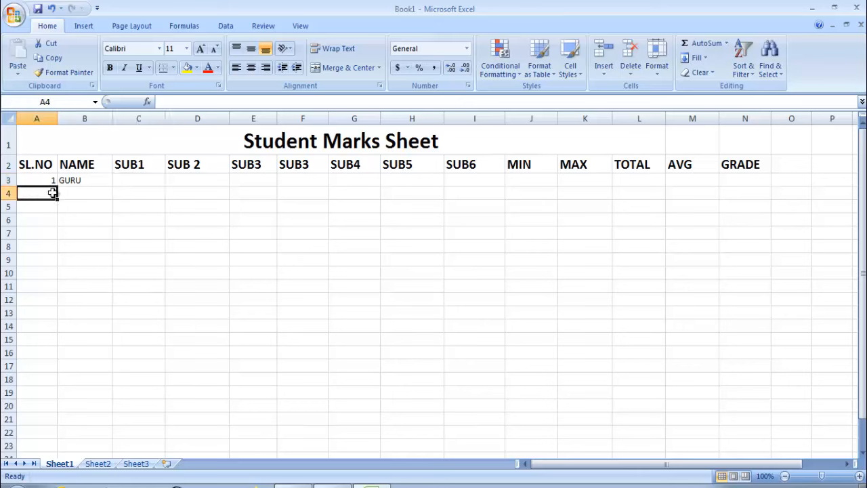
pyautogui.write('3')
pyautogui.press('BackSpace')
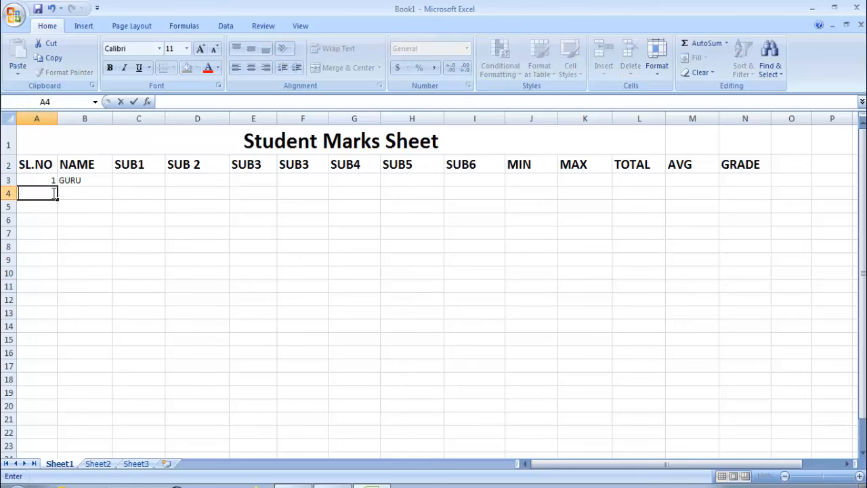
pyautogui.write('2')
pyautogui.click(40, 201)
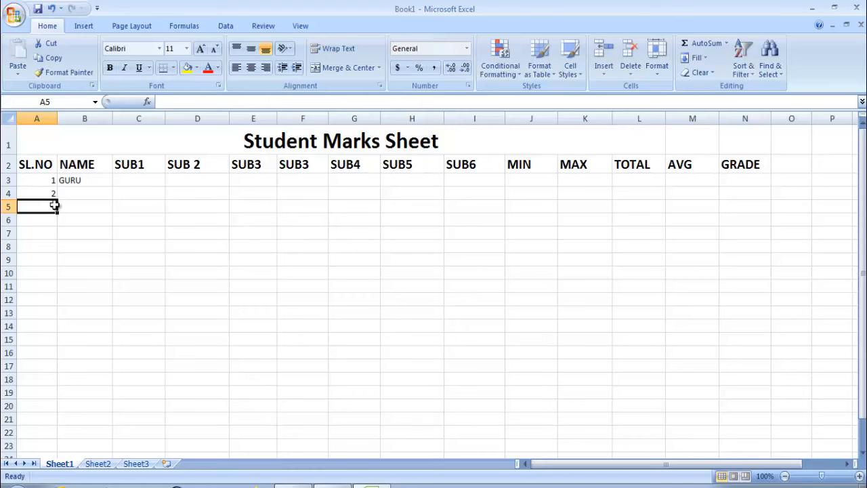
pyautogui.write('3')
pyautogui.click(40, 218)
pyautogui.write('4')
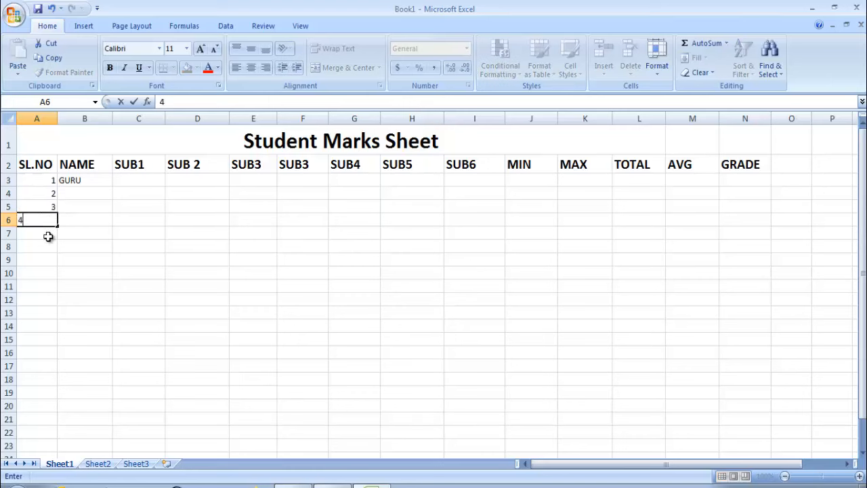
pyautogui.click(46, 233)
pyautogui.write('5')
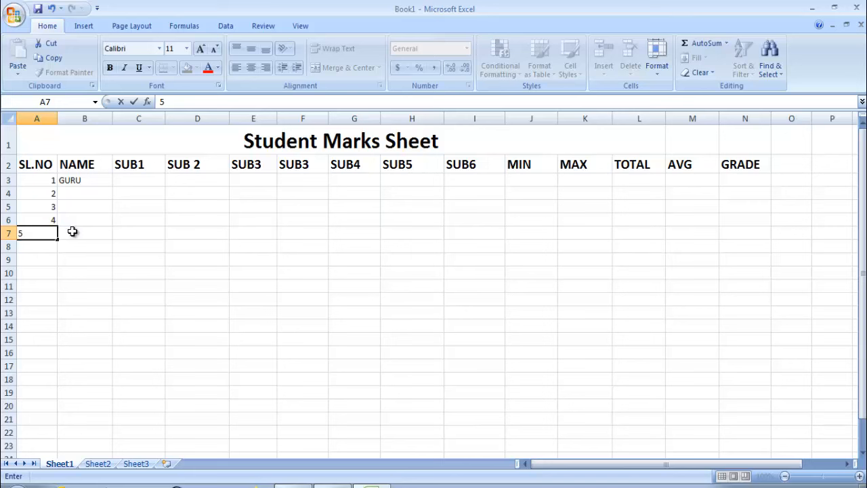
pyautogui.click(71, 232)
pyautogui.moveTo(50, 194); pyautogui.dragTo(52, 230)
pyautogui.press('Delete')
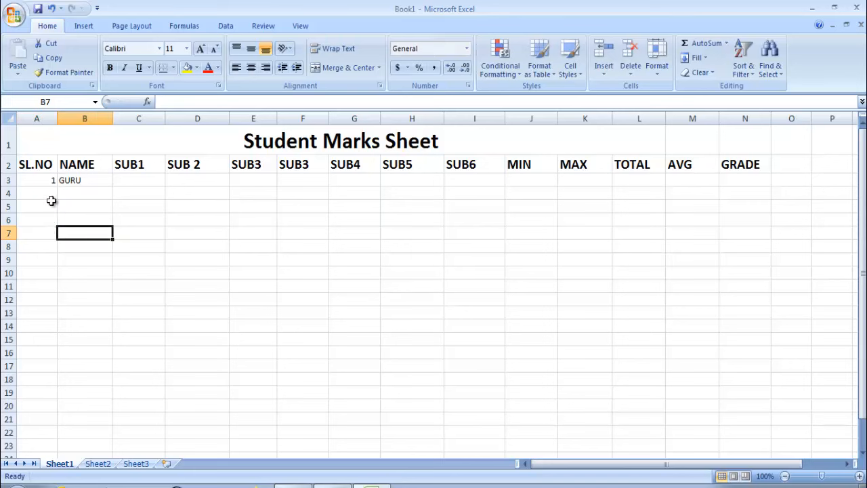
# Fill the serial number in A3 down to A7 as a series running from 1 to 5
pyautogui.click(46, 180)
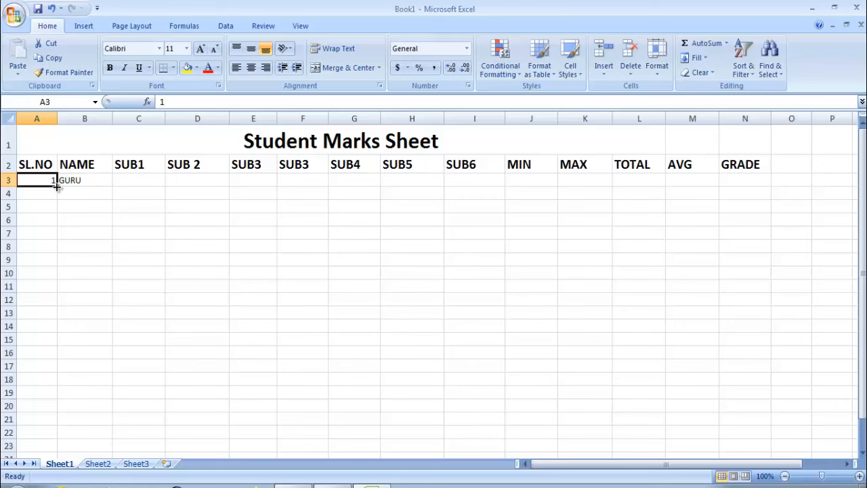
pyautogui.moveTo(57, 187); pyautogui.dragTo(58, 236)
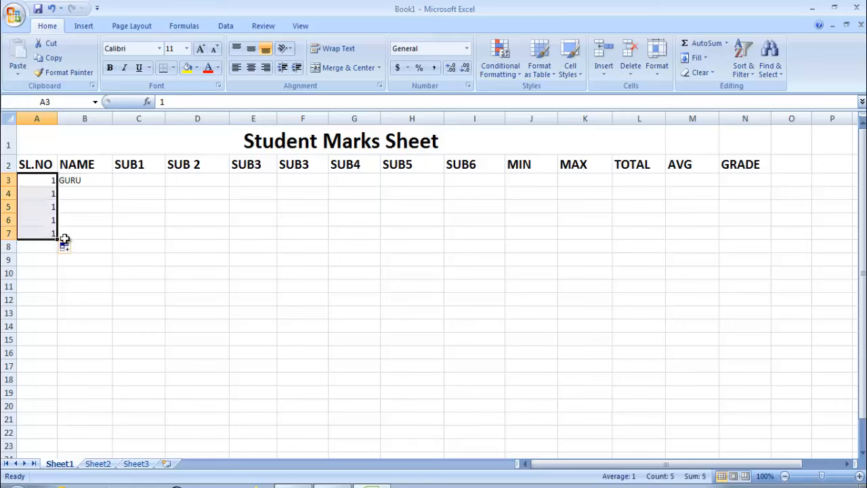
pyautogui.click(70, 251)
pyautogui.click(85, 277)
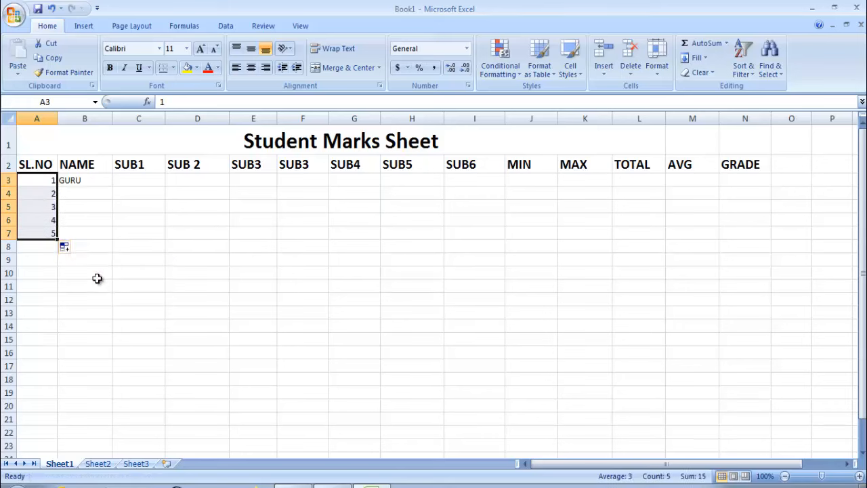
pyautogui.click(74, 257)
# Enter the names of the remaining four students in cells B4:B7
pyautogui.click(81, 195)
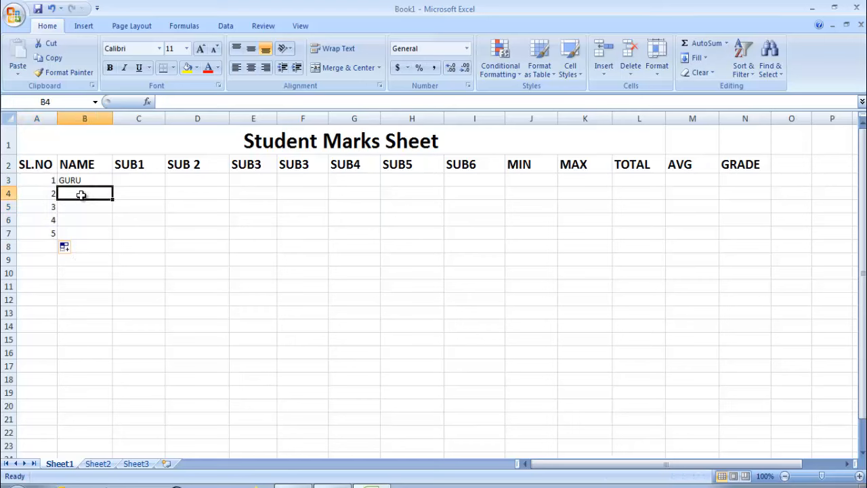
pyautogui.write('RAVI')
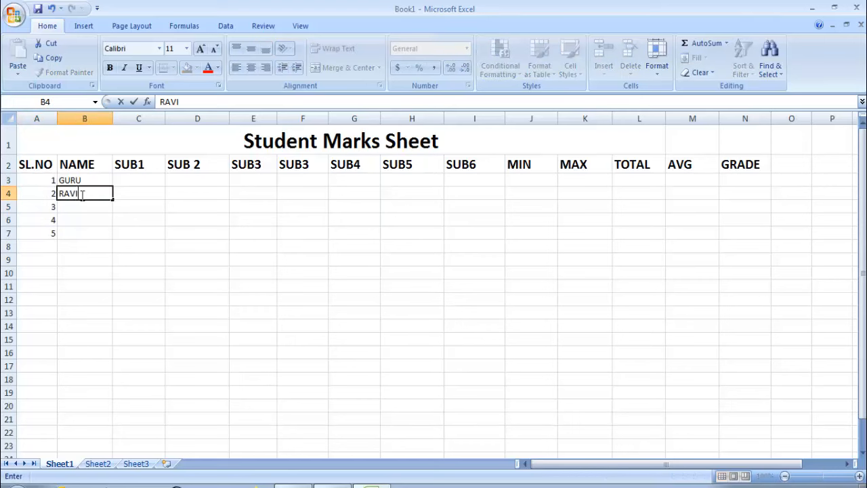
pyautogui.click(79, 205)
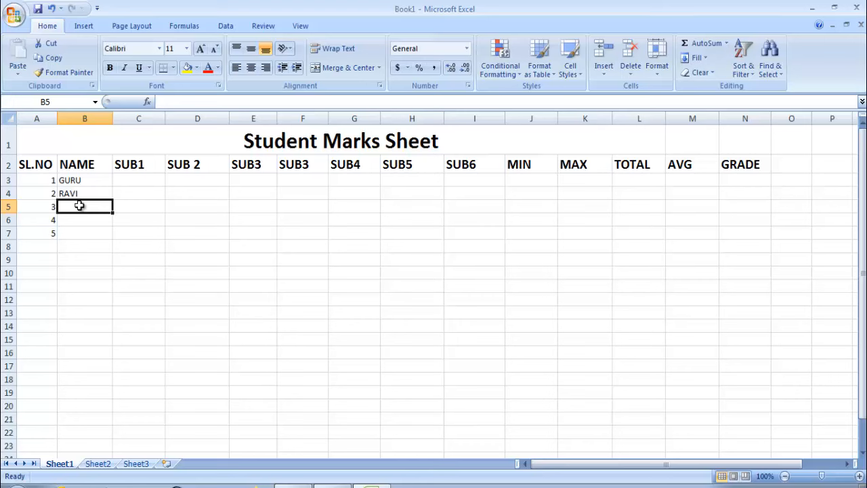
pyautogui.write('RAJU')
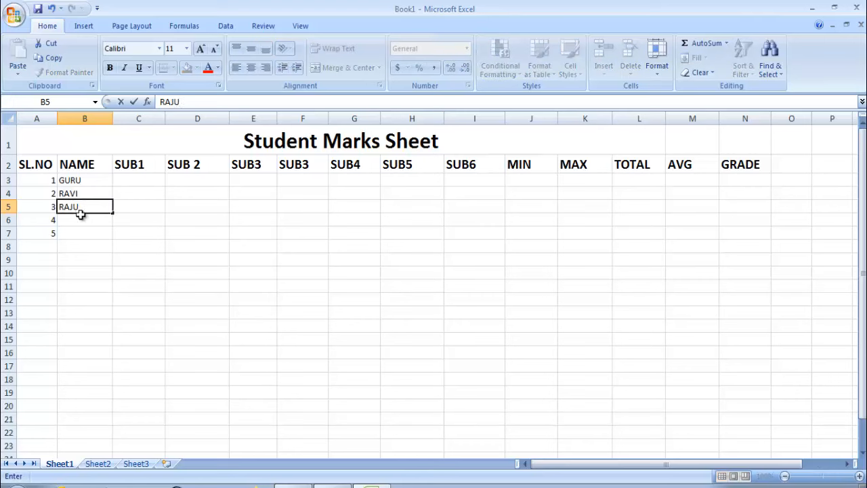
pyautogui.click(80, 217)
pyautogui.write('GEETA')
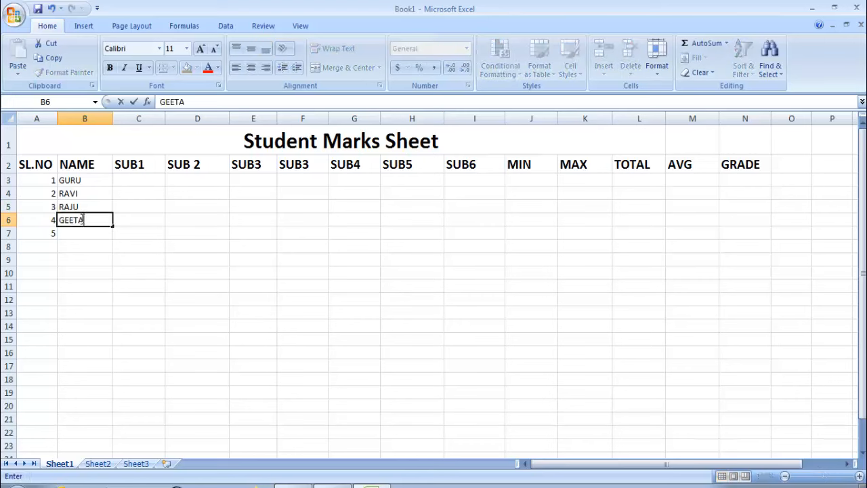
pyautogui.click(88, 233)
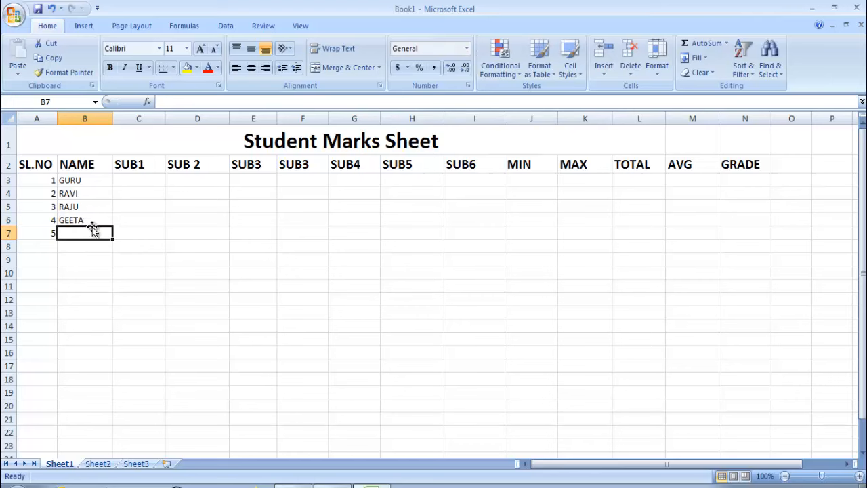
pyautogui.write('RAMU')
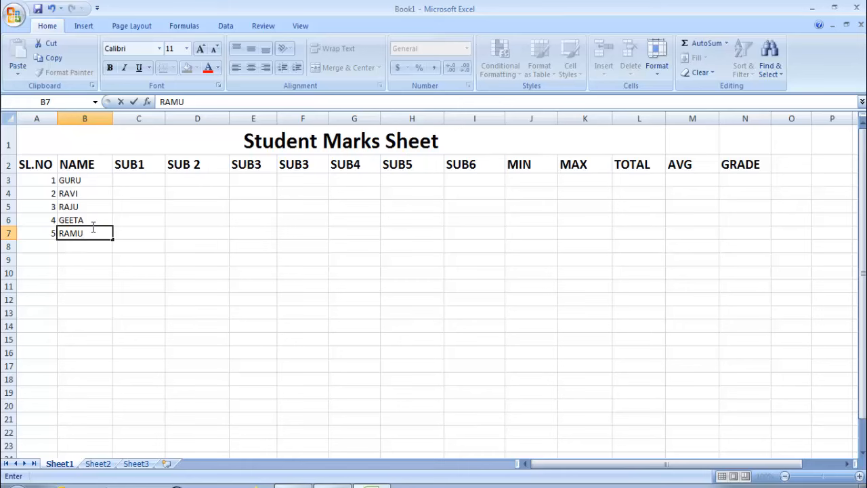
pyautogui.click(115, 277)
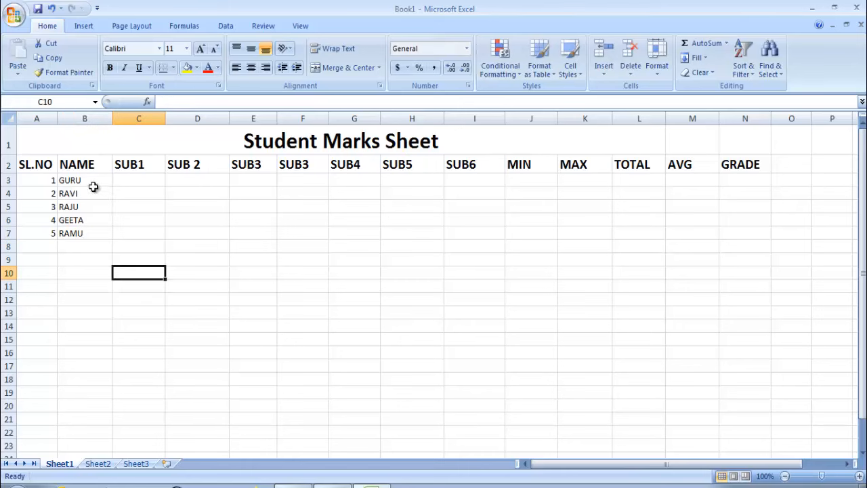
# Enter the SUB1 marks 99, 58, 89, 45 and 68 in cells C3:C7
pyautogui.click(128, 177)
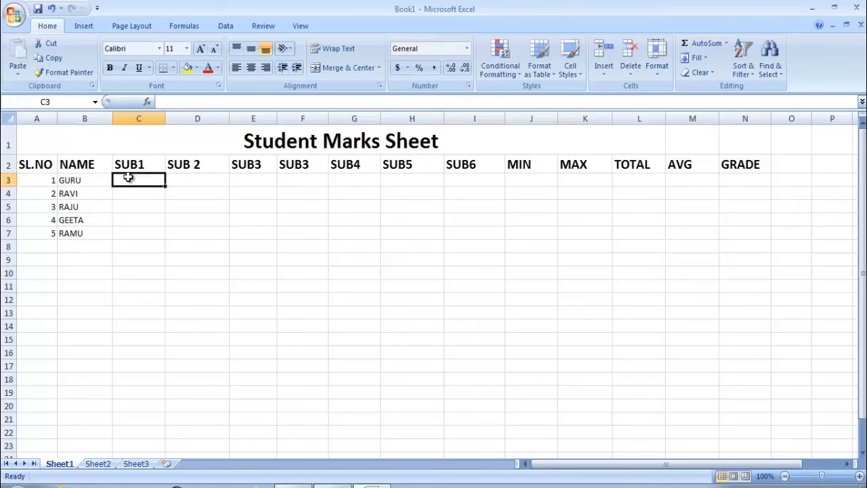
pyautogui.write('99')
pyautogui.click(129, 191)
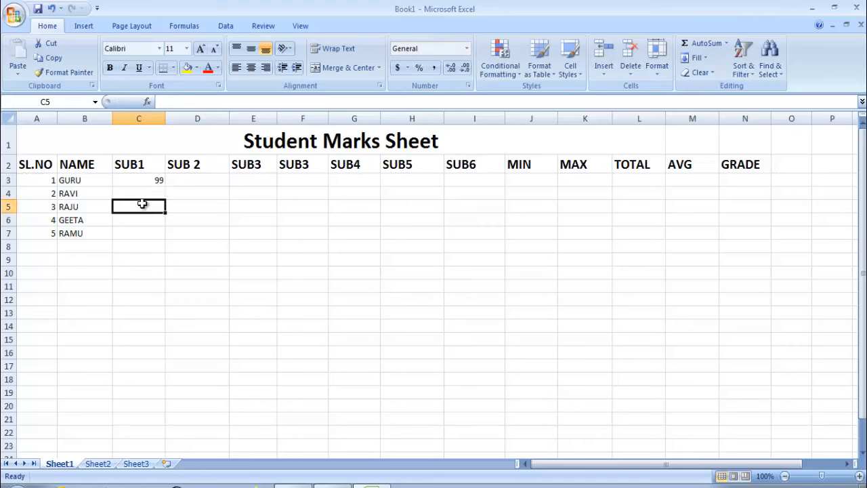
pyautogui.write('58')
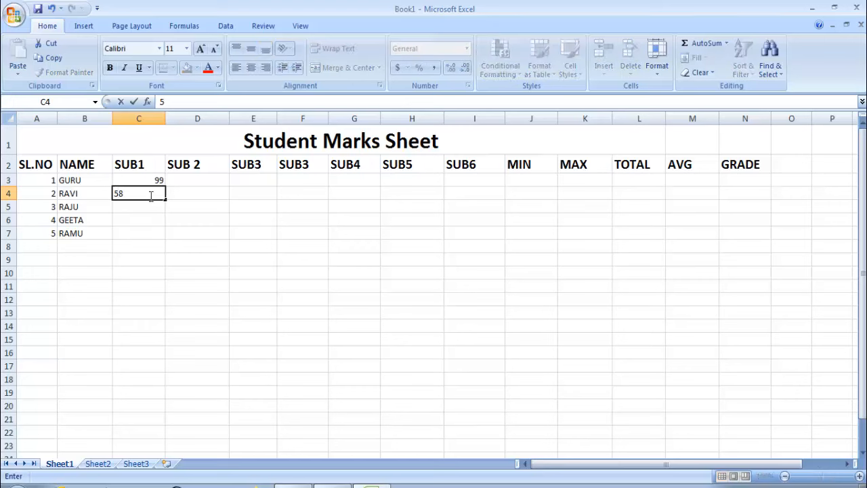
pyautogui.click(157, 207)
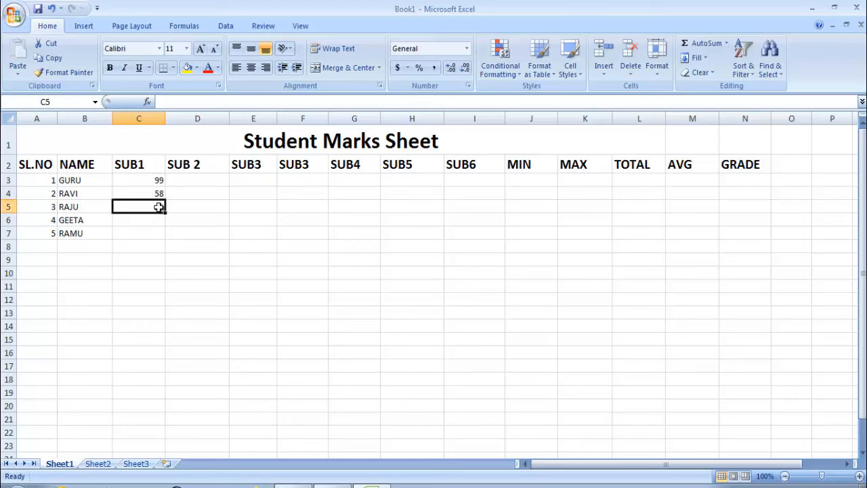
pyautogui.write('89')
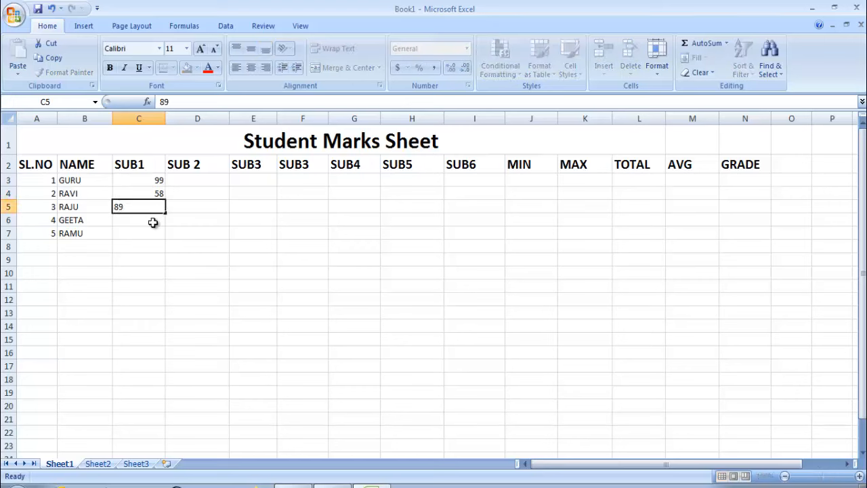
pyautogui.click(154, 221)
pyautogui.write('45')
pyautogui.click(151, 233)
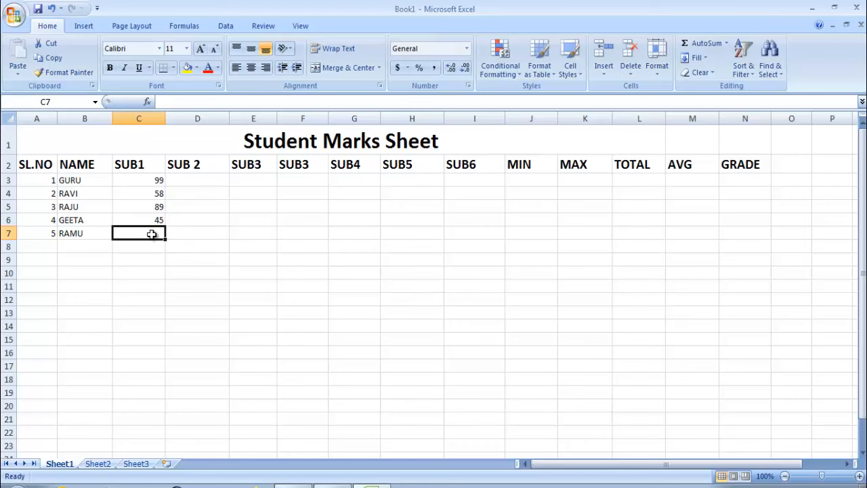
pyautogui.write('68')
# Enter the SUB 2 marks 88, 56, 45, 66 and 74 in cells D3:D7
pyautogui.click(195, 183)
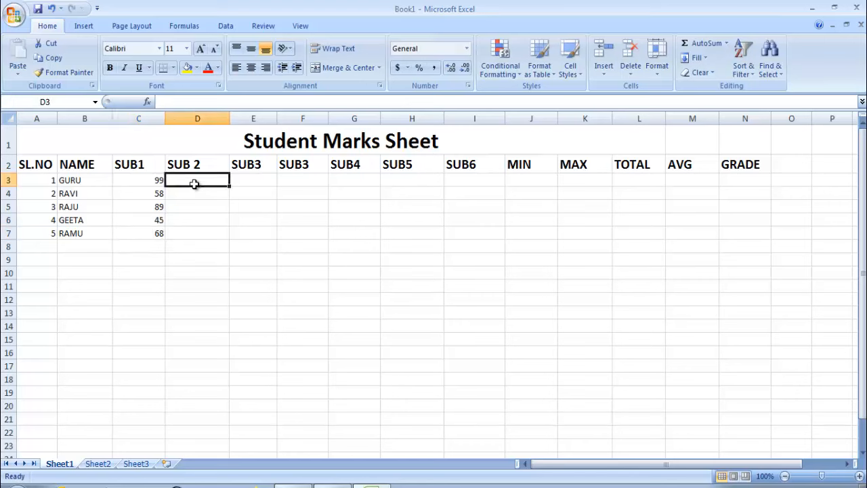
pyautogui.write('8')
pyautogui.write('56')
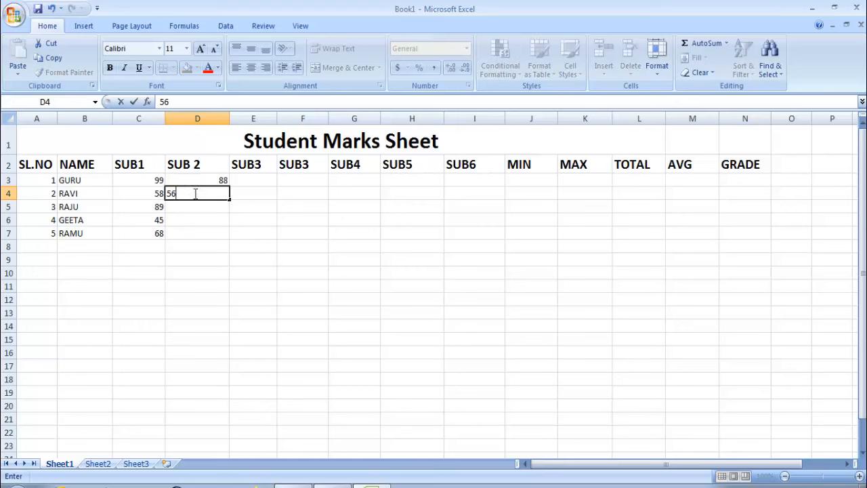
pyautogui.click(195, 208)
pyautogui.write('45')
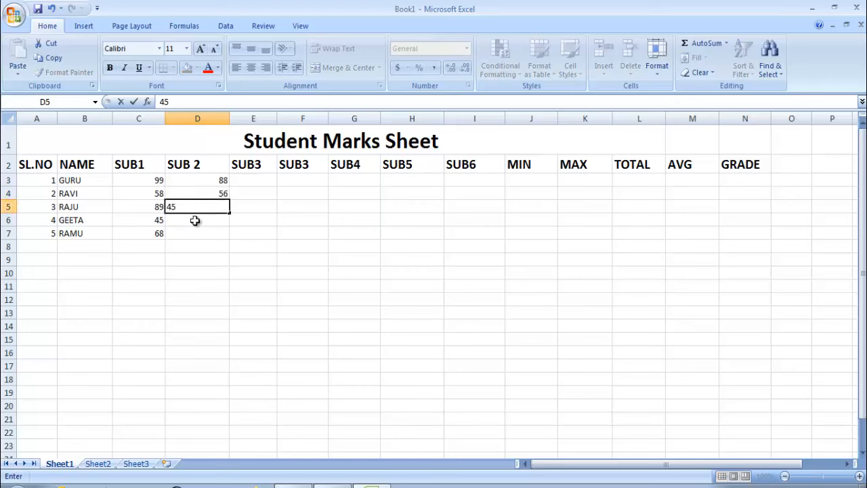
pyautogui.click(196, 219)
pyautogui.write('66')
pyautogui.click(198, 235)
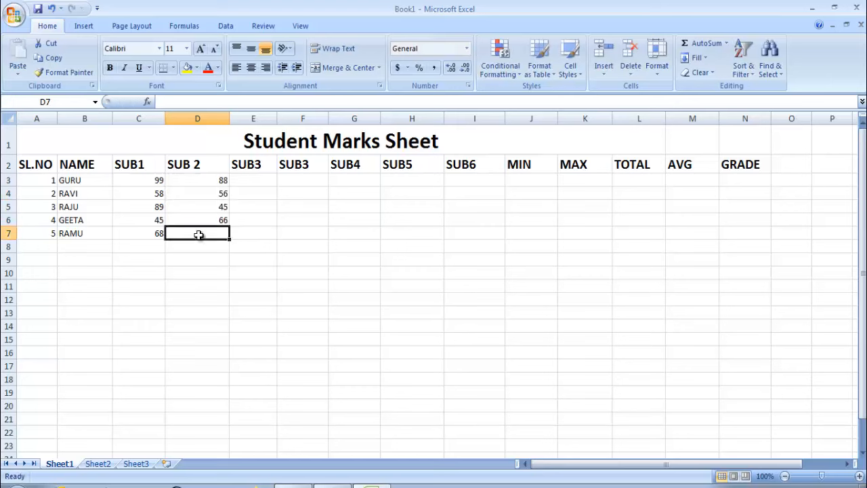
pyautogui.write('74')
# Enter the marks 55, 78, 45, 78 and 75 in cells E3:E7 under the first SUB3 header
pyautogui.click(257, 179)
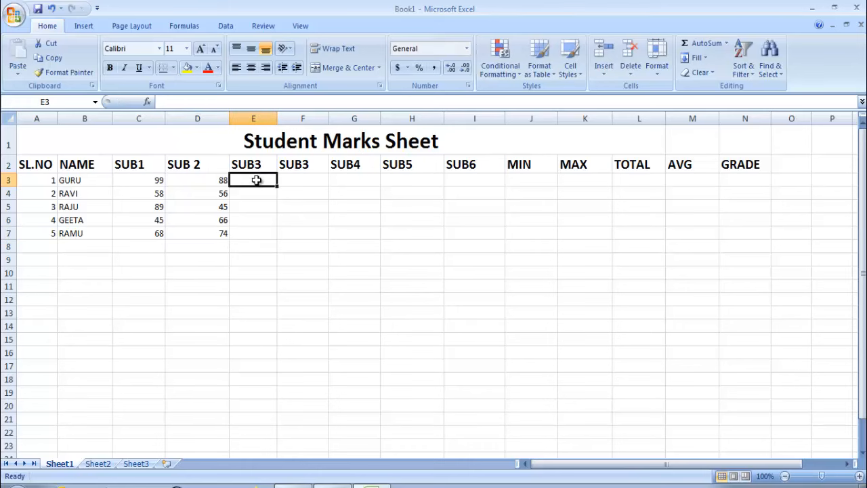
pyautogui.write('55')
pyautogui.click(257, 194)
pyautogui.write('78')
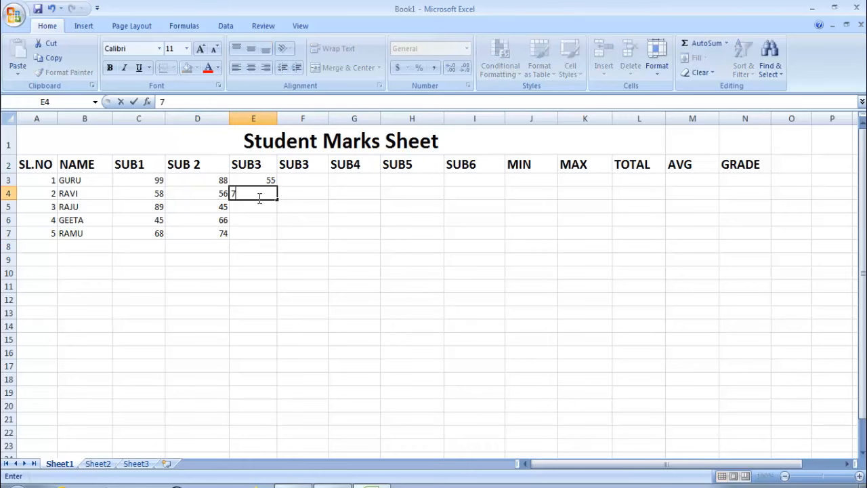
pyautogui.click(260, 209)
pyautogui.write('452')
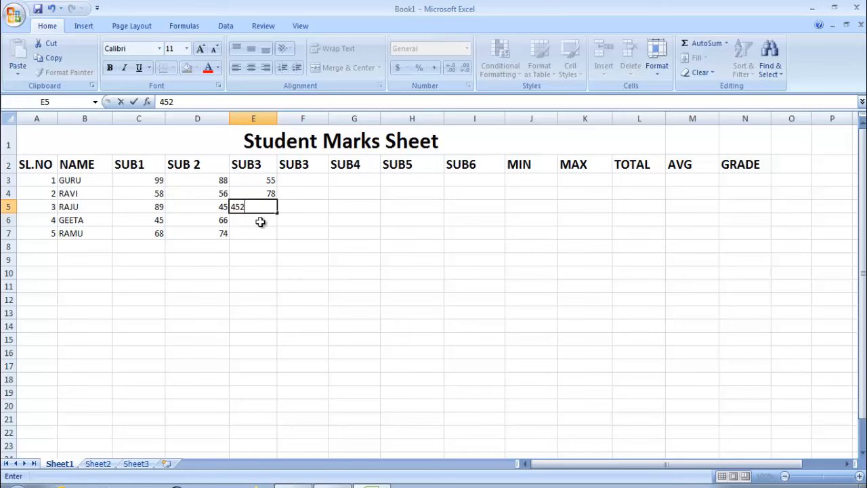
pyautogui.press('BackSpace')
pyautogui.click(259, 223)
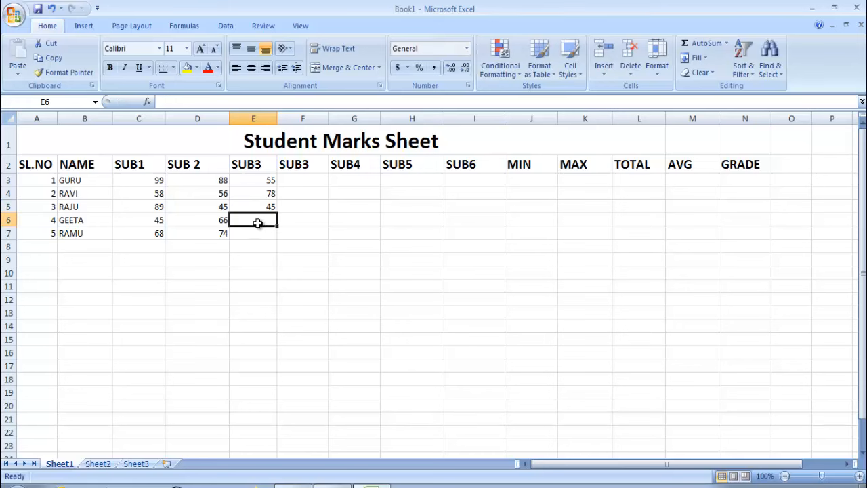
pyautogui.write('78')
pyautogui.click(257, 233)
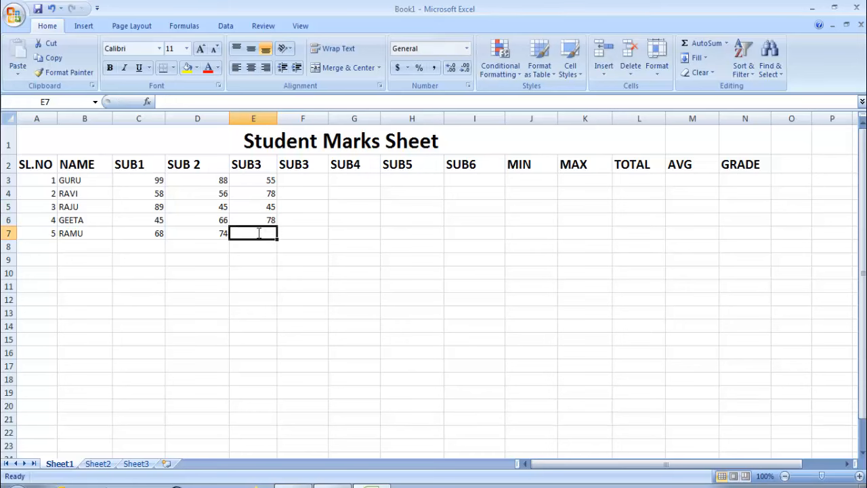
pyautogui.write('75')
# Enter the marks 78, 56, 56, 23 and 45 in cells F3:F7 under the second SUB3 header
pyautogui.click(293, 178)
pyautogui.write('7')
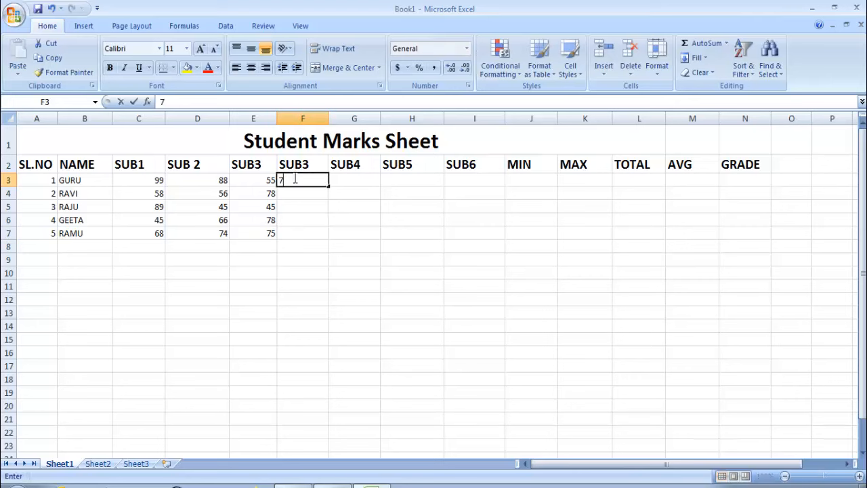
pyautogui.write('8')
pyautogui.click(296, 193)
pyautogui.write('56')
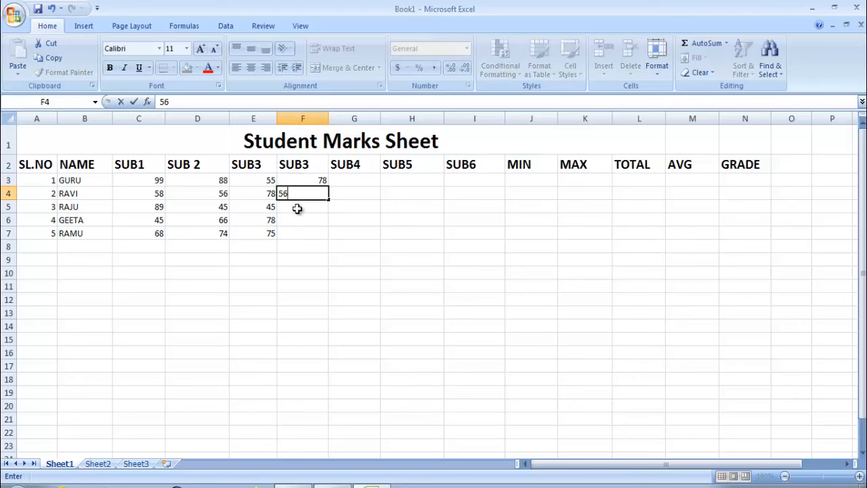
pyautogui.click(297, 209)
pyautogui.write('56')
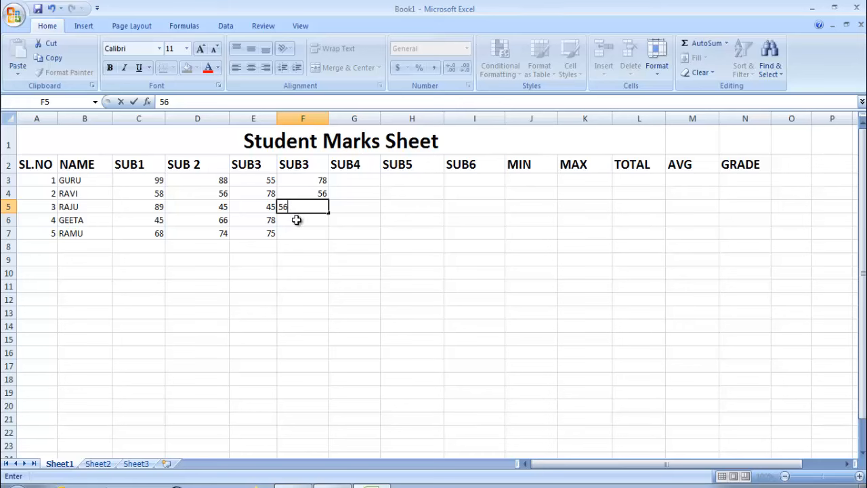
pyautogui.click(297, 219)
pyautogui.write('23')
pyautogui.click(300, 232)
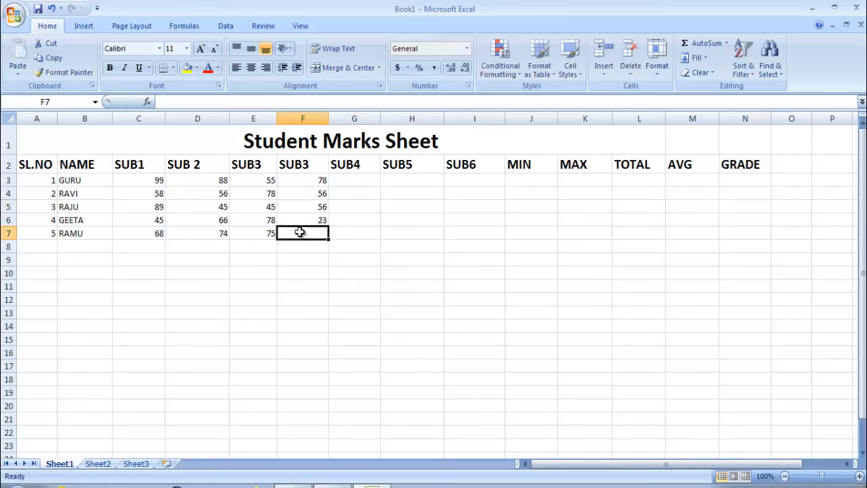
pyautogui.write('45')
# Enter the SUB4 marks 75, 45, 12, 10 and 50 in cells G3:G7
pyautogui.click(354, 182)
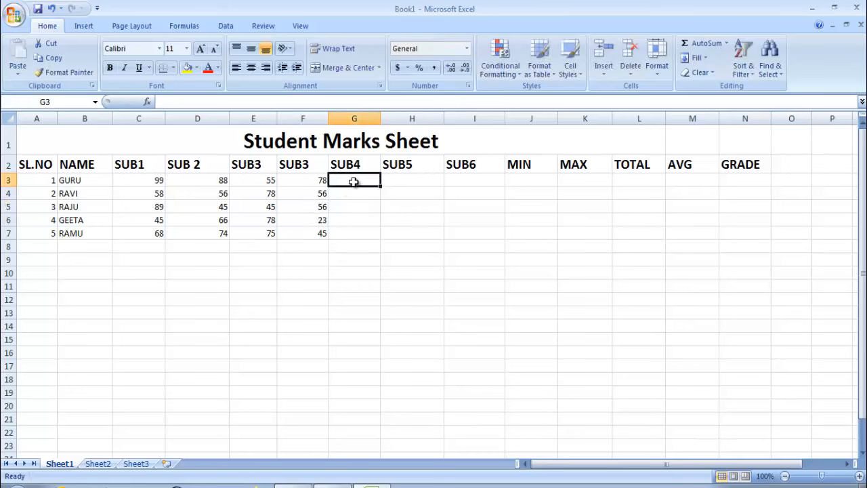
pyautogui.write('75')
pyautogui.click(353, 194)
pyautogui.write('45')
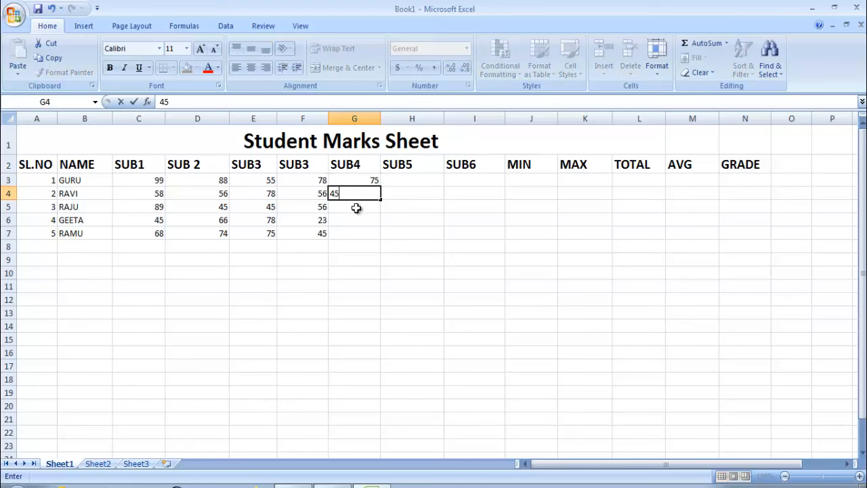
pyautogui.click(356, 208)
pyautogui.write('12')
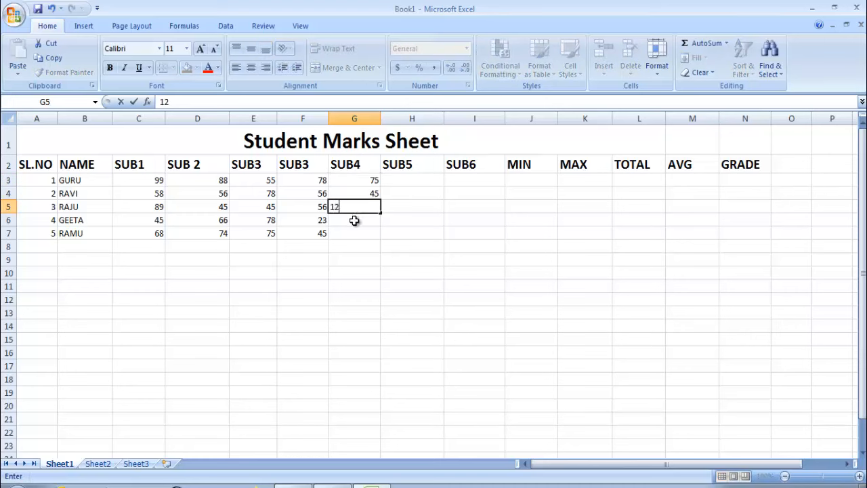
pyautogui.click(353, 220)
pyautogui.write('10')
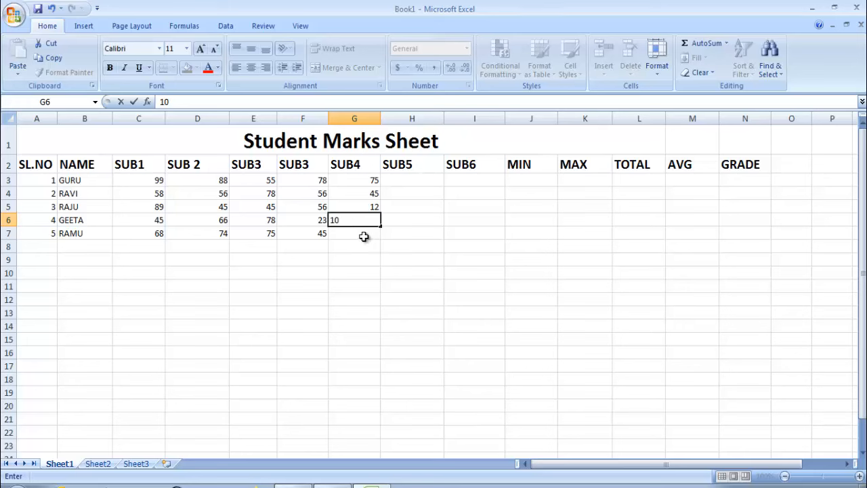
pyautogui.click(364, 236)
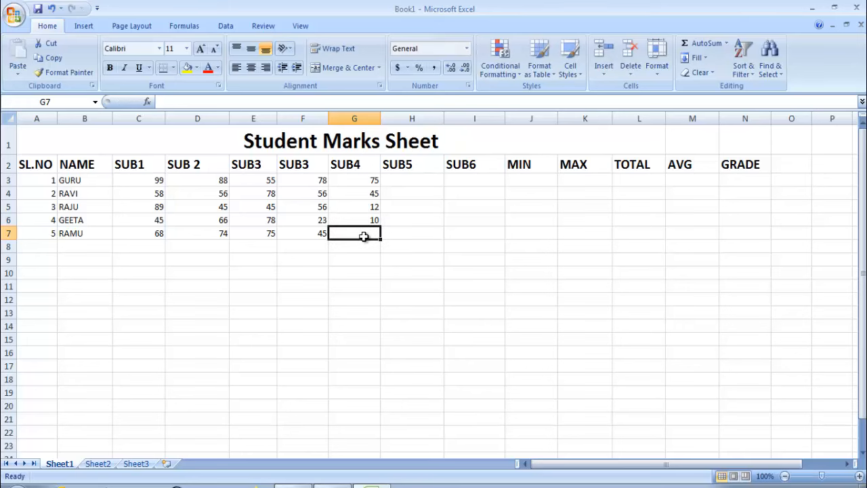
pyautogui.write('50')
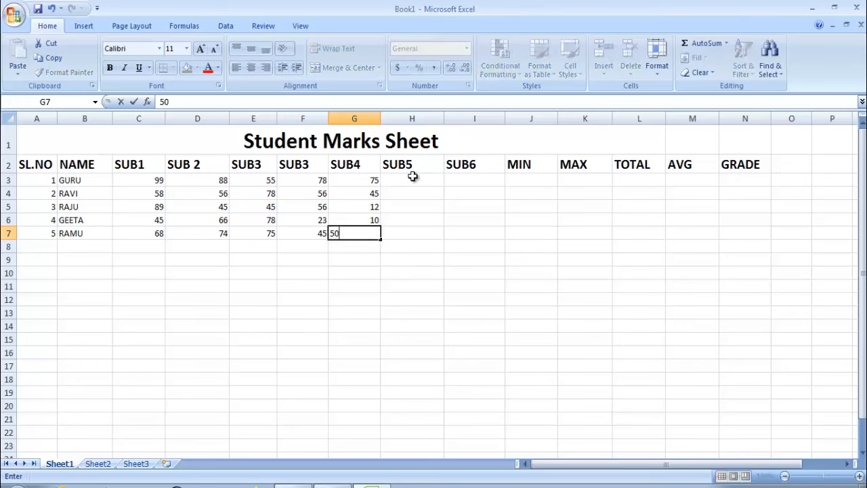
# Enter the SUB5 marks 20, 45, 78, 52 and 20 in cells H3:H7
pyautogui.click(412, 176)
pyautogui.write('20')
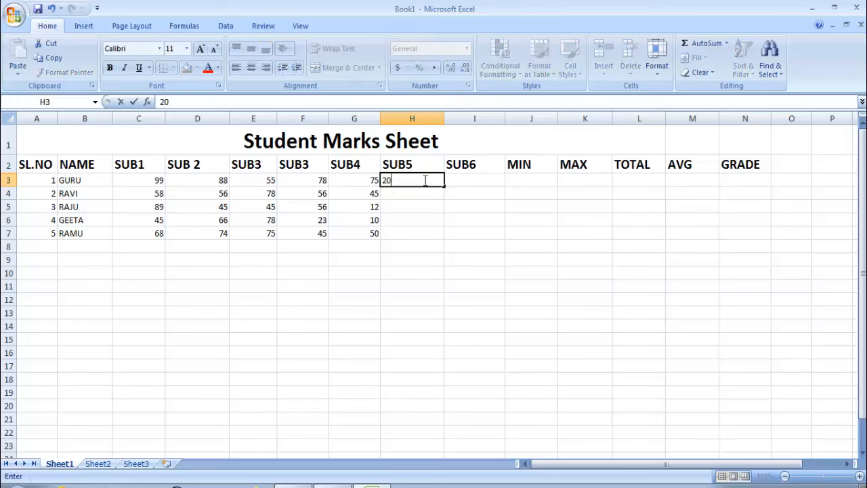
pyautogui.click(417, 195)
pyautogui.write('45')
pyautogui.click(418, 206)
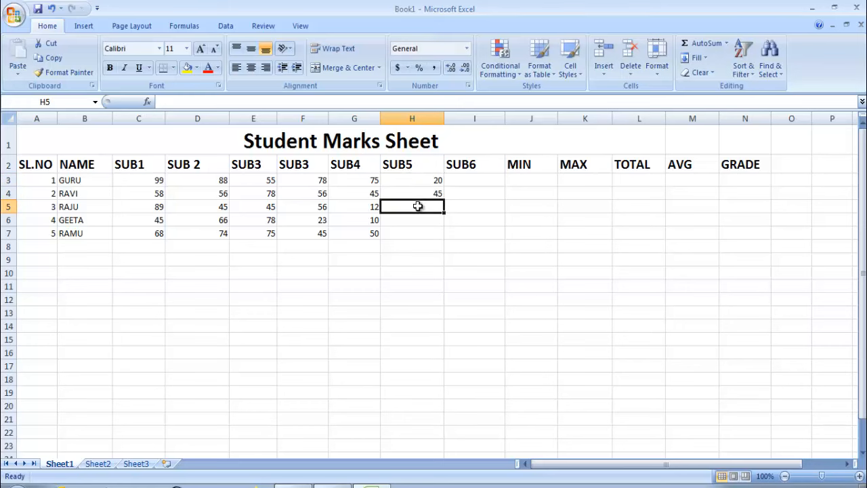
pyautogui.write('78')
pyautogui.click(418, 220)
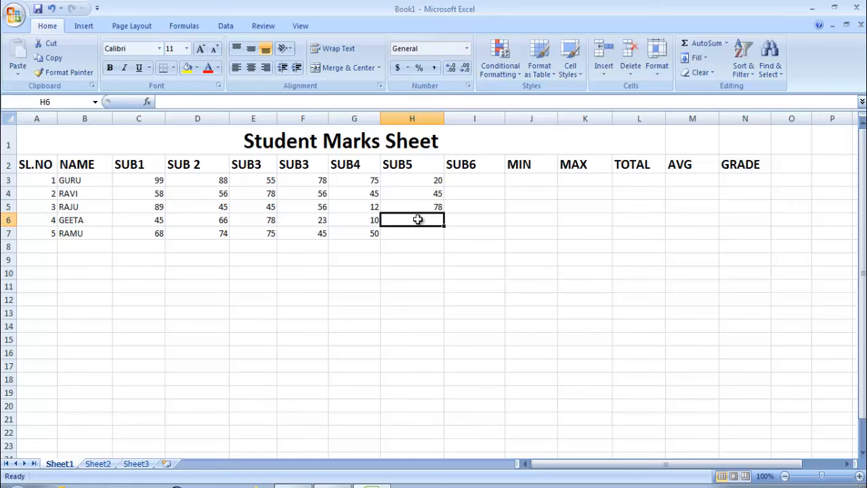
pyautogui.write('52')
pyautogui.click(415, 235)
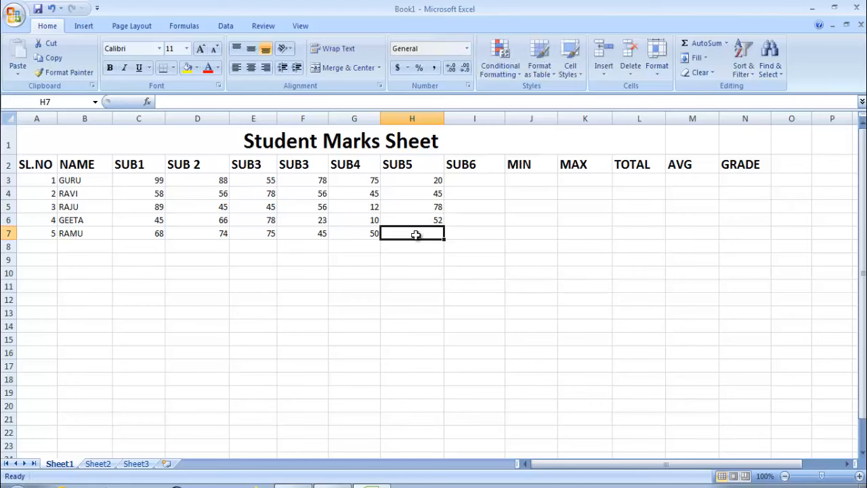
pyautogui.write('20')
# Enter the SUB6 marks 88, 56, 56, 77 and 88 in cells I3:I7
pyautogui.click(480, 182)
pyautogui.write('8')
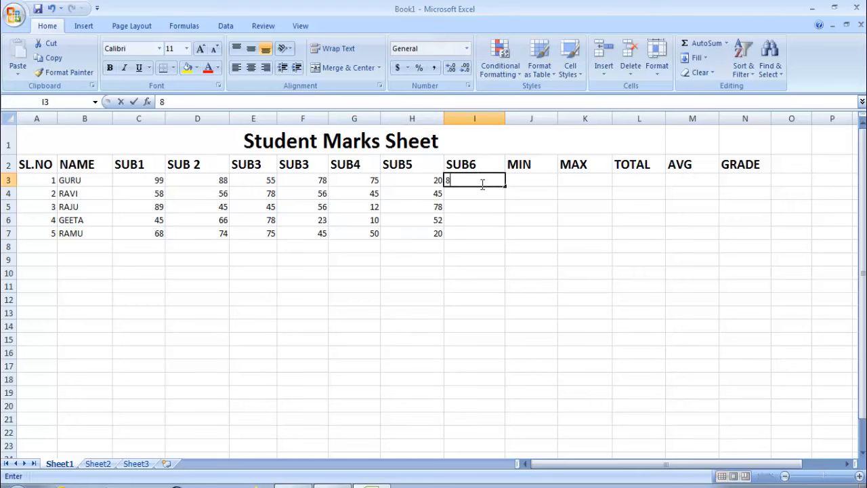
pyautogui.write('8')
pyautogui.click(478, 192)
pyautogui.write('56')
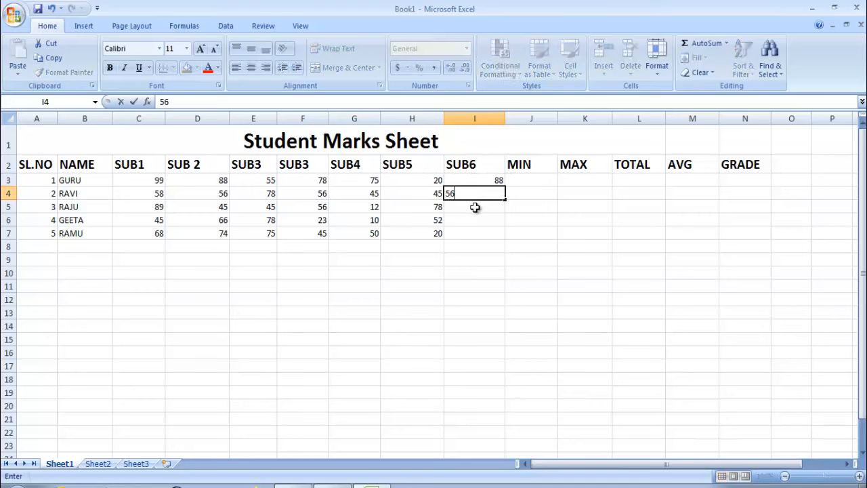
pyautogui.click(475, 207)
pyautogui.write('56')
pyautogui.click(472, 218)
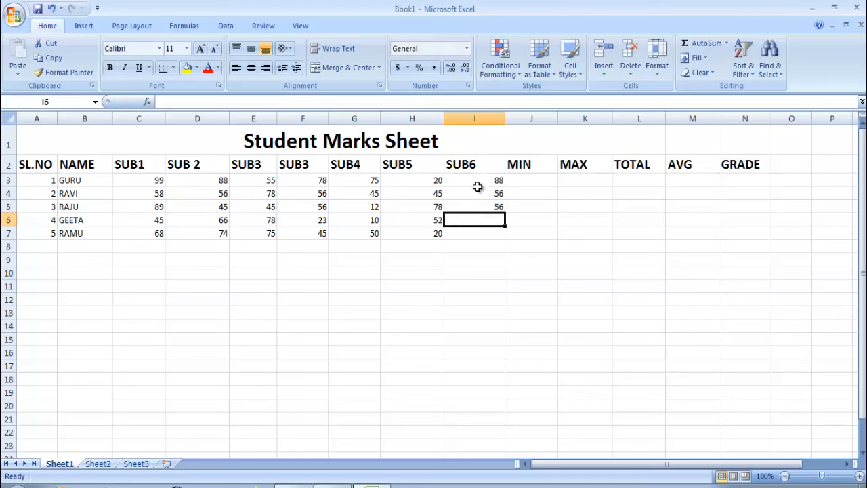
pyautogui.click(478, 189)
pyautogui.click(477, 220)
pyautogui.write('77')
pyautogui.click(477, 231)
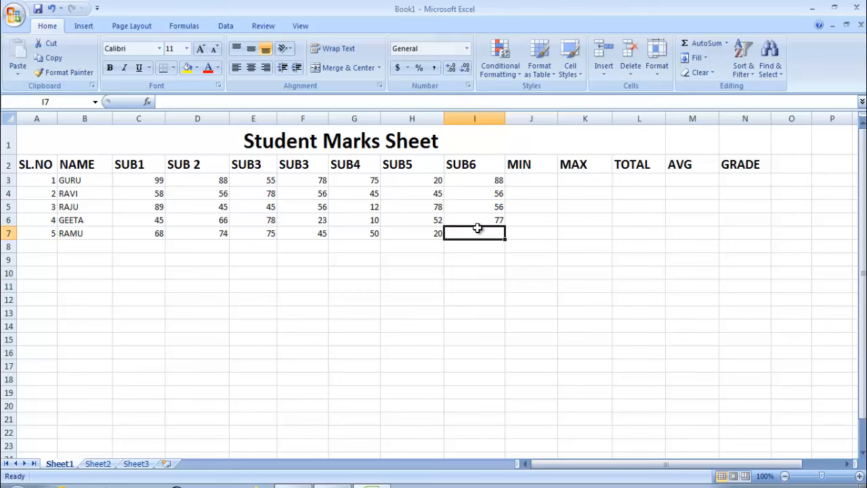
pyautogui.write('88')
pyautogui.click(478, 249)
pyautogui.click(532, 183)
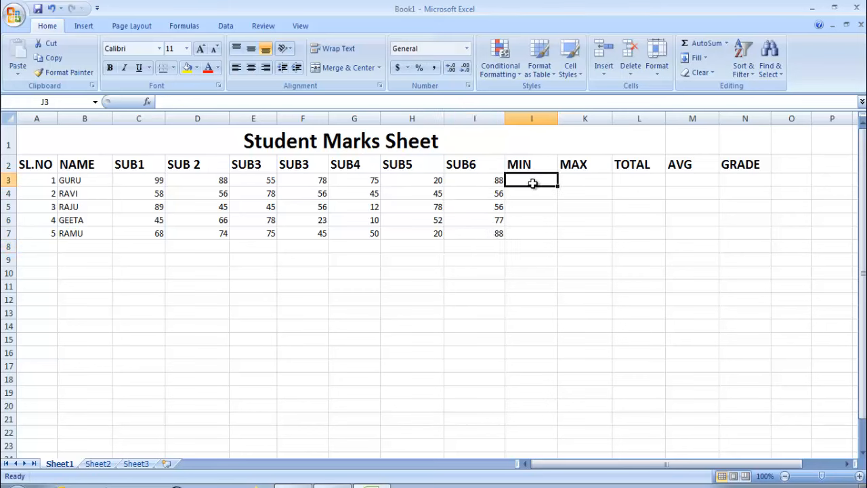
pyautogui.click(584, 170)
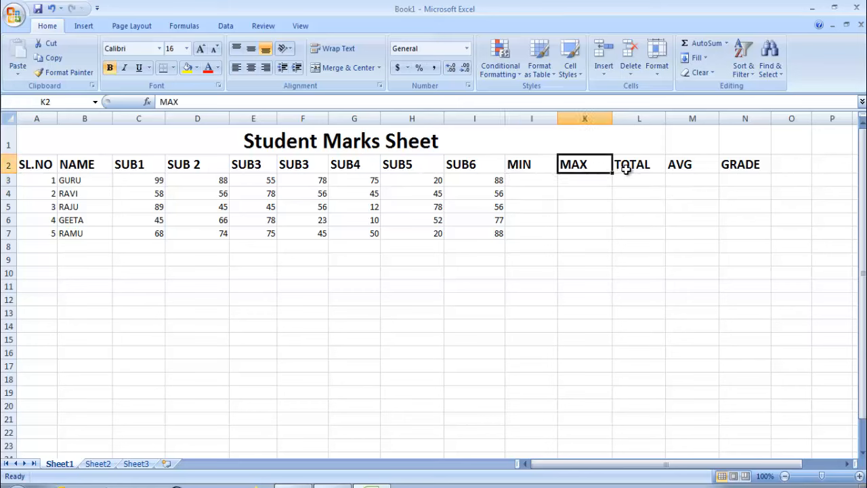
pyautogui.click(626, 170)
pyautogui.click(677, 167)
pyautogui.click(744, 170)
pyautogui.moveTo(532, 170); pyautogui.dragTo(744, 173)
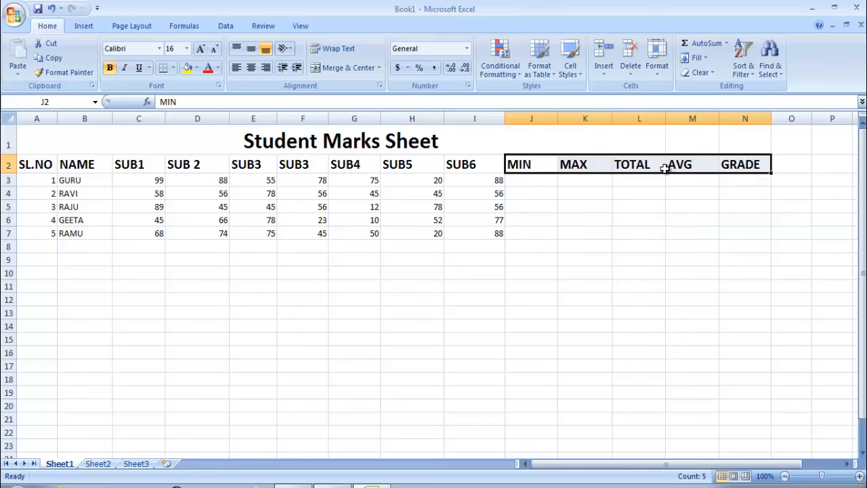
pyautogui.click(535, 248)
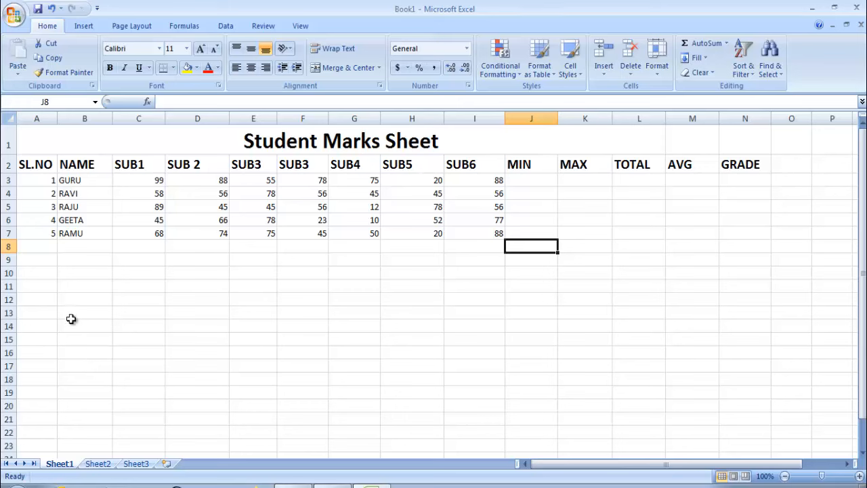
pyautogui.click(332, 313)
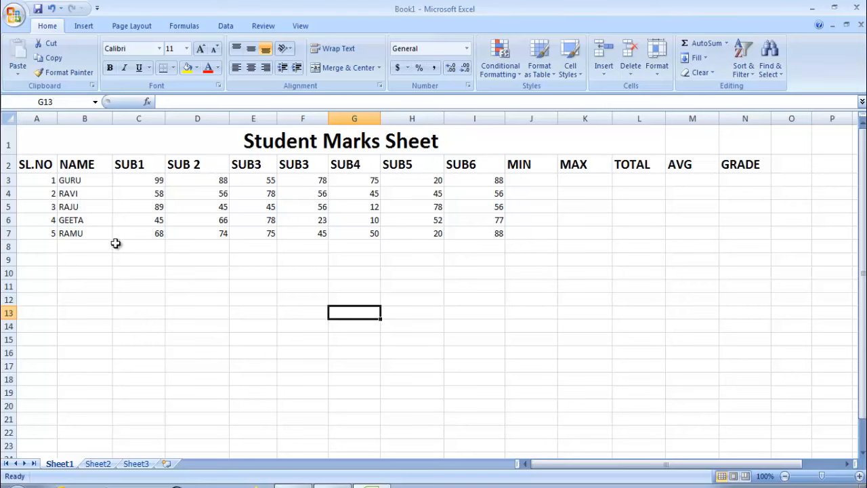
# Increase the font size of the student data in cells A3:I7 to 16
pyautogui.moveTo(39, 180); pyautogui.dragTo(483, 231)
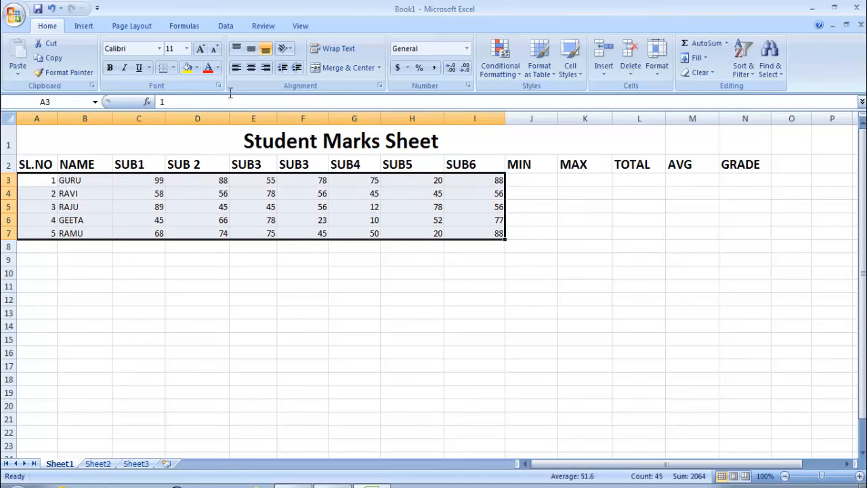
pyautogui.click(201, 50)
pyautogui.click(200, 50)
pyautogui.click(200, 50)
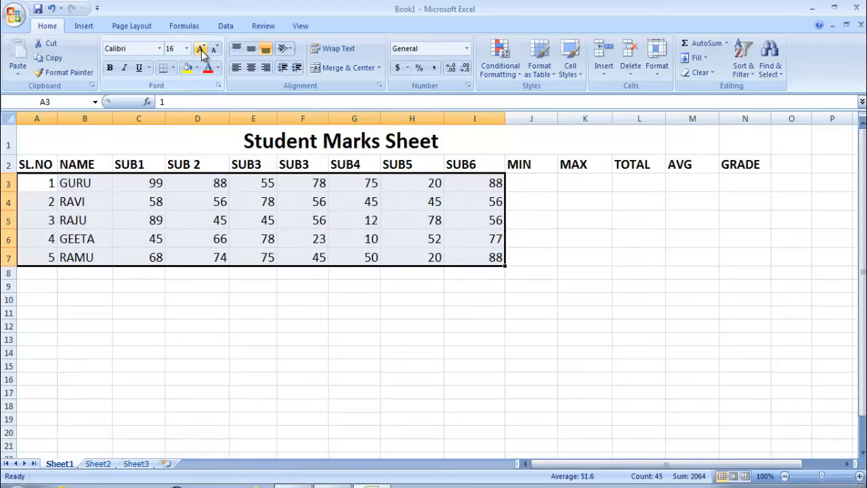
pyautogui.click(424, 327)
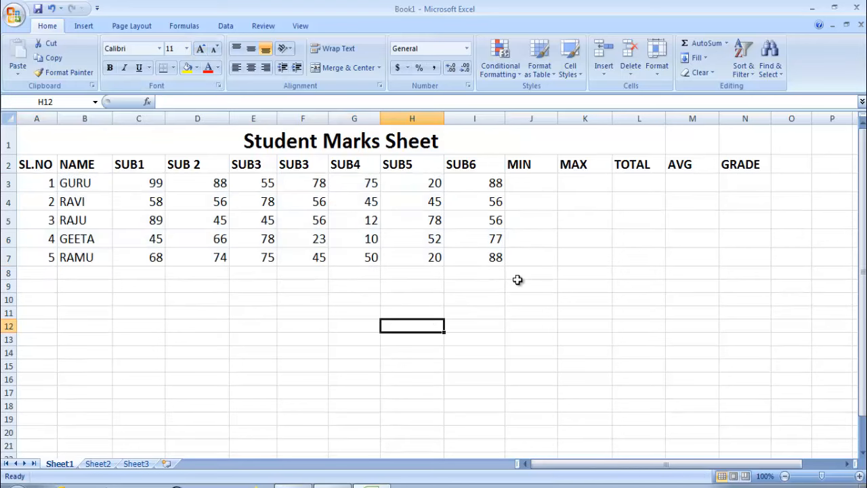
# Calculate the first student's lowest mark in cell J3 with the MIN function over the range C3:I3
pyautogui.click(532, 184)
pyautogui.click(533, 201)
pyautogui.click(528, 183)
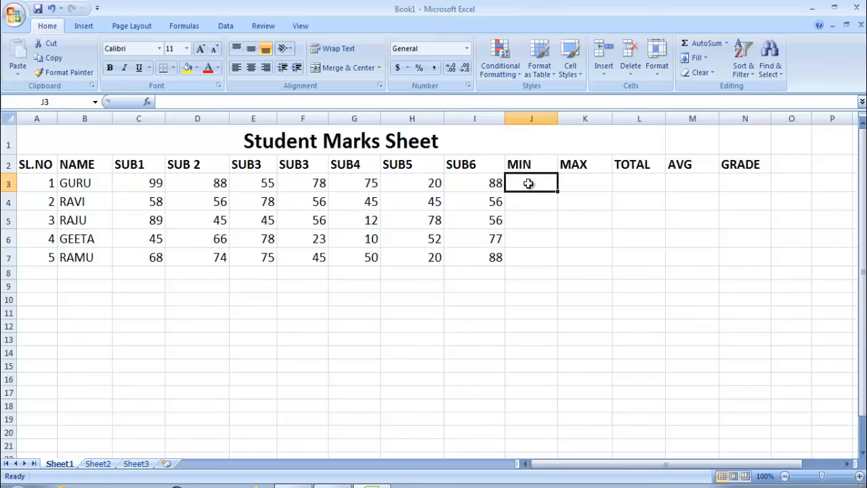
pyautogui.write('=')
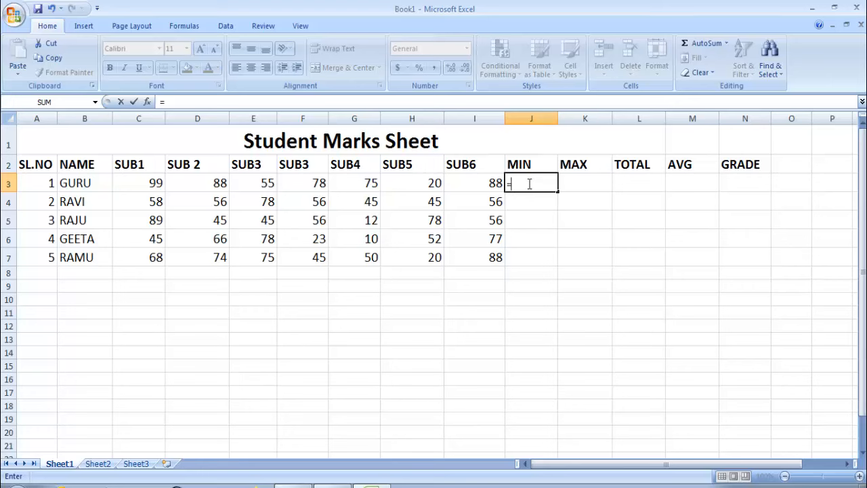
pyautogui.write('I')
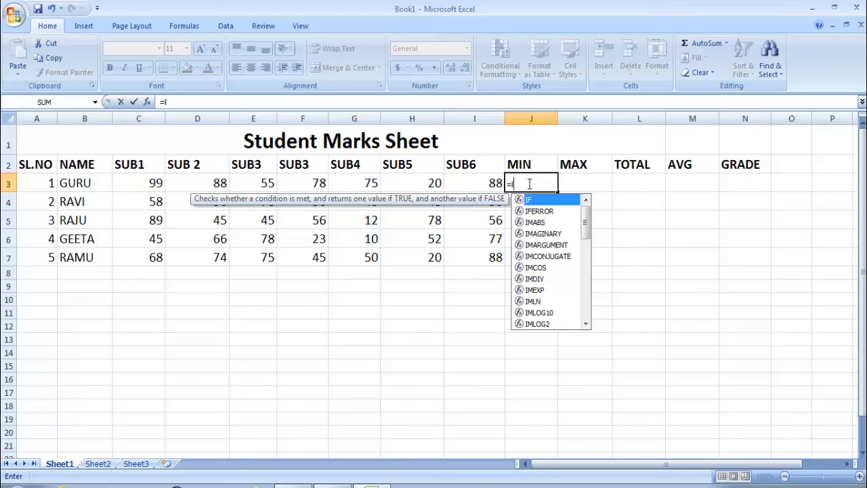
pyautogui.press('BackSpace')
pyautogui.write('MIN')
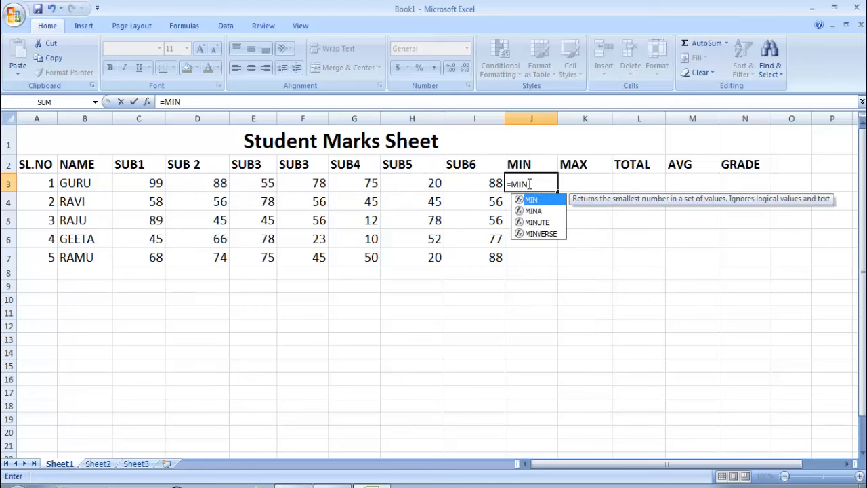
pyautogui.write('(')
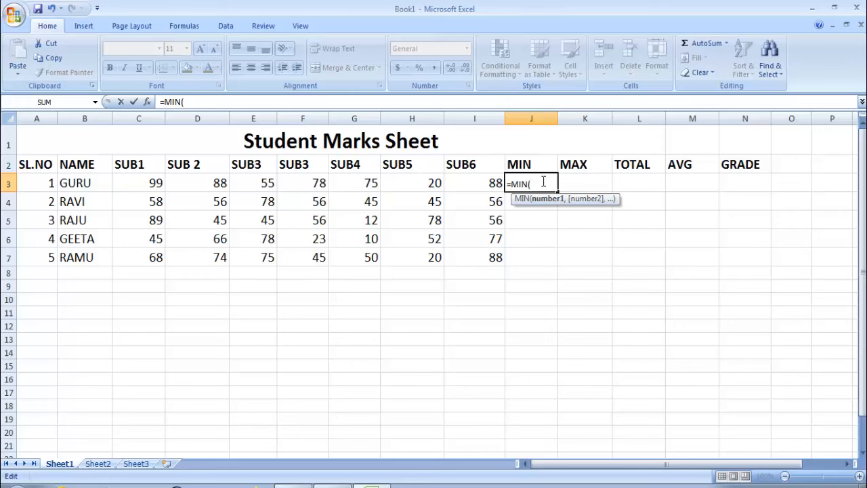
pyautogui.click(149, 184)
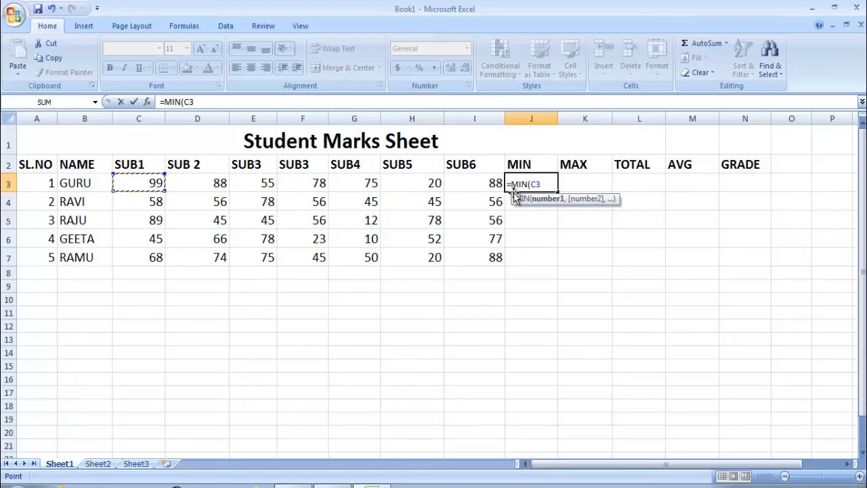
pyautogui.press('F8')
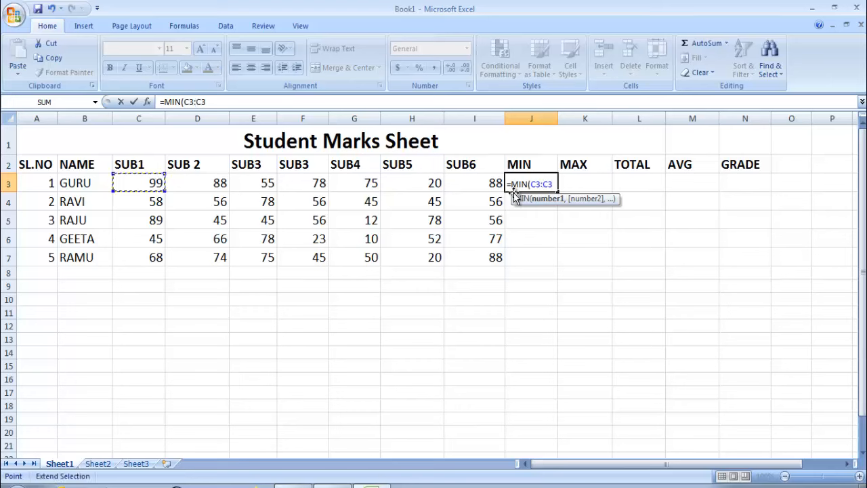
pyautogui.click(488, 184)
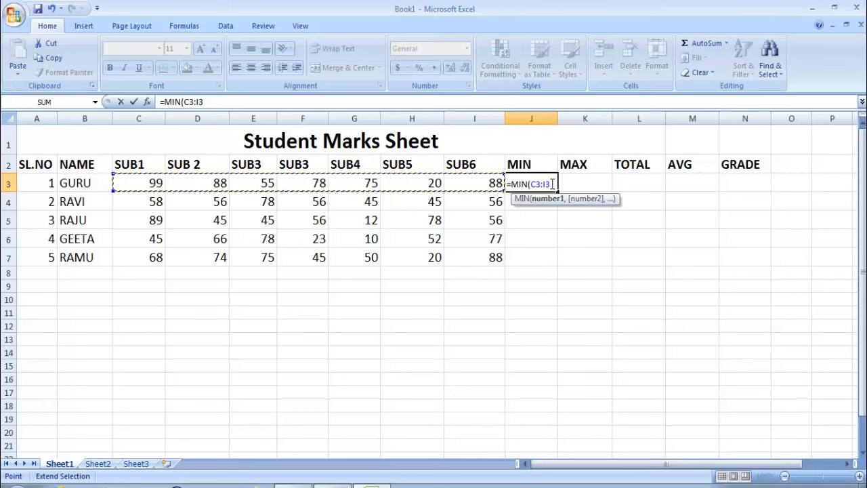
pyautogui.press('Return')
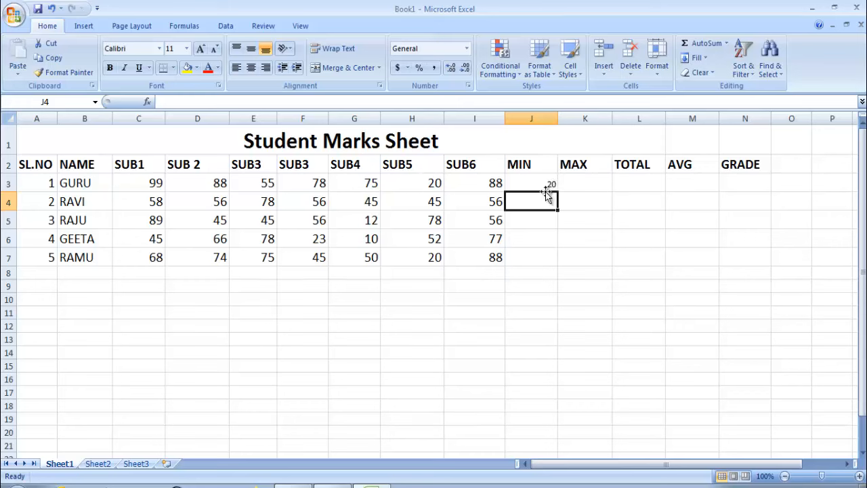
# Try to copy the MIN formula text from cell J3 into cell D11, and undo the attempt
pyautogui.click(546, 182)
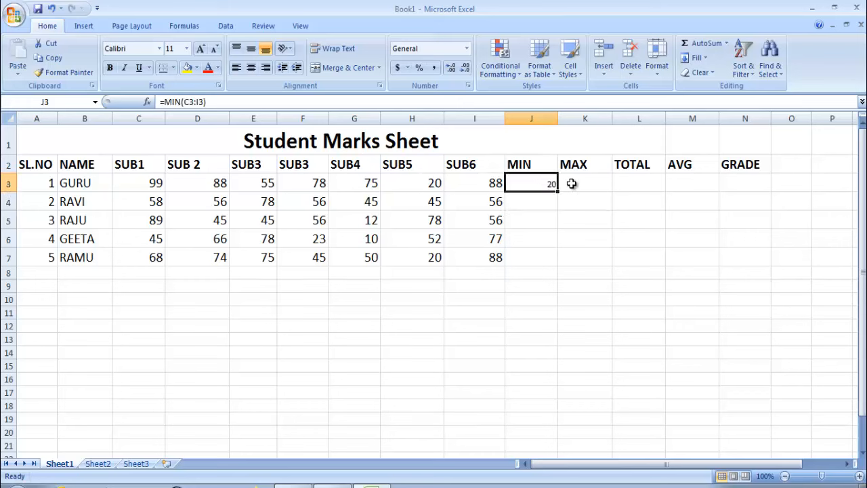
pyautogui.click(214, 107)
pyautogui.moveTo(214, 107); pyautogui.dragTo(180, 118)
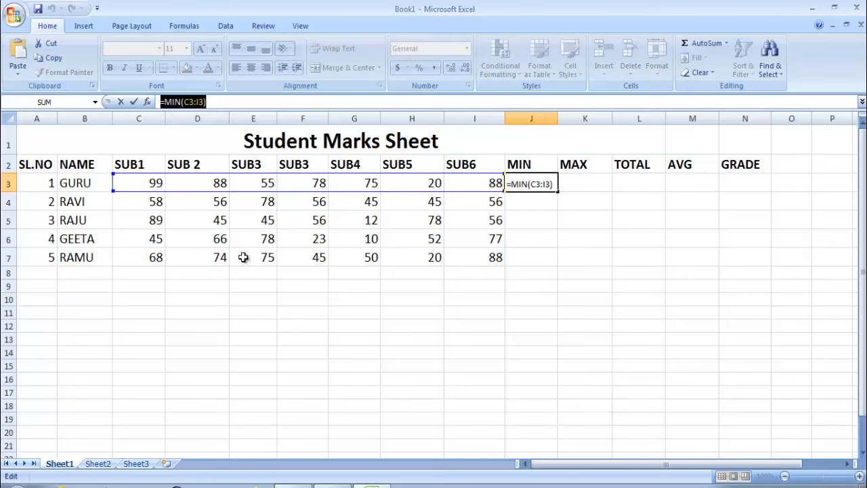
pyautogui.click(181, 314)
pyautogui.hotkey('ctrl', 'v')
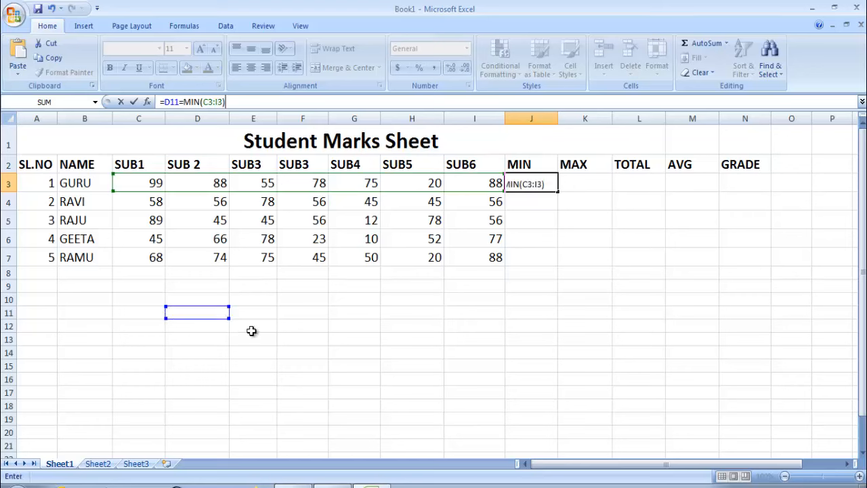
pyautogui.hotkey('ctrl', 'z')
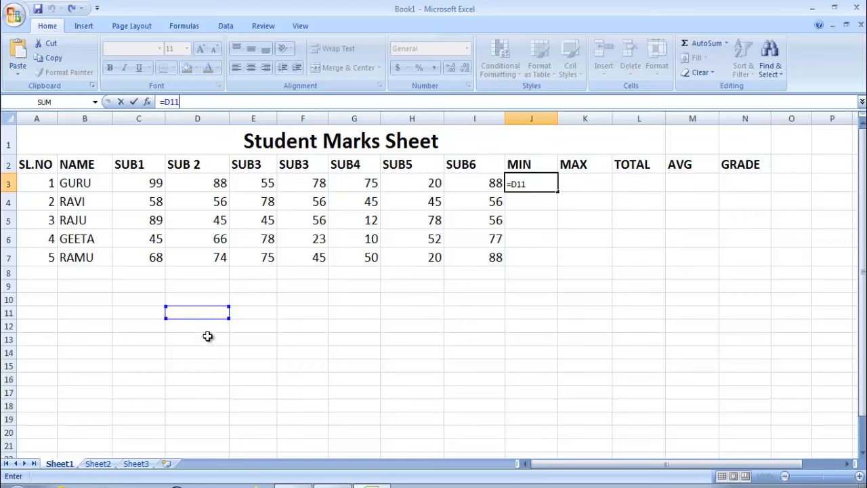
pyautogui.click(205, 354)
pyautogui.hotkey('ctrl', 'z')
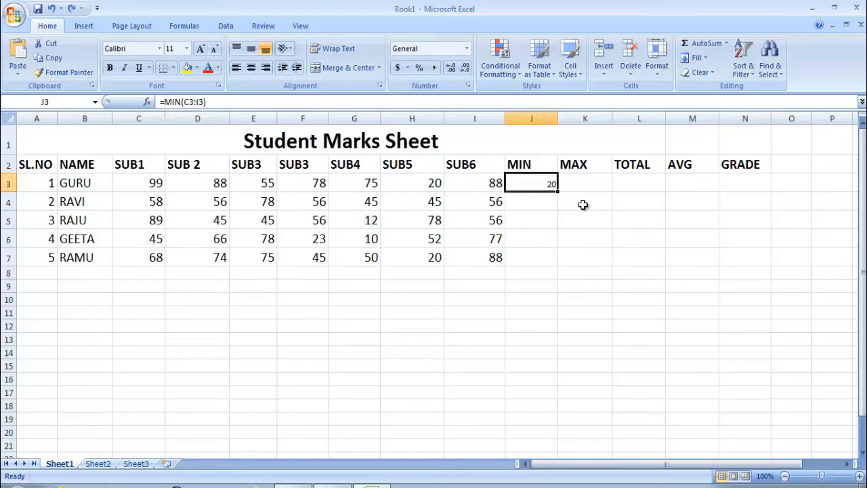
# Copy the text of the MIN formula in cell J3 and close the cell with its formula intact
pyautogui.moveTo(229, 104); pyautogui.dragTo(159, 102)
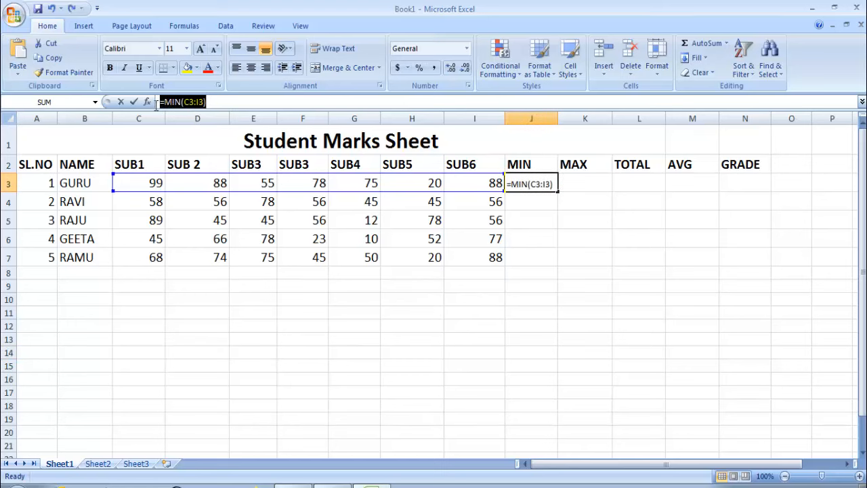
pyautogui.rightClick(175, 103)
pyautogui.click(205, 126)
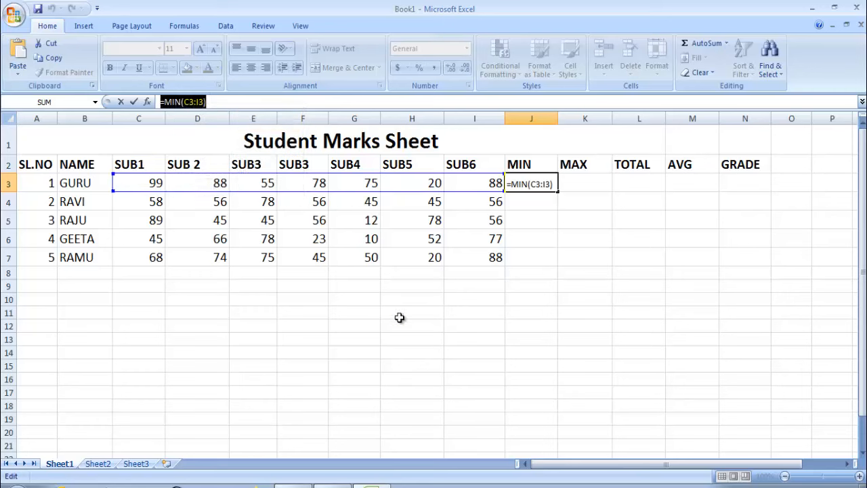
pyautogui.click(398, 319)
pyautogui.hotkey('ctrl', 'z')
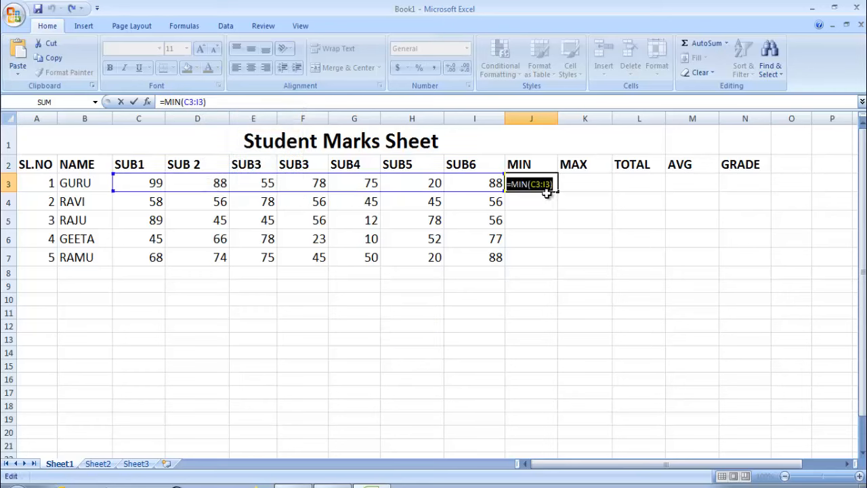
pyautogui.click(546, 200)
pyautogui.hotkey('ctrl', 'z')
pyautogui.press('Return')
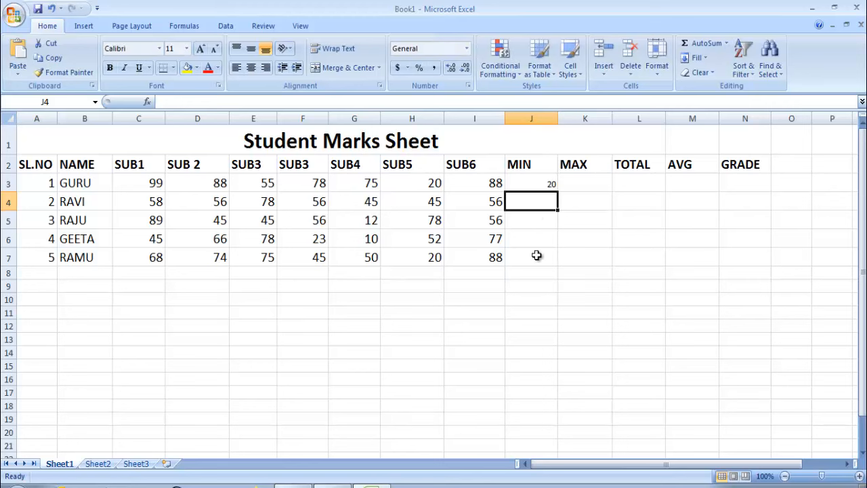
# Try a copy of the MIN formula in cell C10 with its range changed to C12:I3, and undo it
pyautogui.click(179, 406)
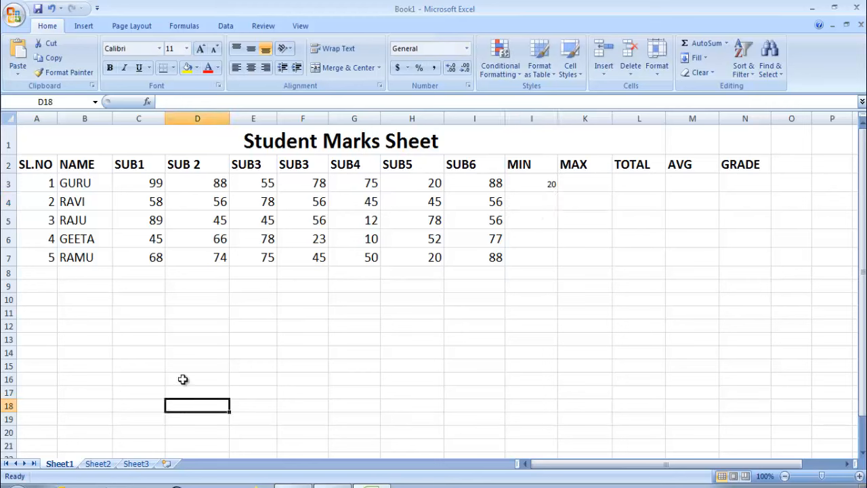
pyautogui.doubleClick(128, 299)
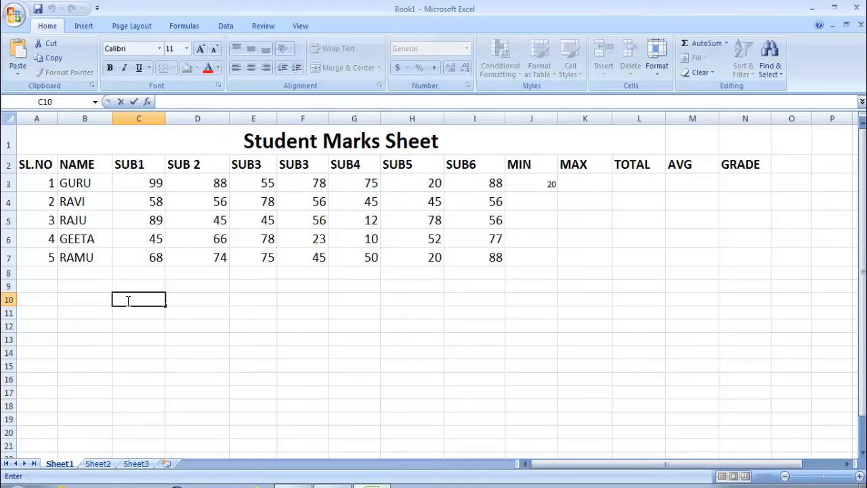
pyautogui.write('=MIN(C3:I3)')
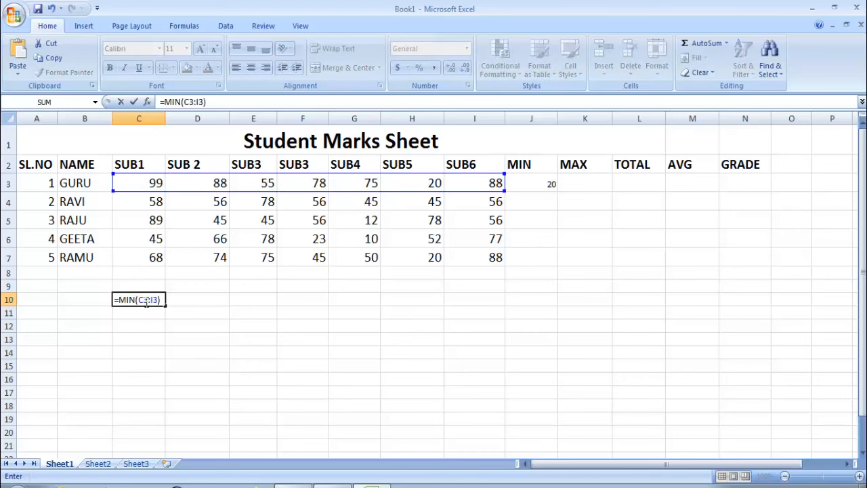
pyautogui.click(146, 301)
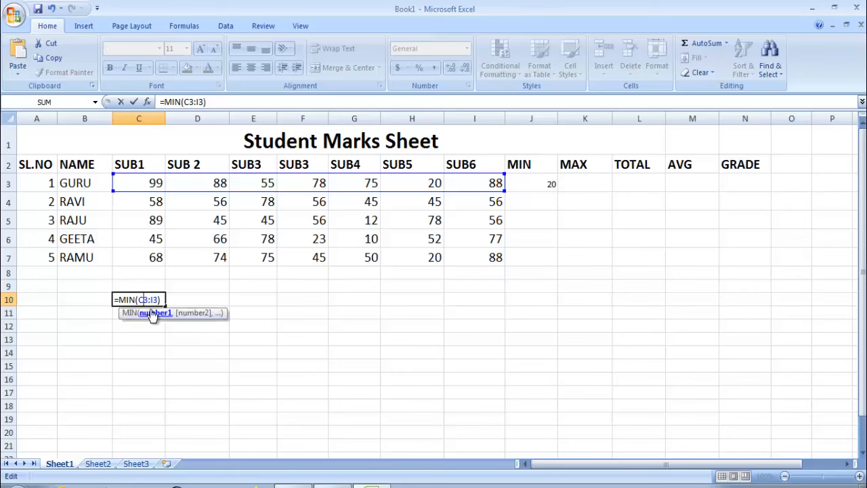
pyautogui.press('BackSpace')
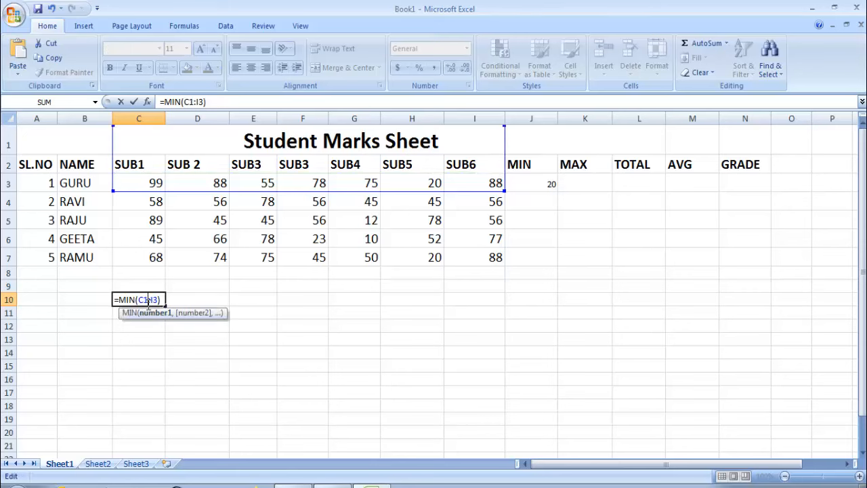
pyautogui.write('12')
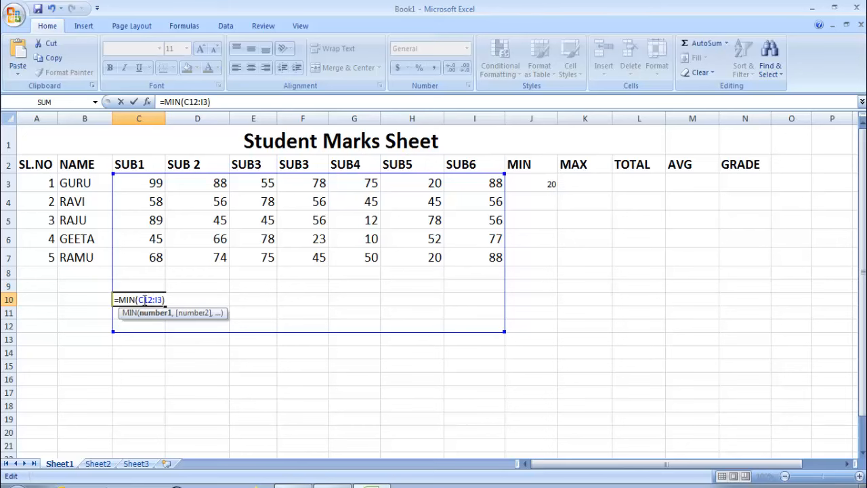
pyautogui.click(166, 366)
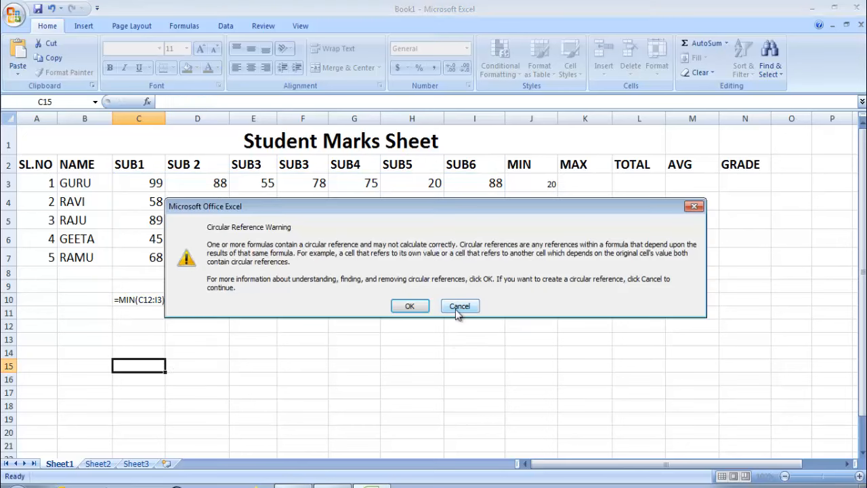
pyautogui.click(460, 306)
pyautogui.hotkey('ctrl', 'z')
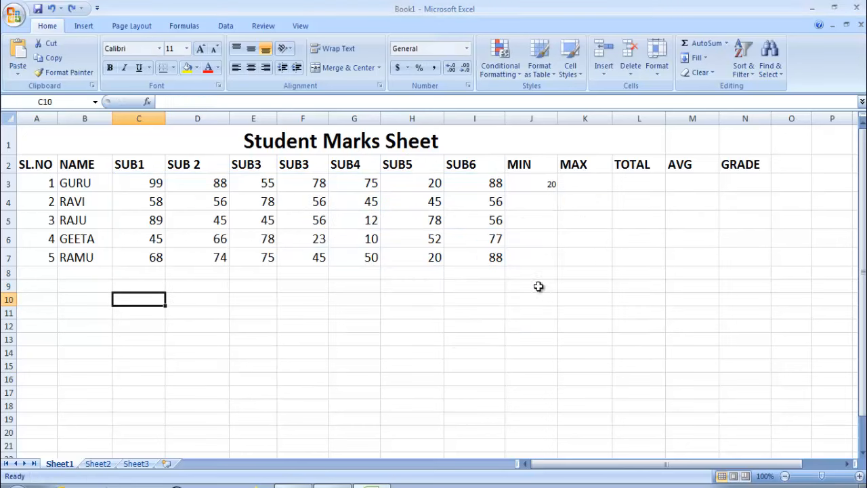
pyautogui.click(552, 201)
pyautogui.click(546, 181)
pyautogui.click(546, 200)
pyautogui.click(543, 187)
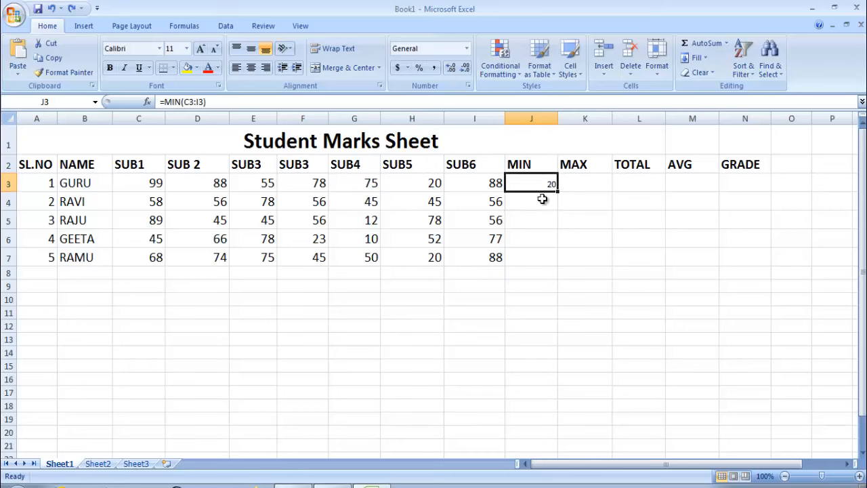
pyautogui.click(542, 200)
pyautogui.click(546, 187)
# Write the MIN formula as a plain-text note in cell C9, reading ": =MIN(C3:I3)" with a space after the colon
pyautogui.doubleClick(136, 286)
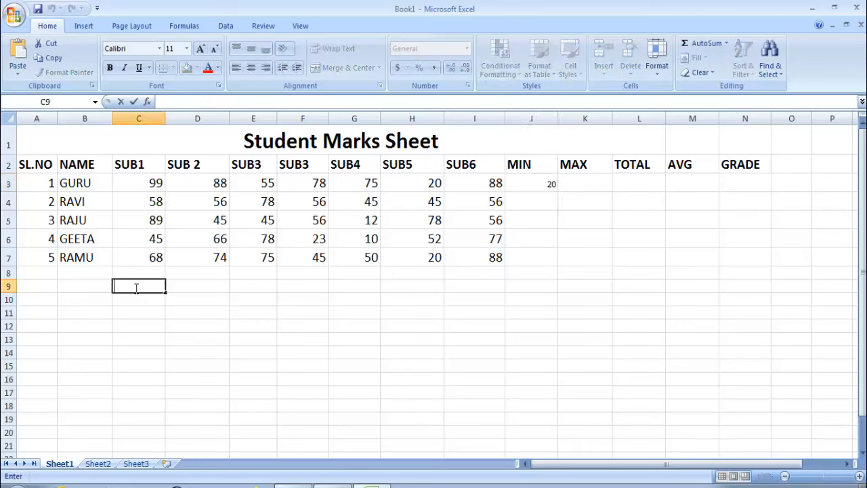
pyautogui.write('=MIN(C3:I3)')
pyautogui.click(119, 287)
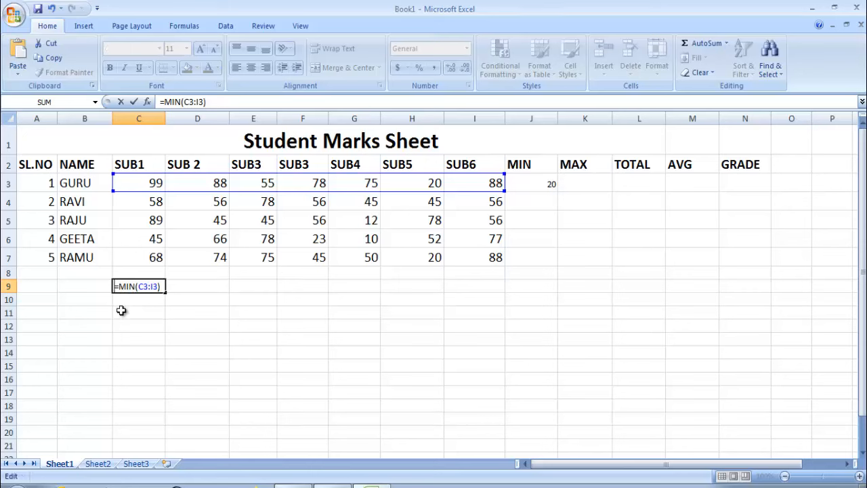
pyautogui.click(121, 310)
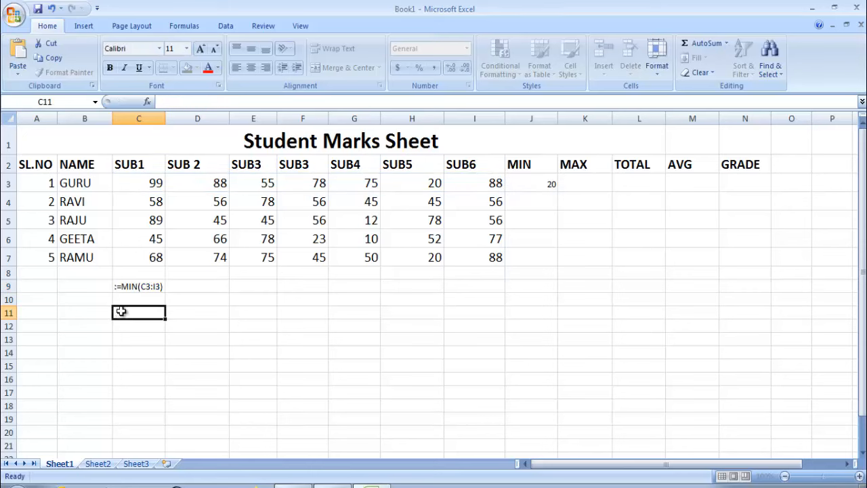
pyautogui.click(129, 289)
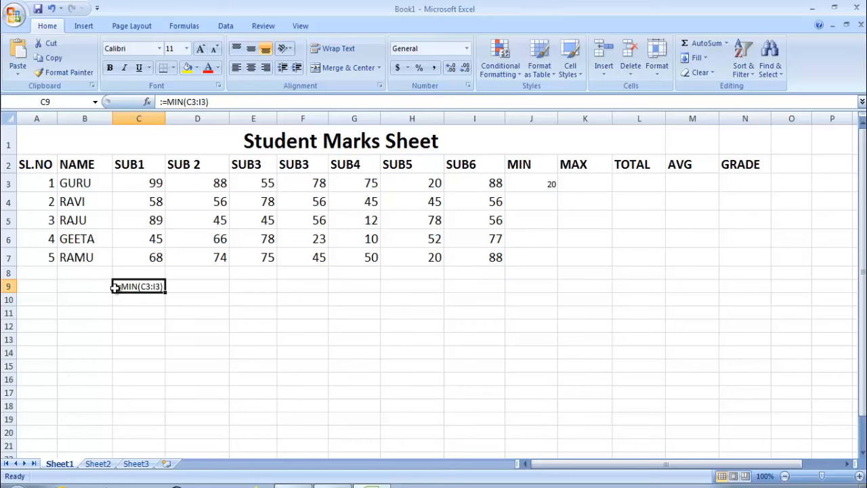
pyautogui.doubleClick(119, 287)
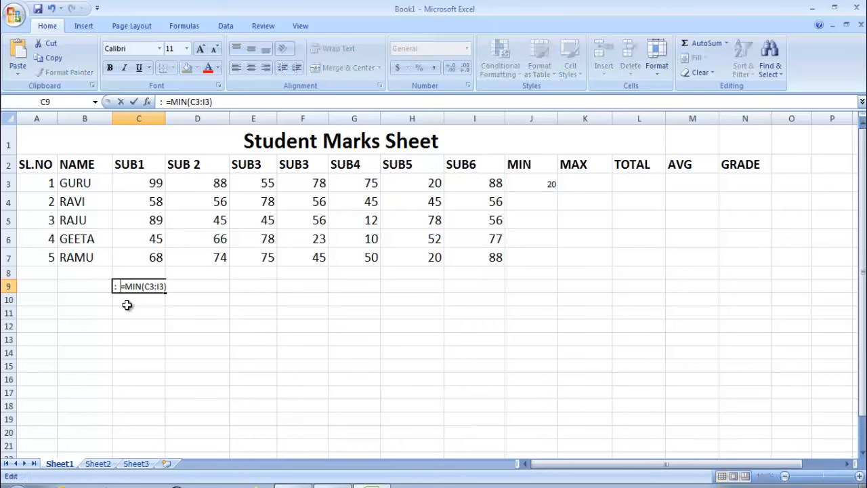
pyautogui.click(129, 311)
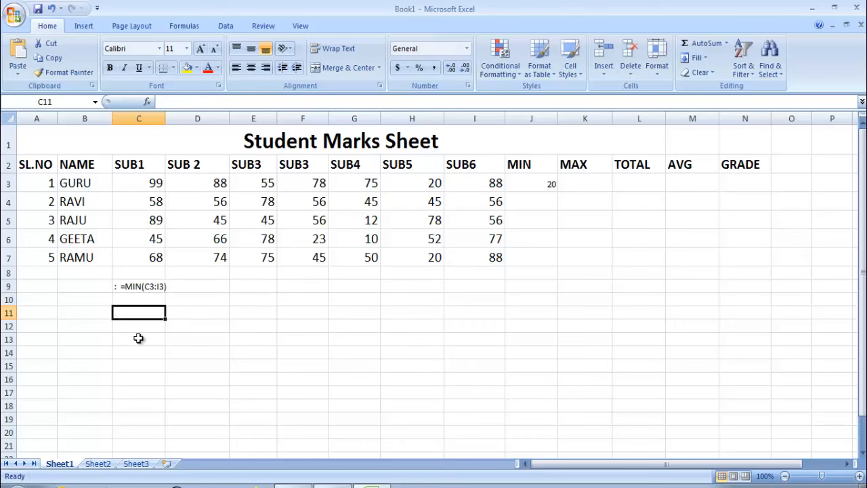
# Colour only the "=MIN(C3:I3)" part of the note in cell C9 red
pyautogui.click(124, 287)
pyautogui.doubleClick(125, 287)
pyautogui.moveTo(120, 287); pyautogui.dragTo(164, 287)
pyautogui.click(217, 68)
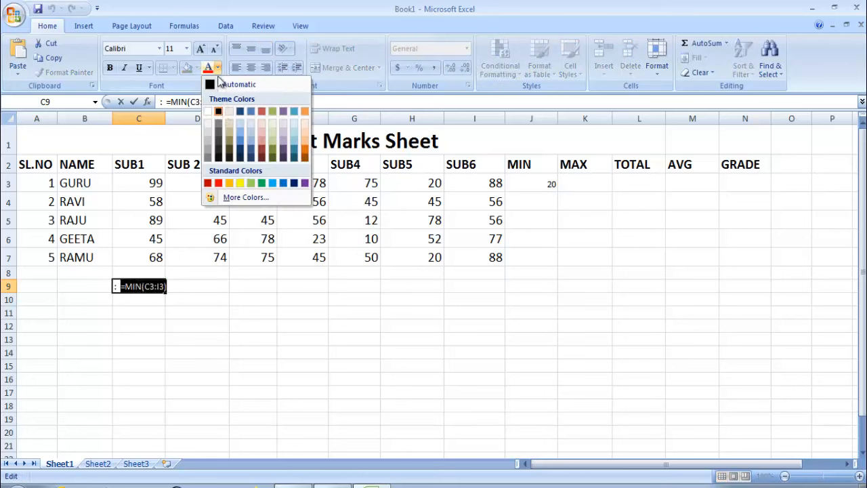
pyautogui.click(218, 183)
pyautogui.click(148, 323)
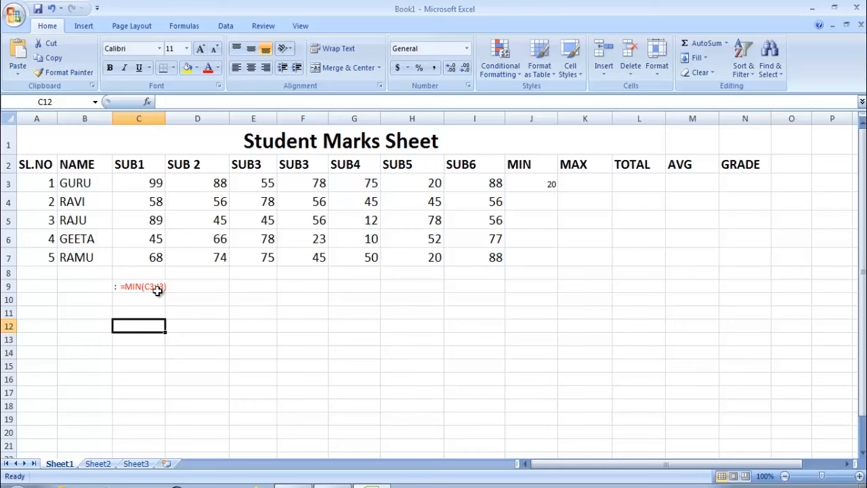
pyautogui.click(493, 182)
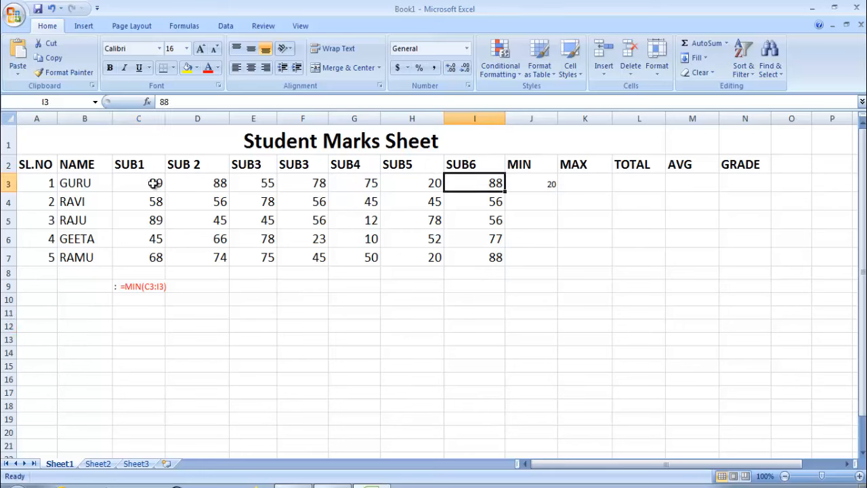
pyautogui.click(152, 184)
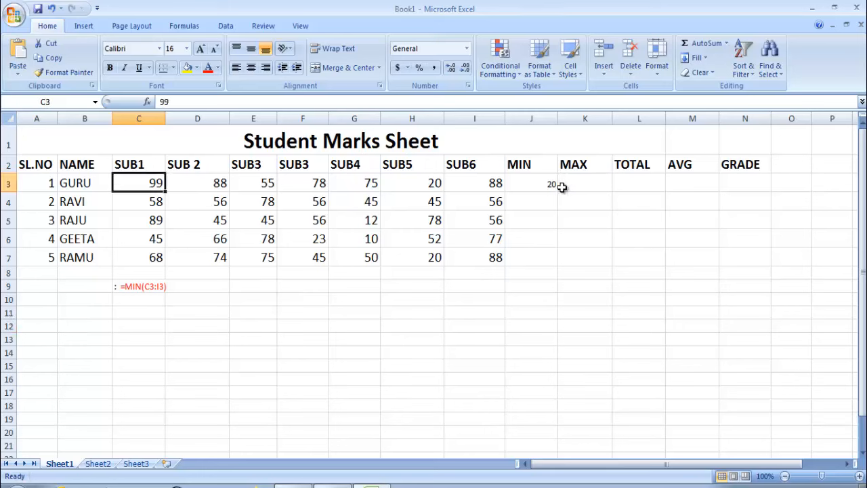
pyautogui.click(540, 185)
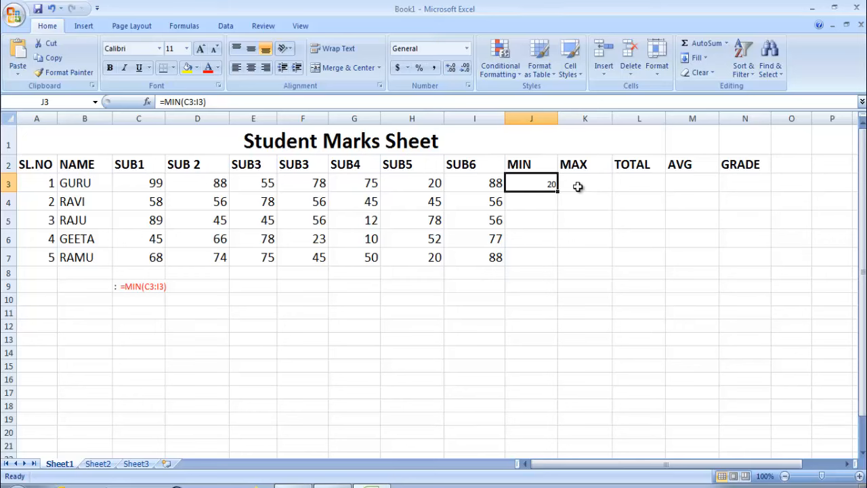
# Calculate the first student's highest mark in cell K3 with the formula =MAX(C3:I3)
pyautogui.click(577, 185)
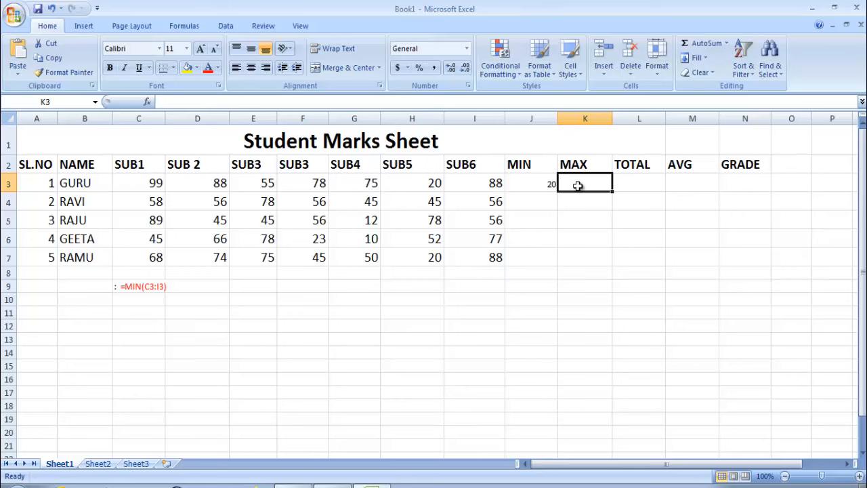
pyautogui.write('=')
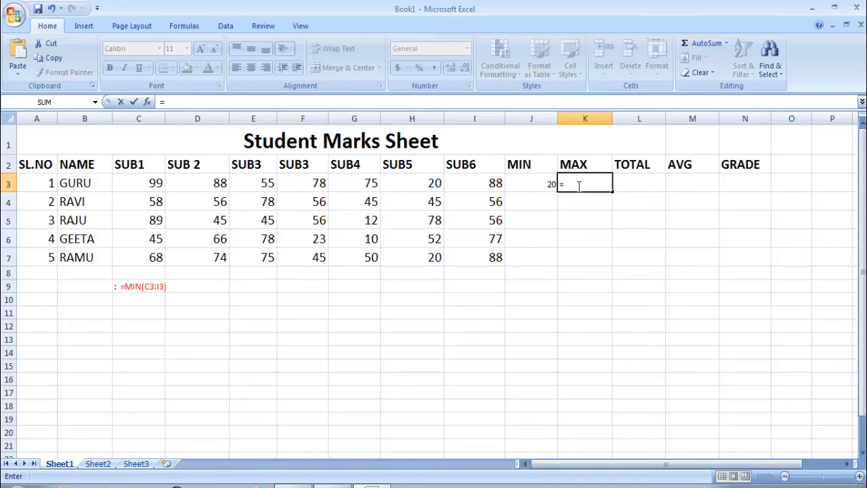
pyautogui.write('MAX')
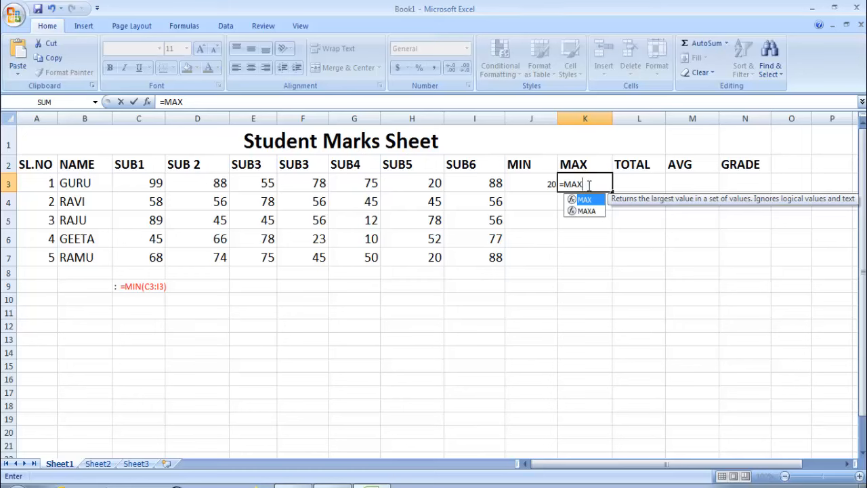
pyautogui.write('(')
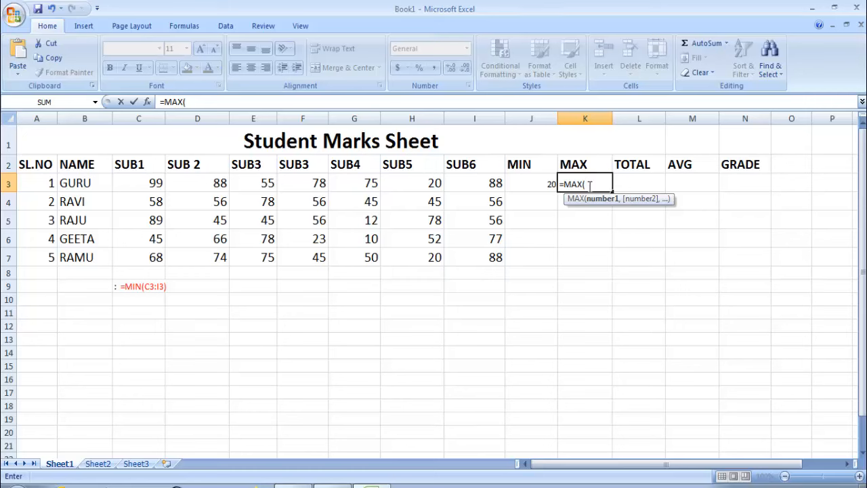
pyautogui.click(155, 187)
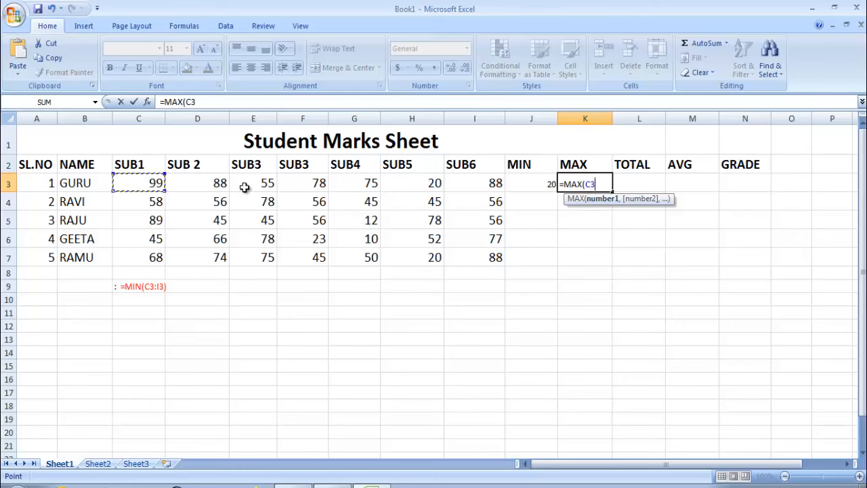
pyautogui.press('F8')
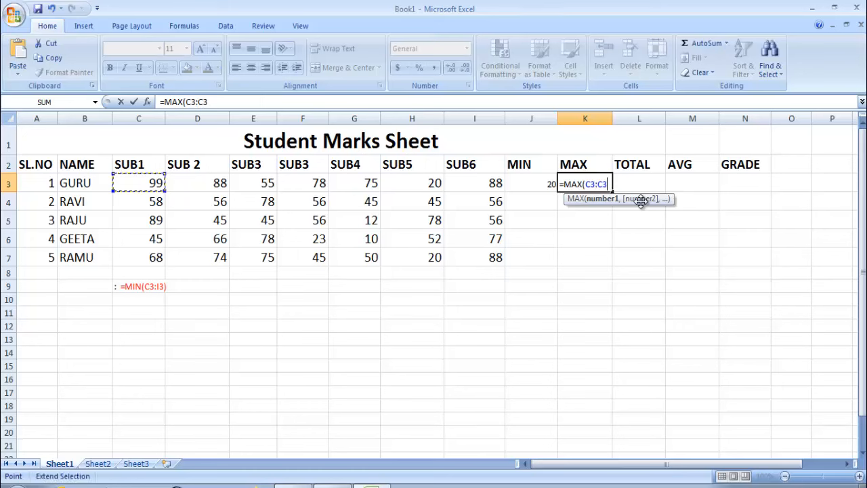
pyautogui.click(494, 191)
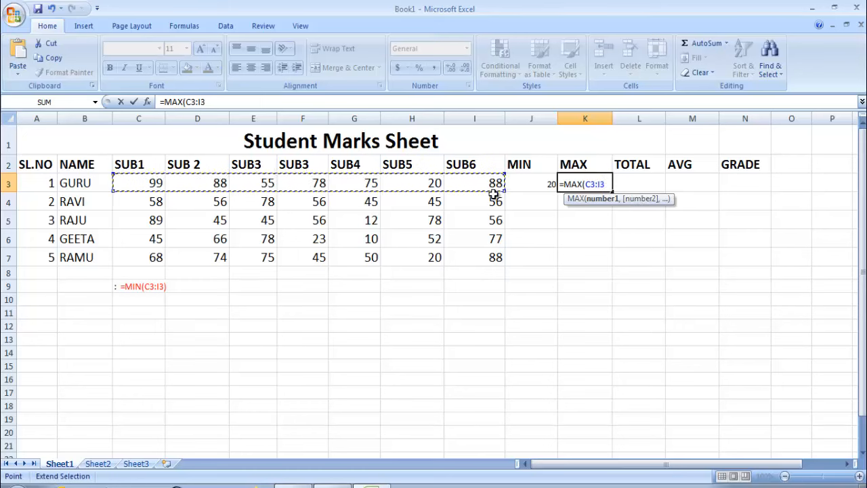
pyautogui.press('Return')
pyautogui.click(590, 183)
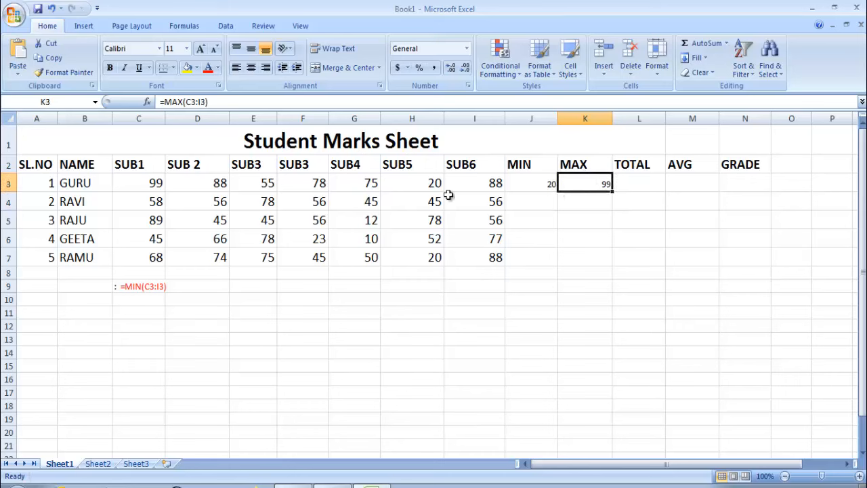
pyautogui.click(153, 183)
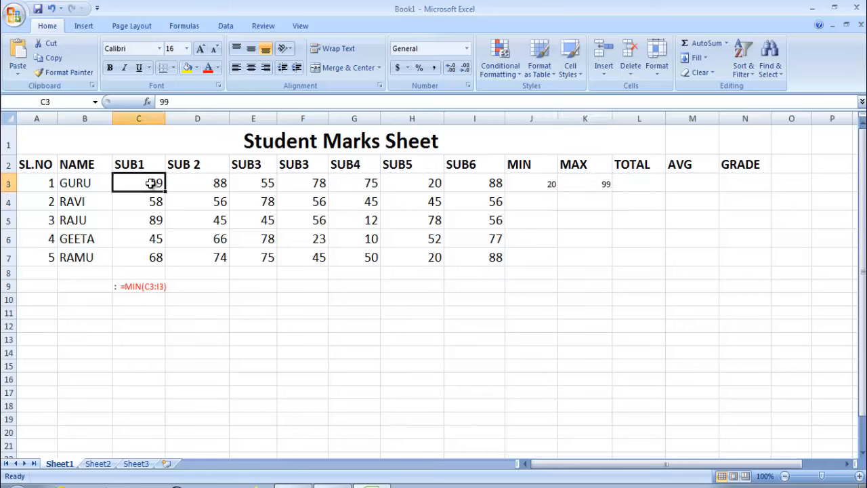
pyautogui.click(580, 185)
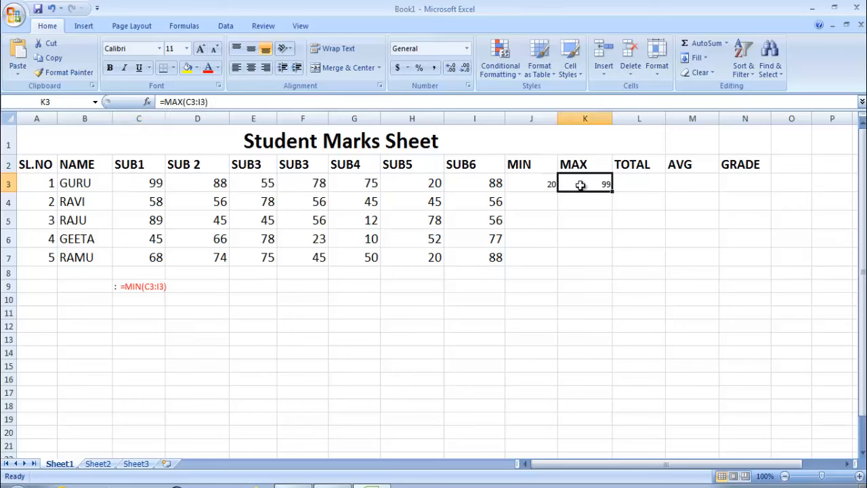
pyautogui.doubleClick(580, 185)
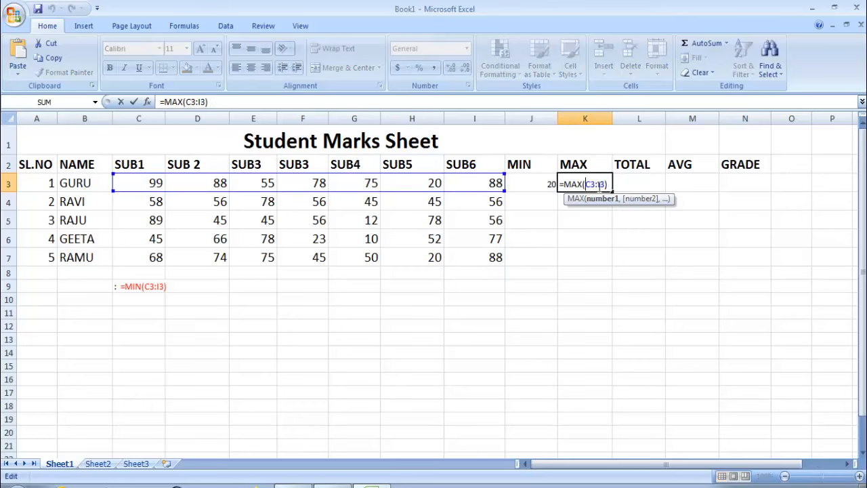
pyautogui.click(602, 213)
pyautogui.press('BackSpace')
pyautogui.press('BackSpace')
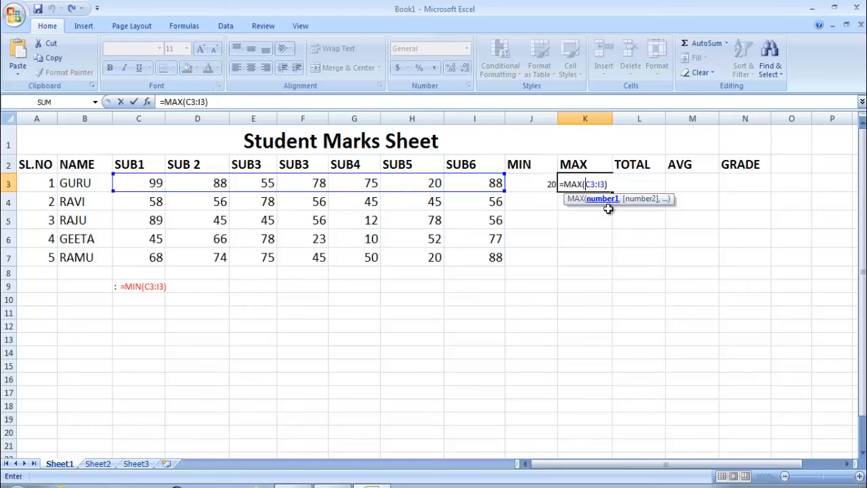
pyautogui.click(599, 234)
pyautogui.press('BackSpace')
pyautogui.press('BackSpace')
pyautogui.press('F2')
pyautogui.press('Return')
pyautogui.click(581, 183)
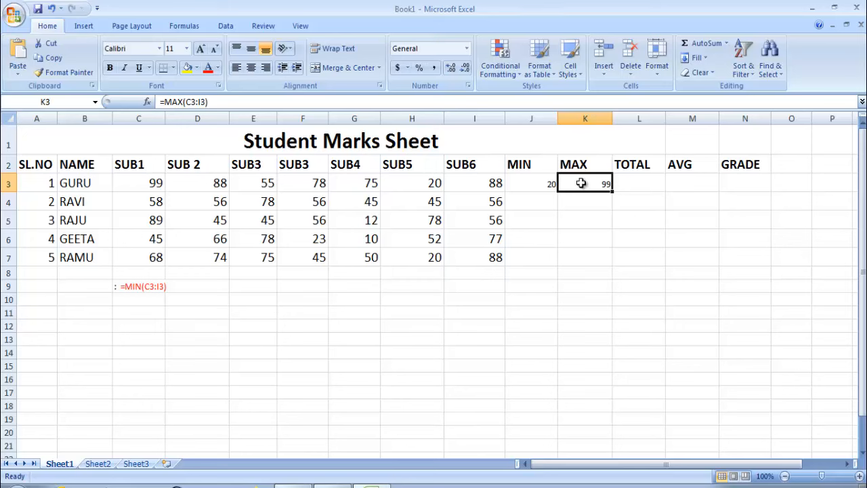
# Calculate the first student's total marks in cell L3 with the formula =SUM(C3:I3)
pyautogui.click(640, 183)
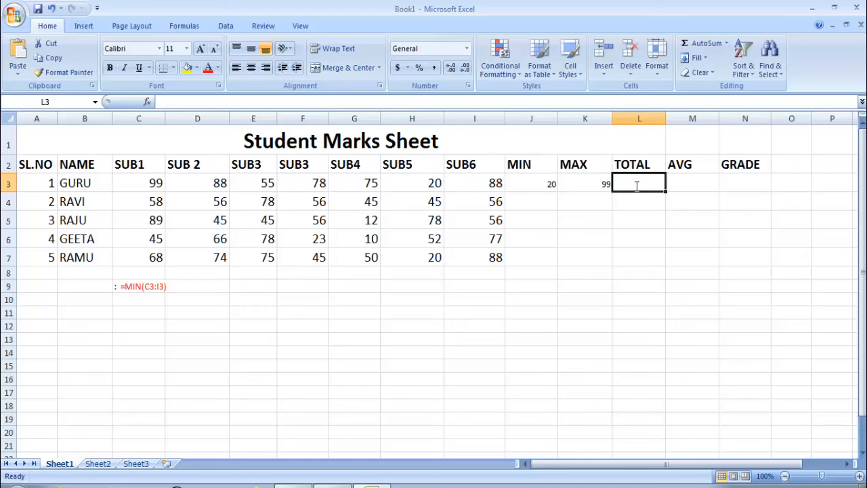
pyautogui.write('=')
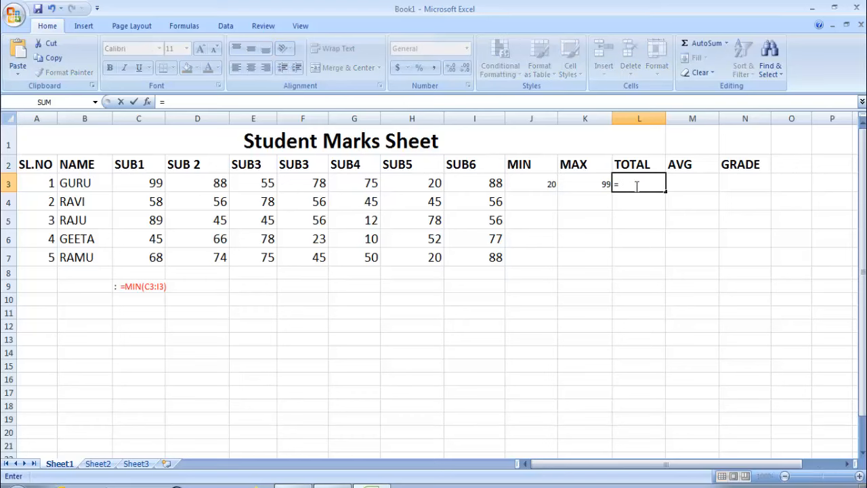
pyautogui.write('SUM')
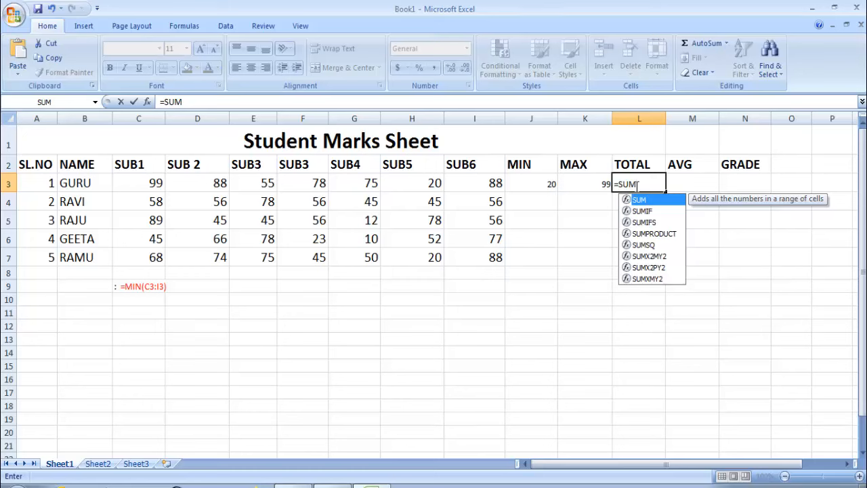
pyautogui.write('(')
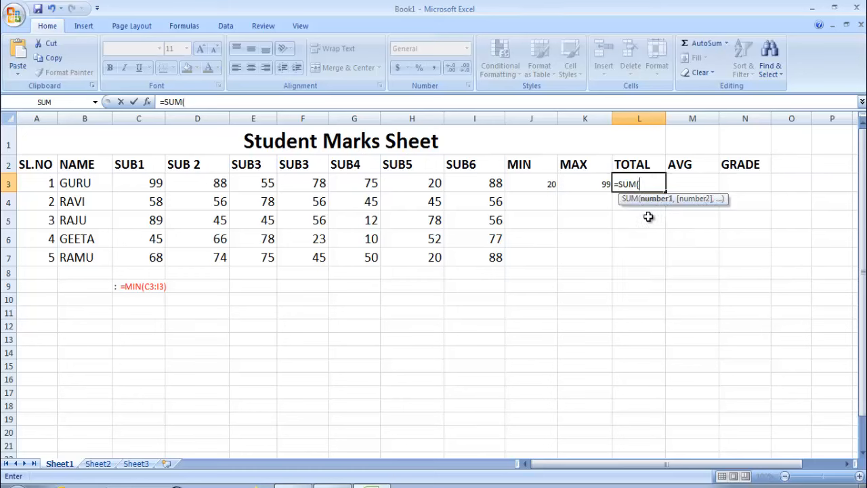
pyautogui.click(154, 184)
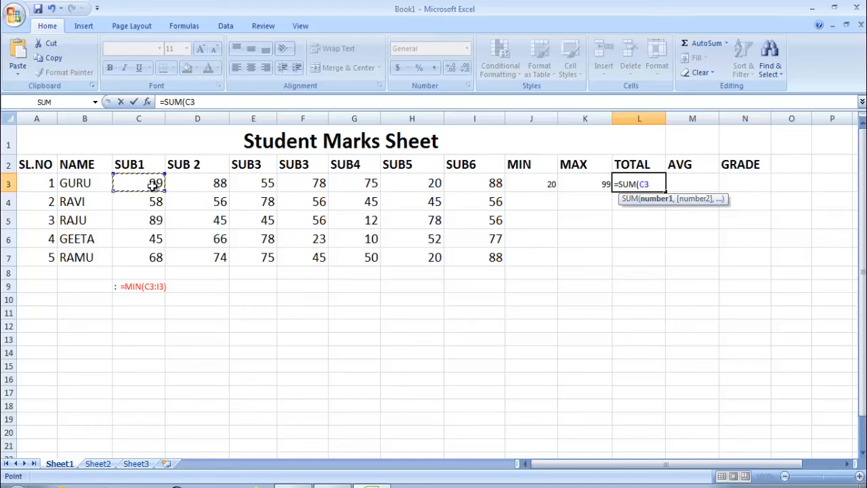
pyautogui.press('F8')
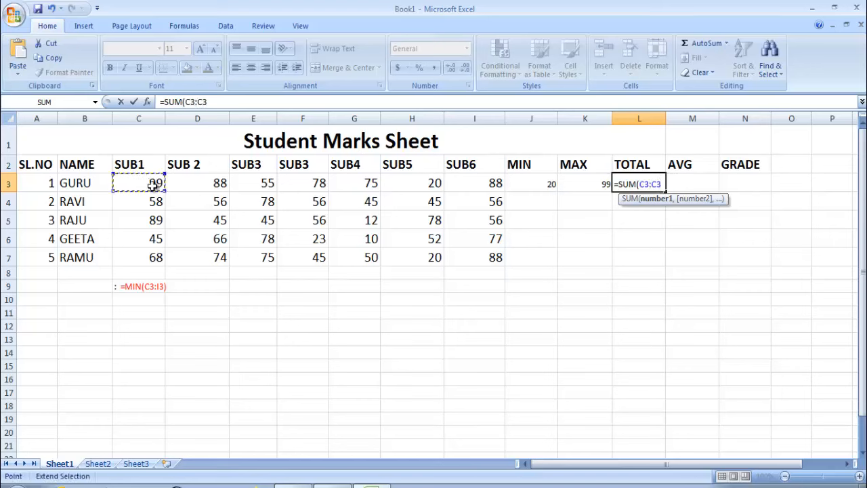
pyautogui.click(493, 188)
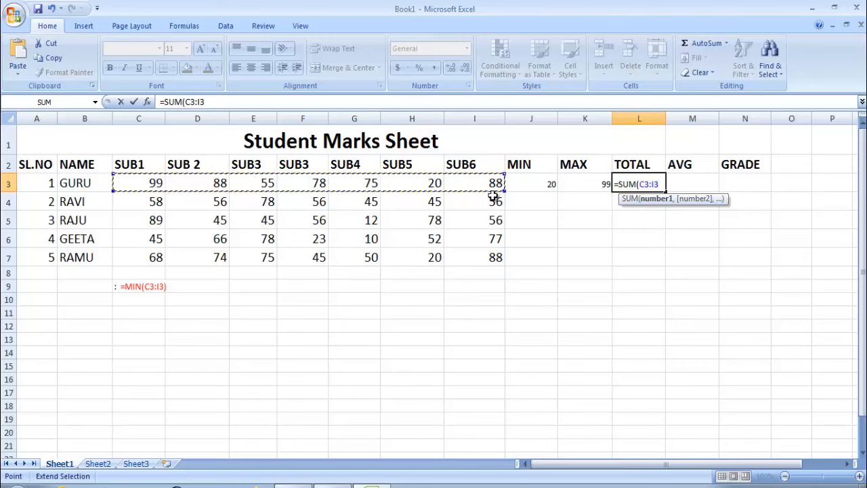
pyautogui.press('Return')
pyautogui.click(639, 186)
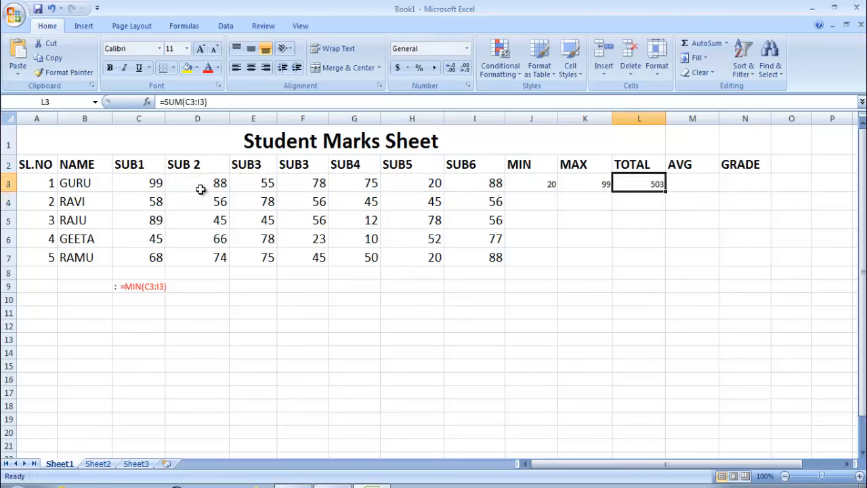
# Enter =AVG in cell M3 and the value 9 in cell M7 of the AVG column
pyautogui.click(687, 183)
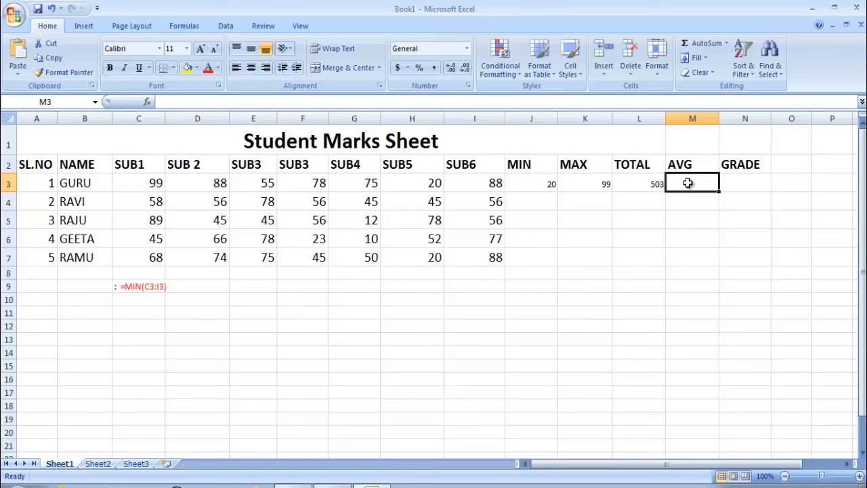
pyautogui.write('=AVG')
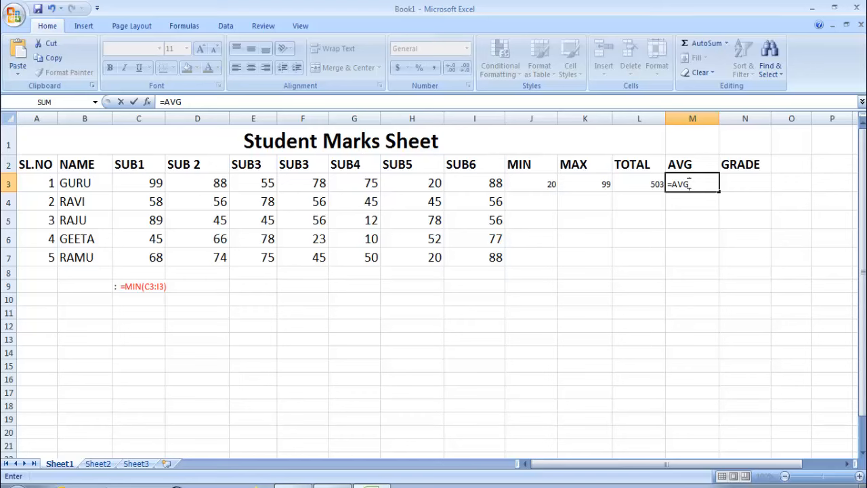
pyautogui.press('Return')
pyautogui.press('Return')
pyautogui.press('Return')
pyautogui.press('Return')
pyautogui.write('9')
# Extend the formula in cell M3 to =AVG(L3/6) and accept the proposed correction to the AVERAGE function
pyautogui.doubleClick(687, 183)
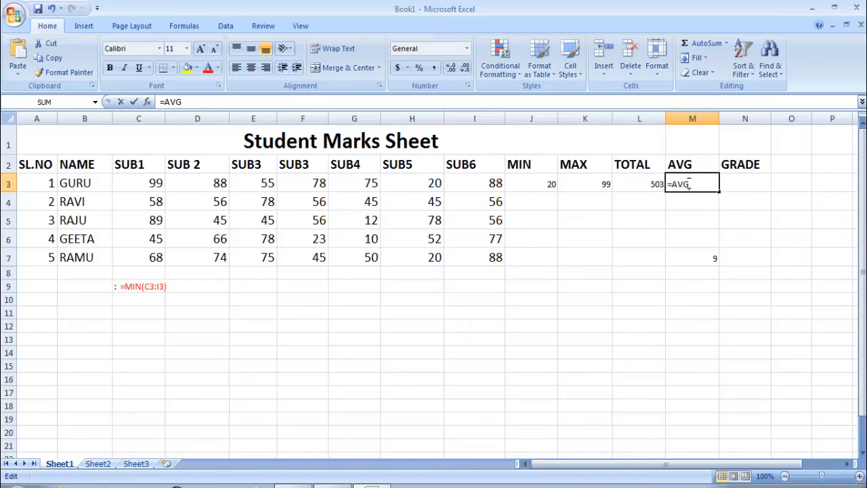
pyautogui.write('(')
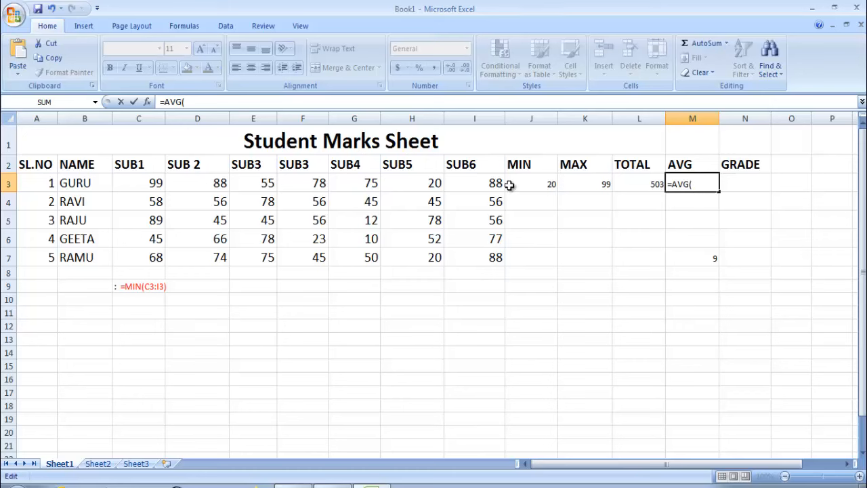
pyautogui.click(636, 184)
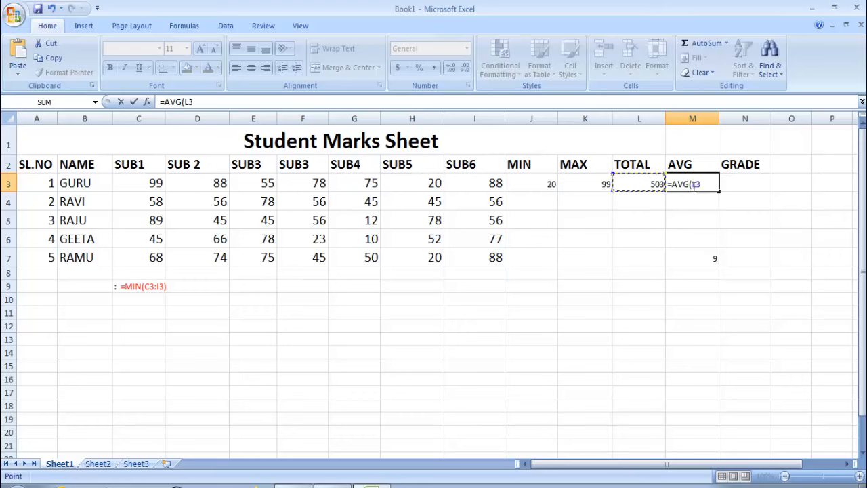
pyautogui.write('/6')
pyautogui.press('Return')
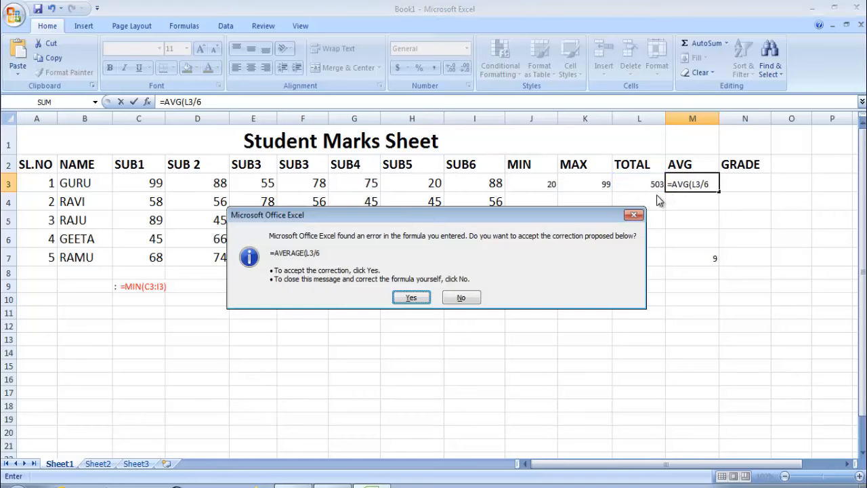
pyautogui.click(411, 297)
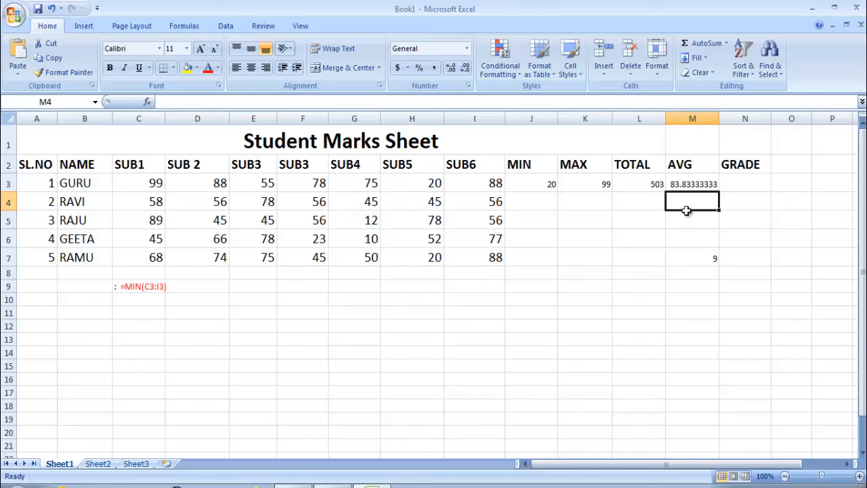
pyautogui.click(696, 189)
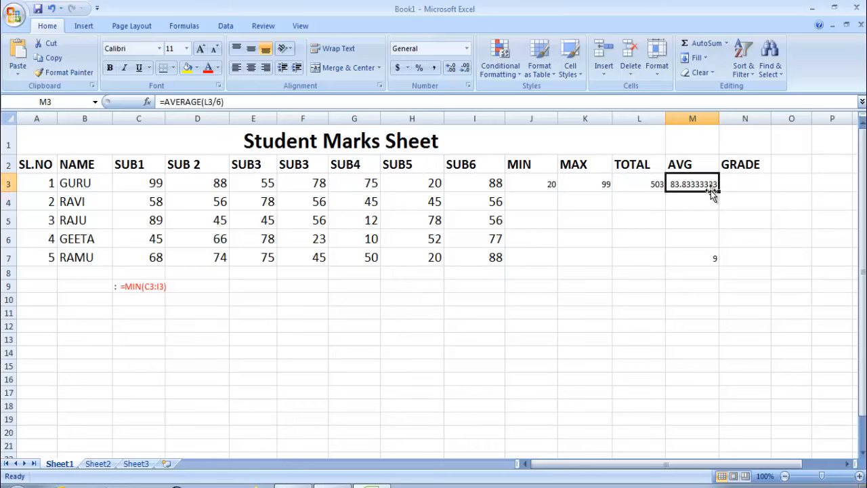
# Calculate the second student's lowest mark in cell J4 with the formula =MIN(C4:I4)
pyautogui.click(741, 185)
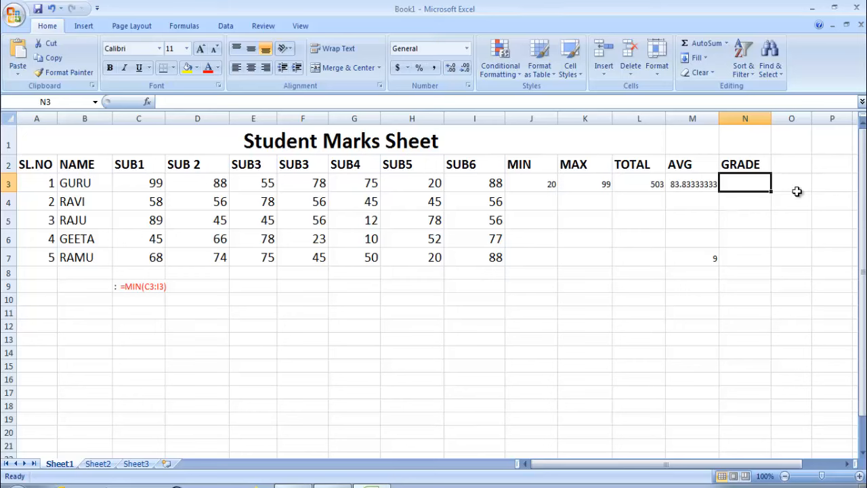
pyautogui.click(534, 188)
pyautogui.click(534, 199)
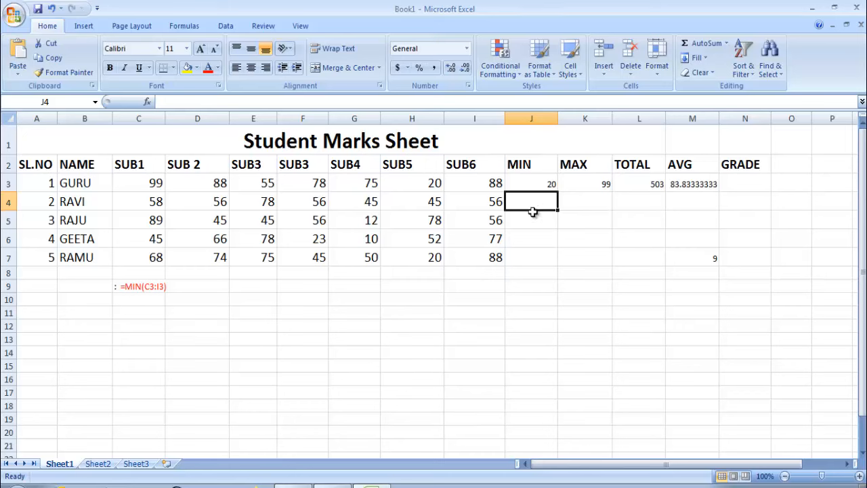
pyautogui.write('=MIN')
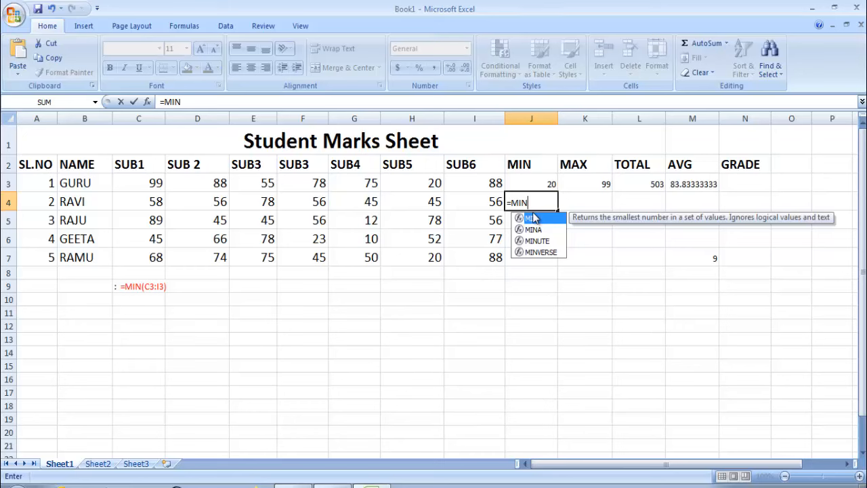
pyautogui.doubleClick(533, 218)
pyautogui.click(155, 201)
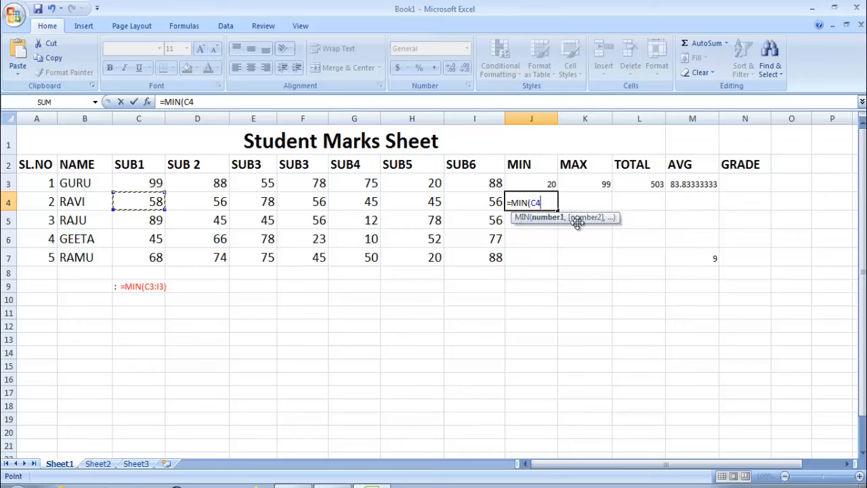
pyautogui.press('F8')
pyautogui.click(495, 202)
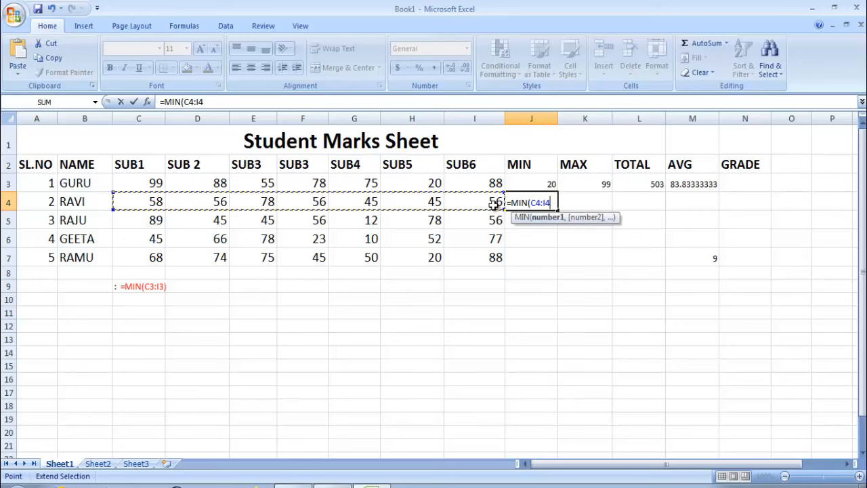
pyautogui.press('Return')
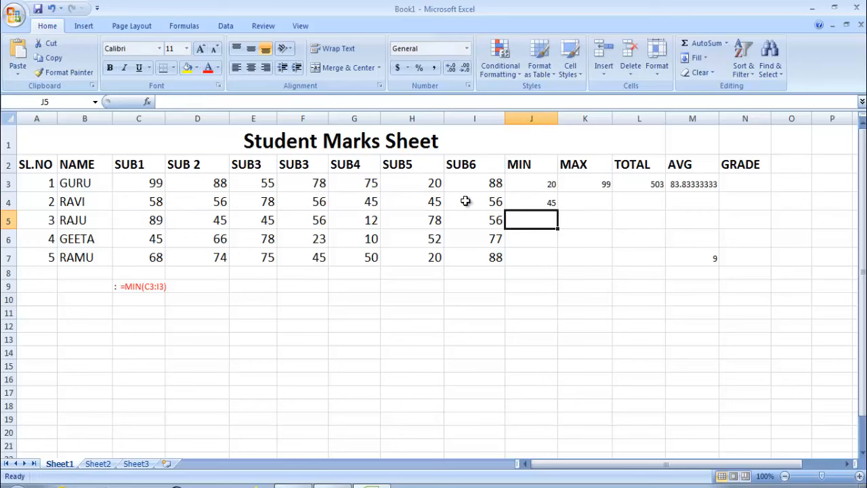
# Calculate the second student's highest mark in cell K4 with the formula =MAX(C4:I4)
pyautogui.click(585, 202)
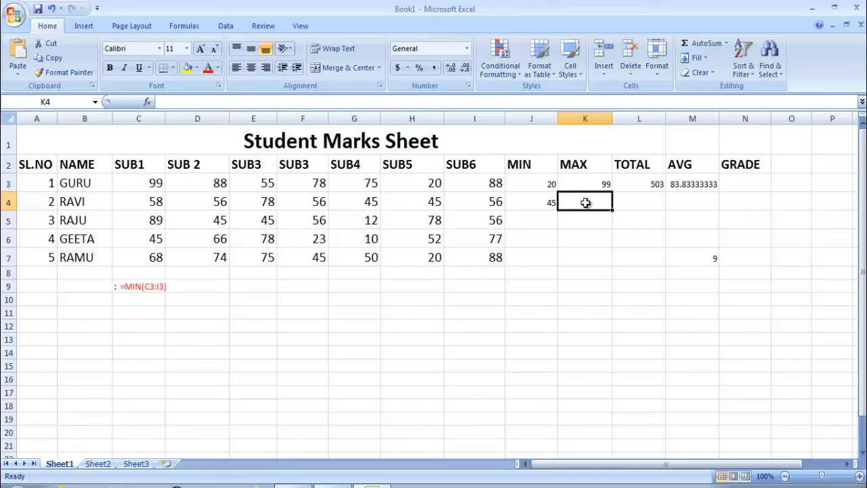
pyautogui.write('=')
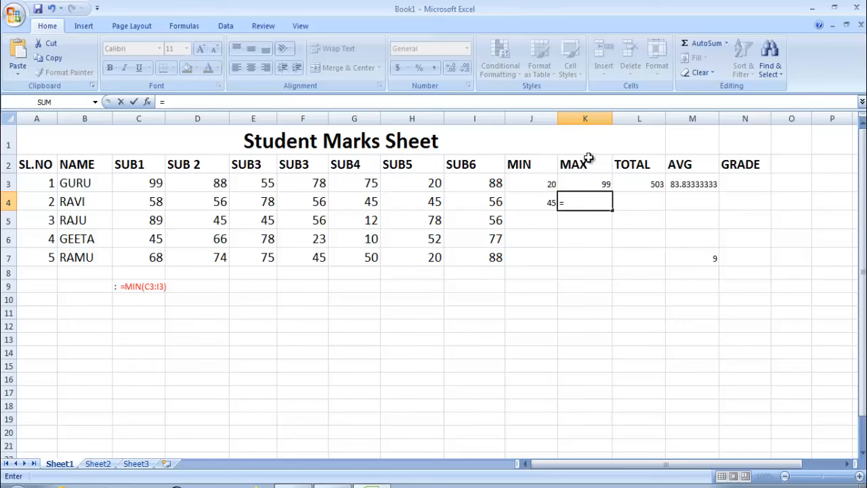
pyautogui.write('MAX')
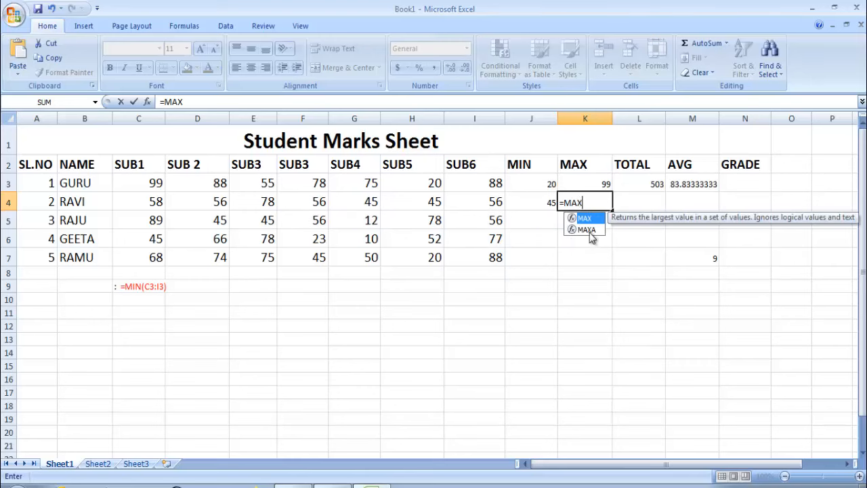
pyautogui.click(594, 204)
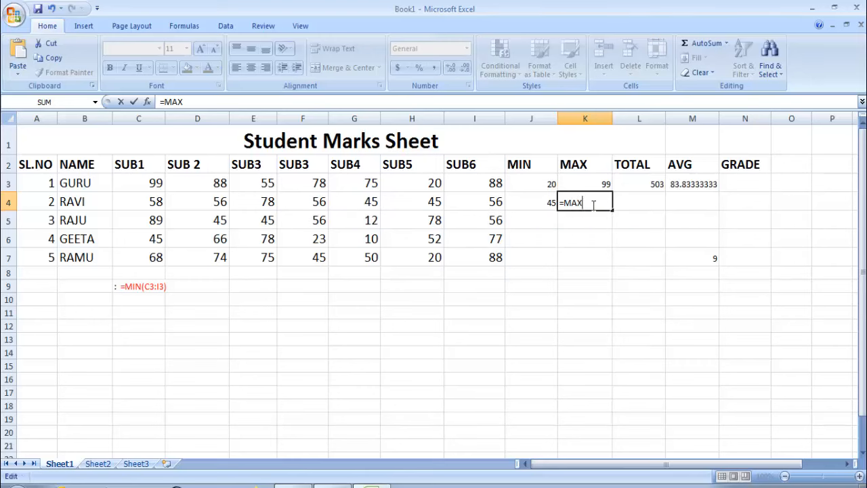
pyautogui.write('(')
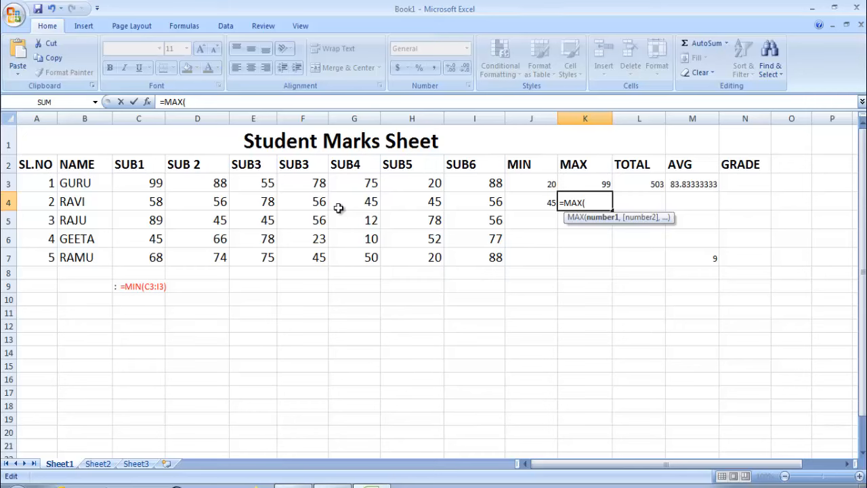
pyautogui.click(152, 202)
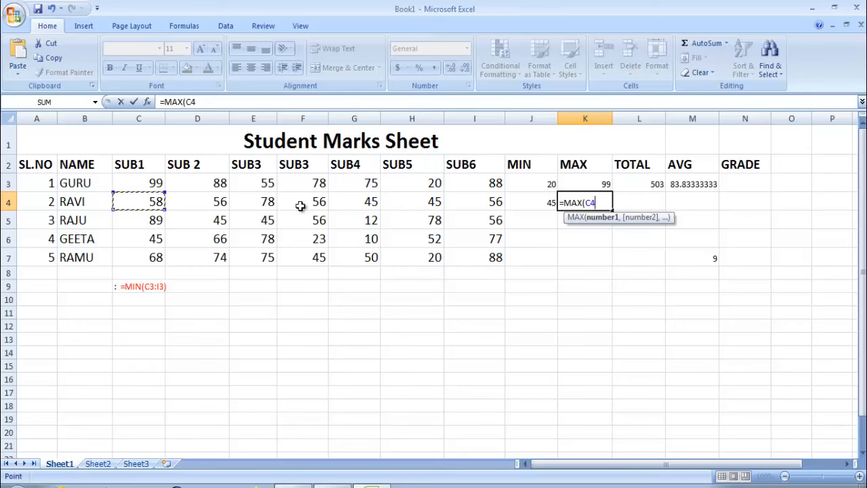
pyautogui.press('F8')
pyautogui.click(493, 202)
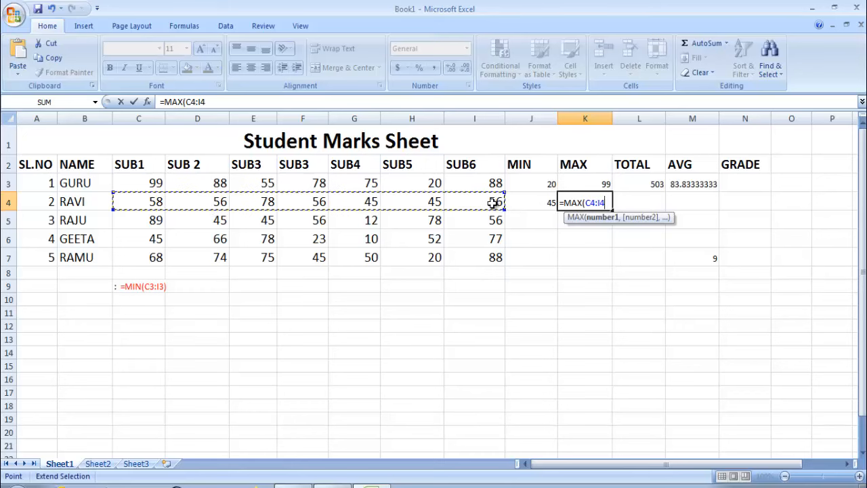
pyautogui.press('Return')
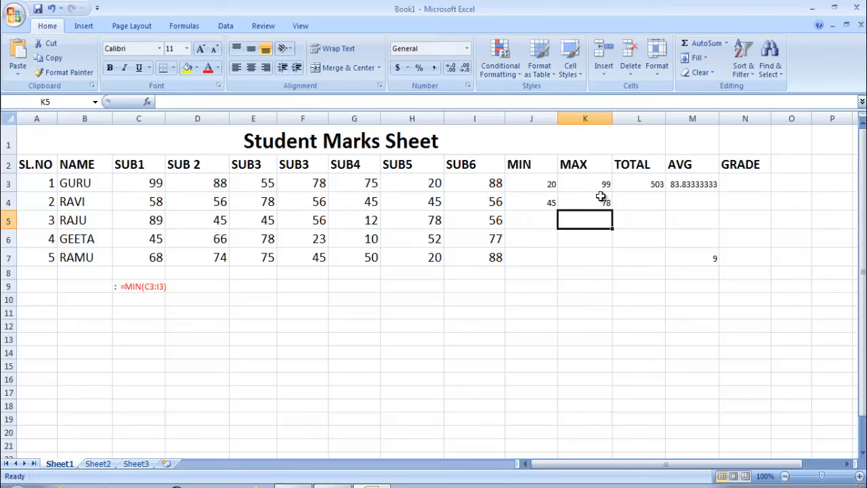
# Begin the second student's total in cell L4 with a SUM formula whose range starts at C4
pyautogui.click(637, 198)
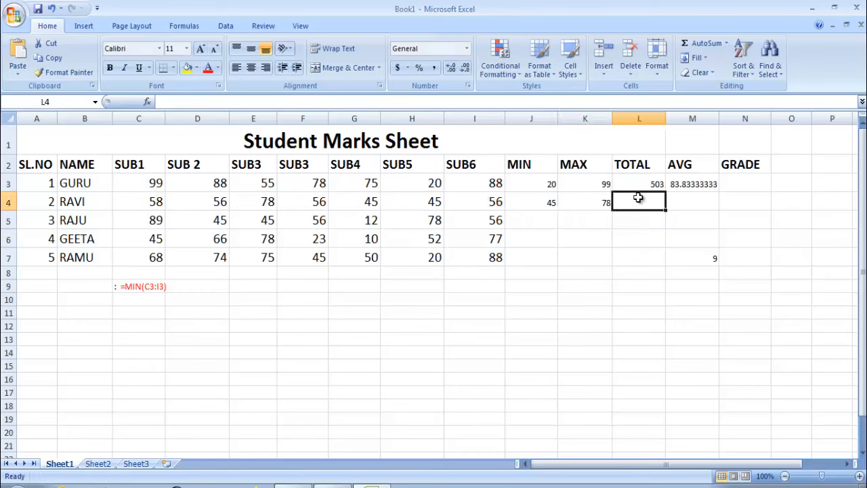
pyautogui.write('=TA')
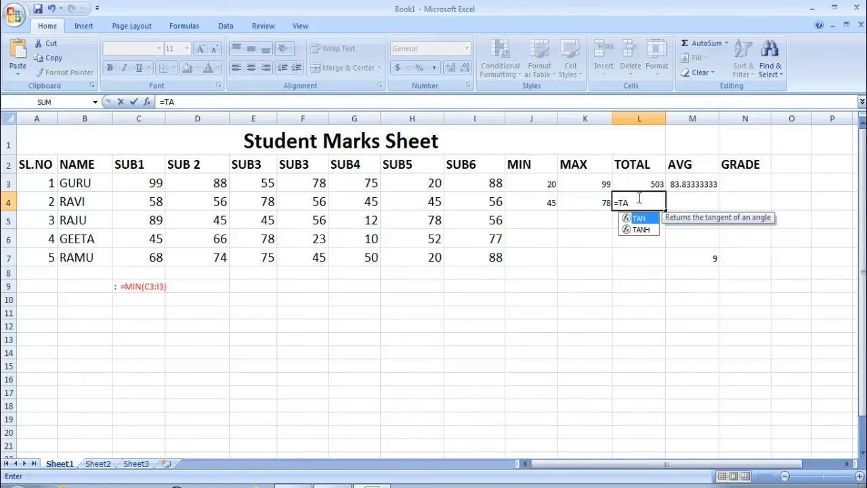
pyautogui.press('BackSpace')
pyautogui.press('BackSpace')
pyautogui.write('S')
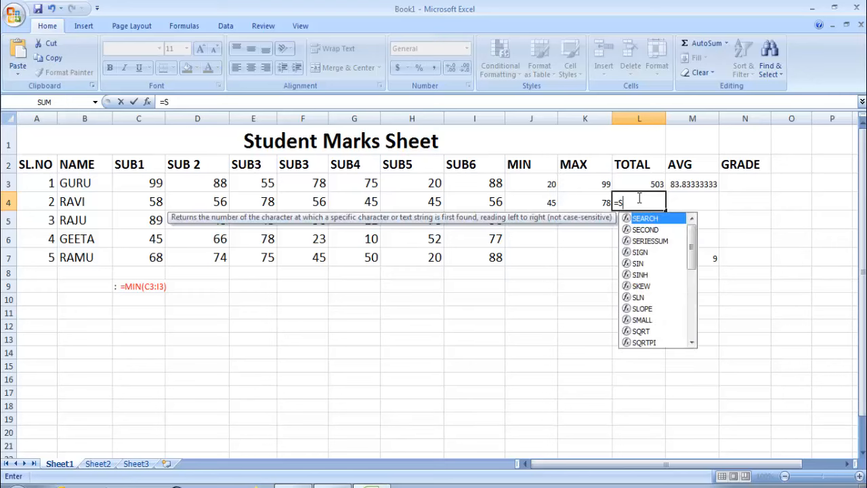
pyautogui.write('UM(')
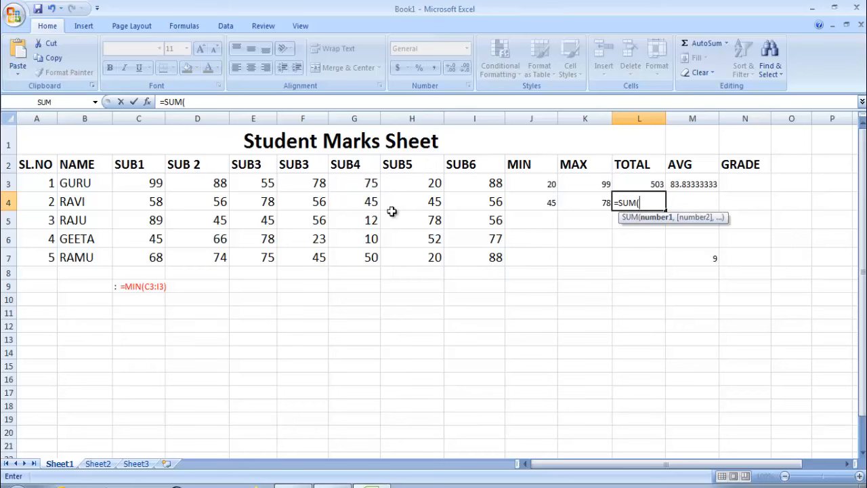
pyautogui.moveTo(152, 218); pyautogui.dragTo(196, 224)
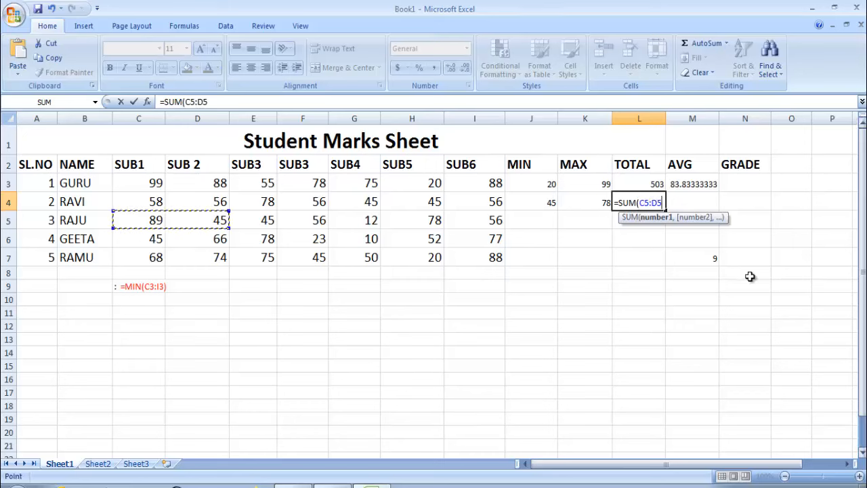
pyautogui.click(143, 204)
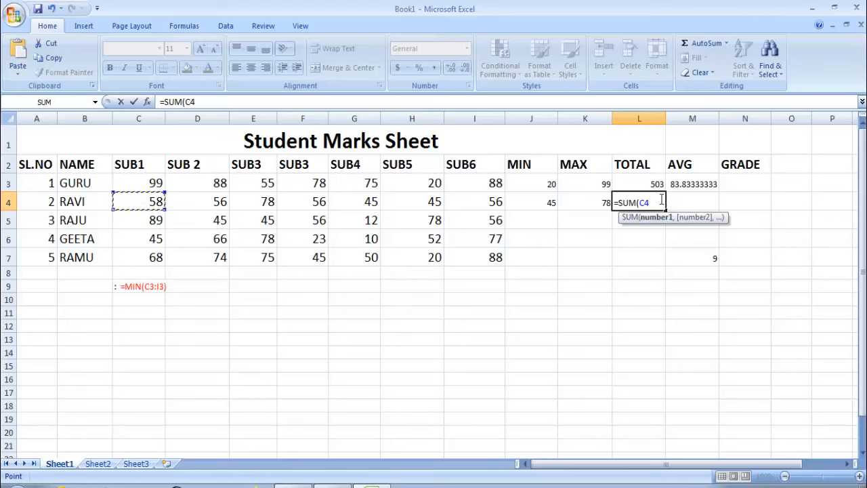
pyautogui.press('F8')
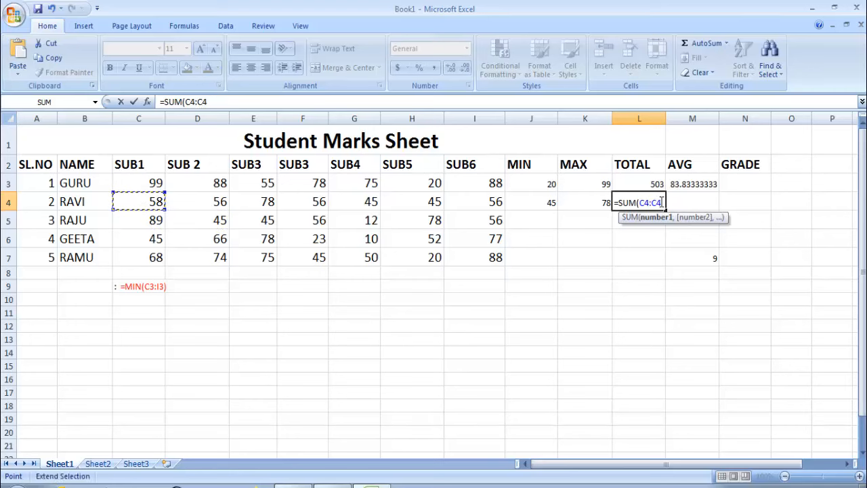
# Complete the SUM formula in cell L4 so it totals the marks in C4:I4
pyautogui.click(490, 203)
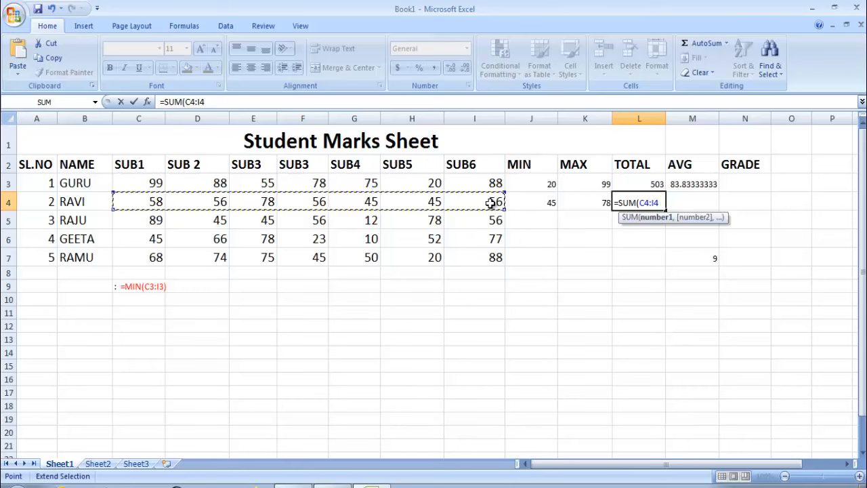
pyautogui.press('Return')
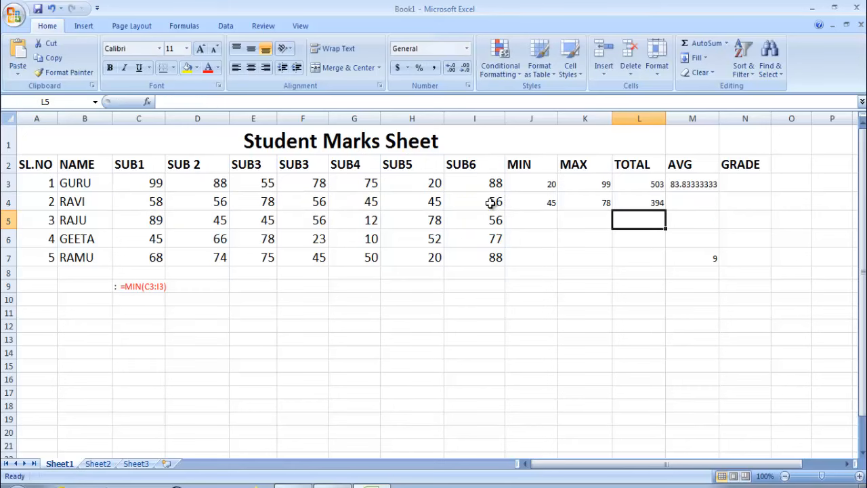
# Clear the stray value from cell M7 in the AVG column
pyautogui.click(681, 204)
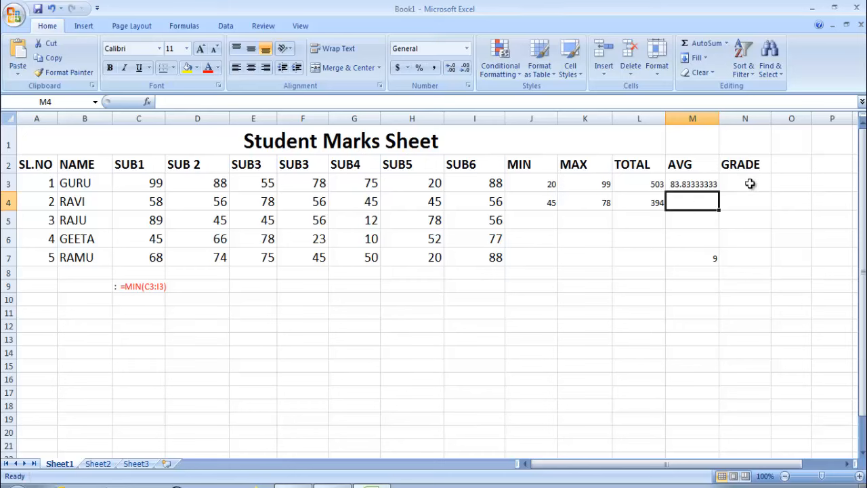
pyautogui.click(706, 258)
pyautogui.doubleClick(705, 258)
pyautogui.moveTo(706, 258); pyautogui.dragTo(734, 259)
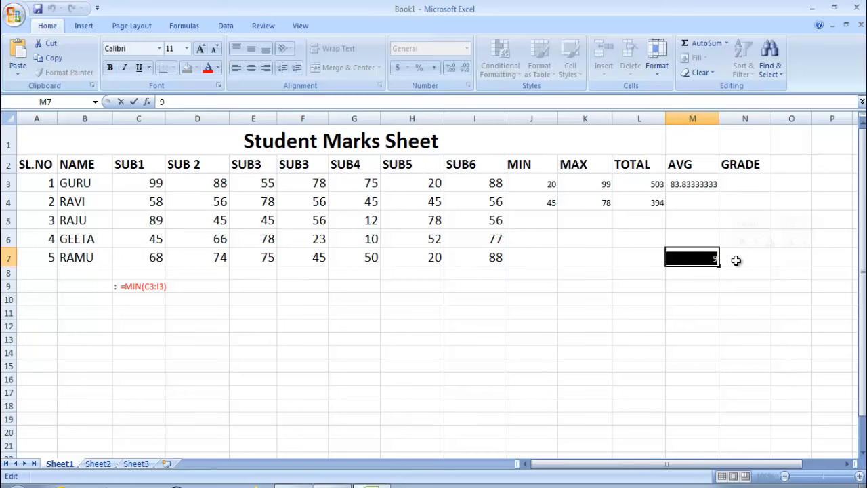
pyautogui.press('BackSpace')
# Enter an average formula in cell M4 dividing L4 by 6, accepting the proposed correction to AVERAGE
pyautogui.doubleClick(687, 202)
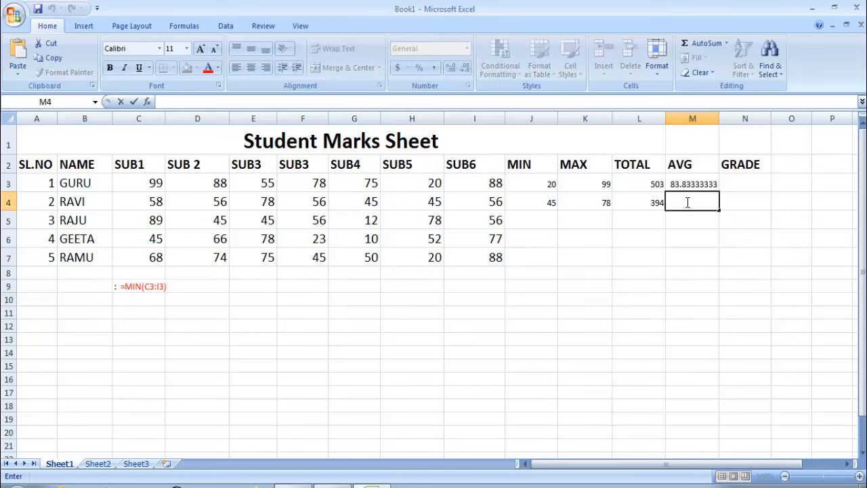
pyautogui.write('=AVG')
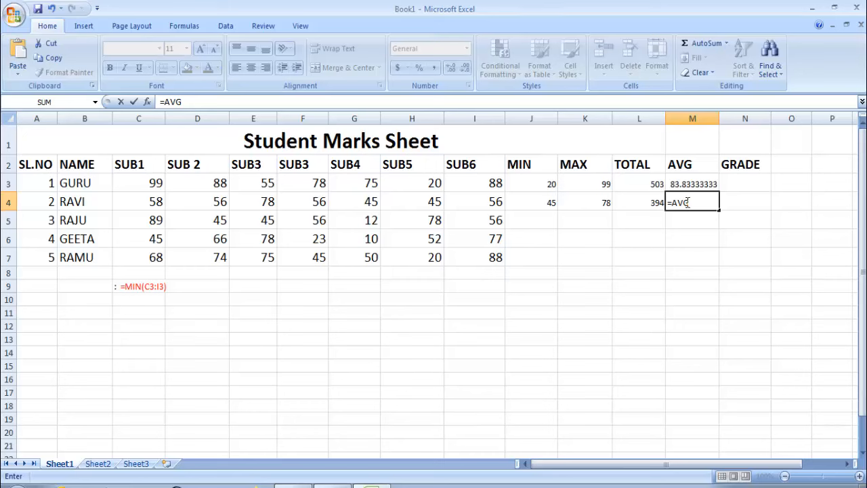
pyautogui.write('((')
pyautogui.press('BackSpace')
pyautogui.click(649, 204)
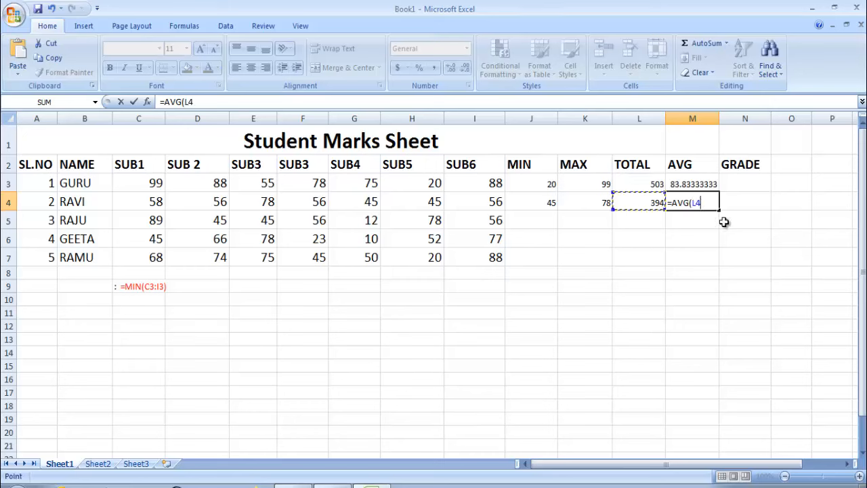
pyautogui.write('/6')
pyautogui.press('Return')
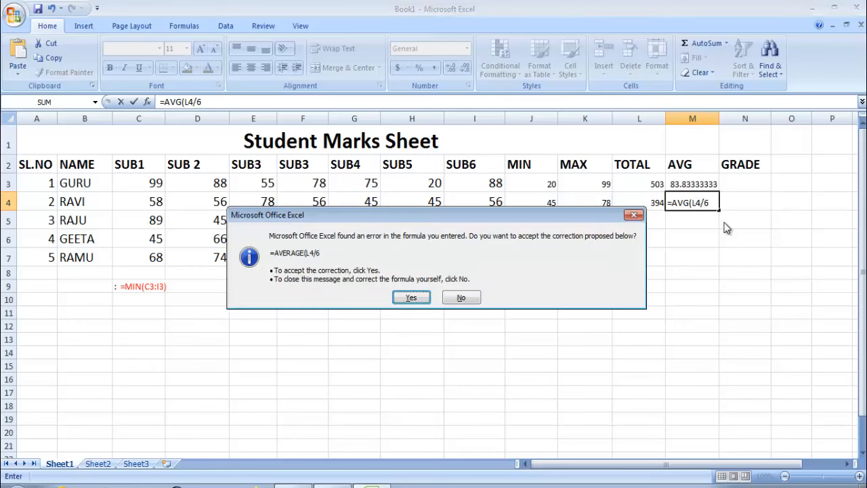
pyautogui.click(411, 297)
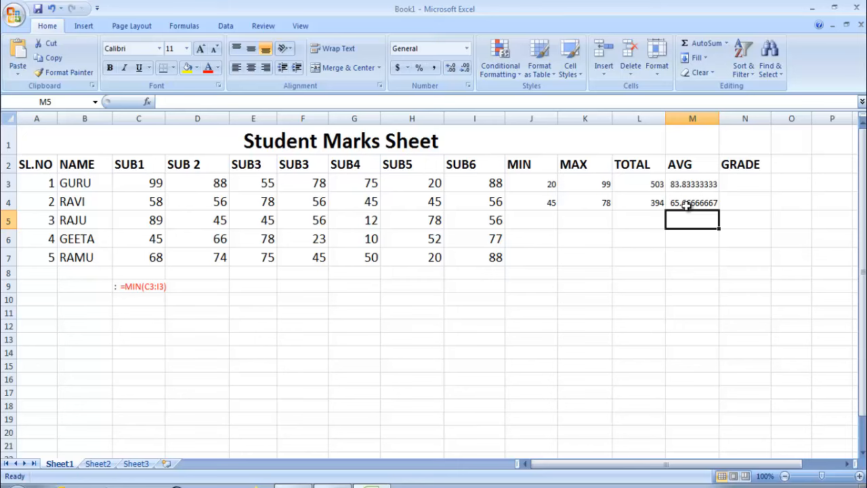
# Enter a MIN formula in cell J5 for the lowest mark in the range C5:I5
pyautogui.click(544, 218)
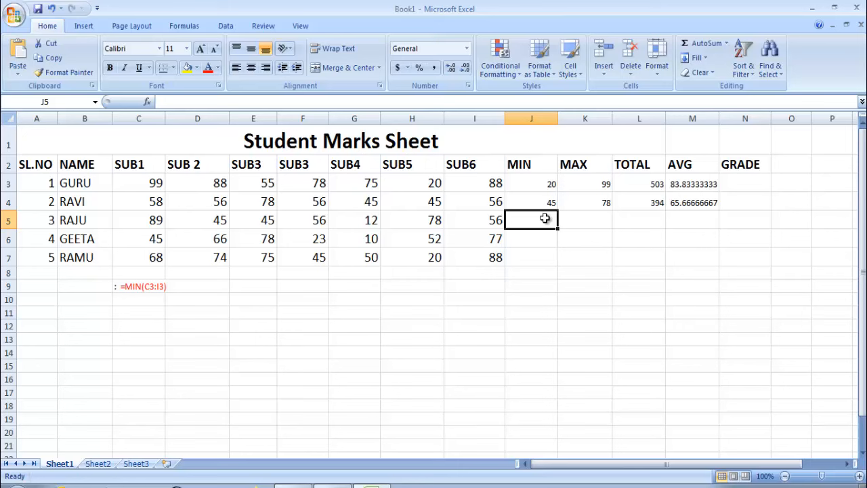
pyautogui.write('=')
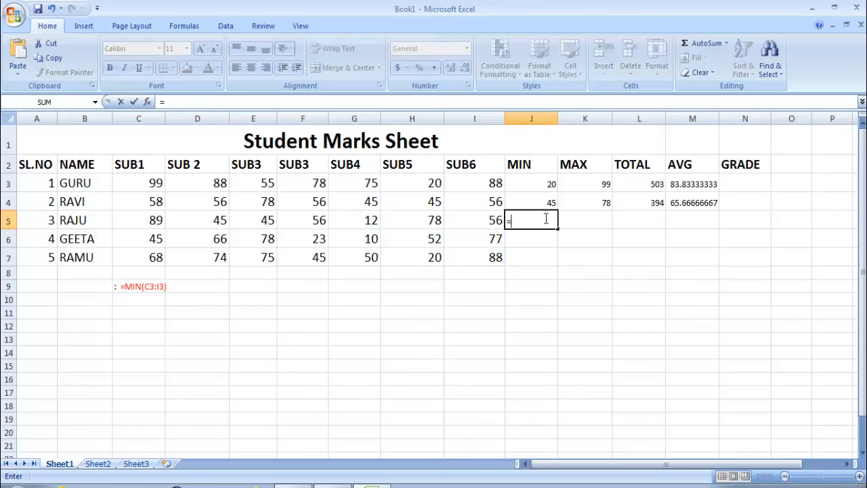
pyautogui.write('M')
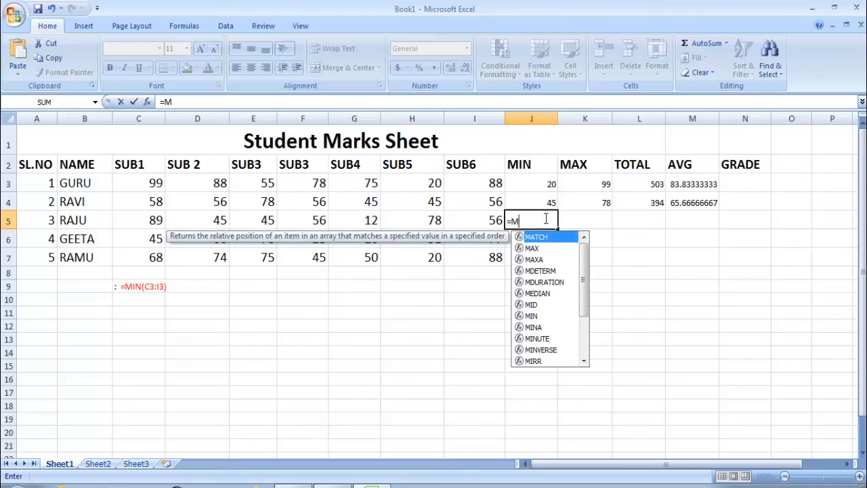
pyautogui.write('I')
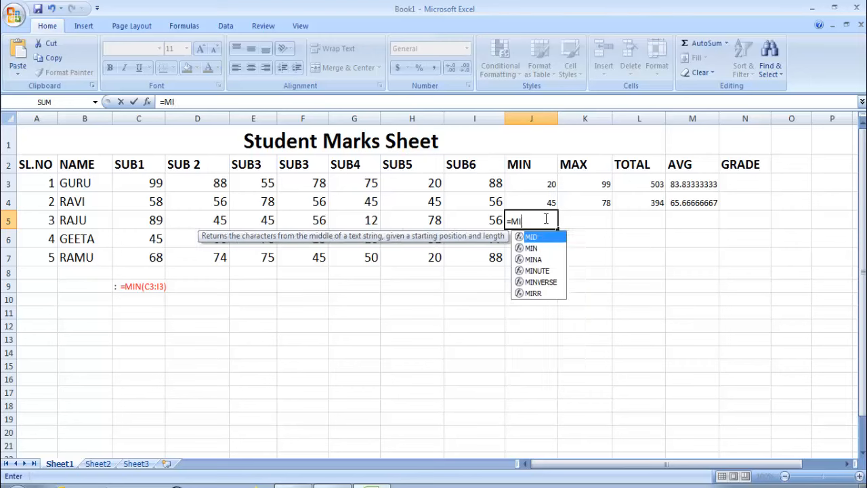
pyautogui.write('N')
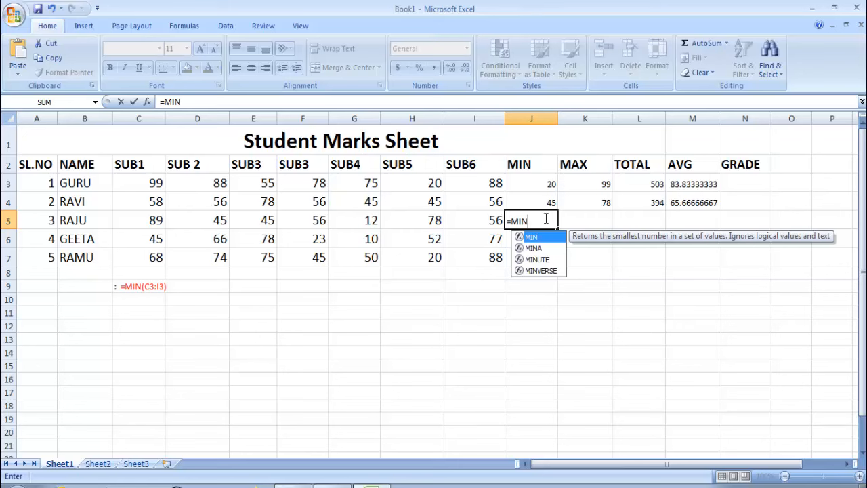
pyautogui.write('(')
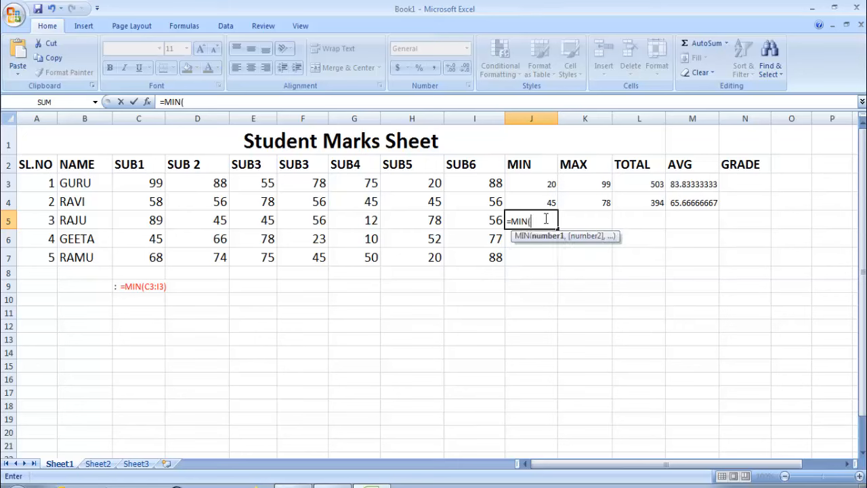
pyautogui.click(154, 225)
pyautogui.press('F8')
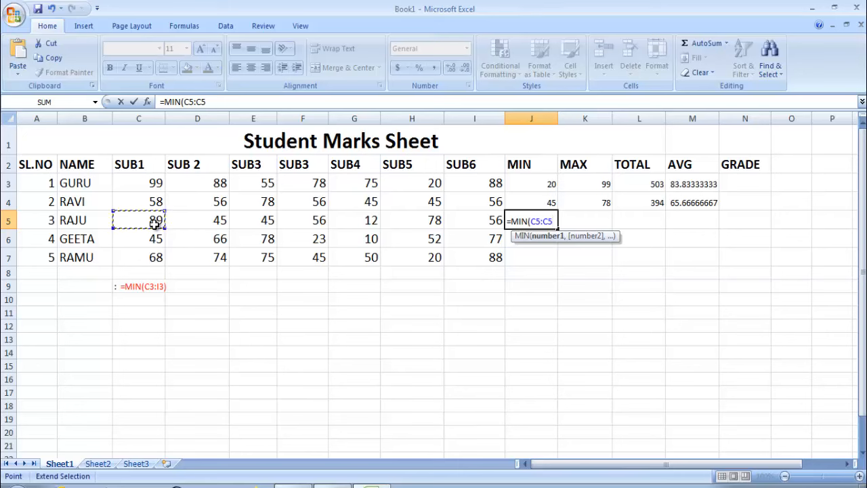
pyautogui.click(484, 218)
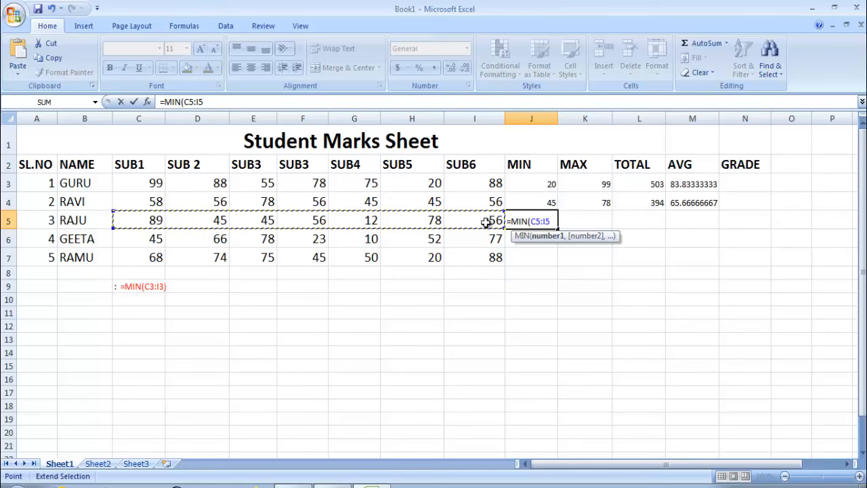
pyautogui.press('Return')
# Enter a MAX formula in cell K5 for the highest mark in the range C5:I5
pyautogui.click(586, 221)
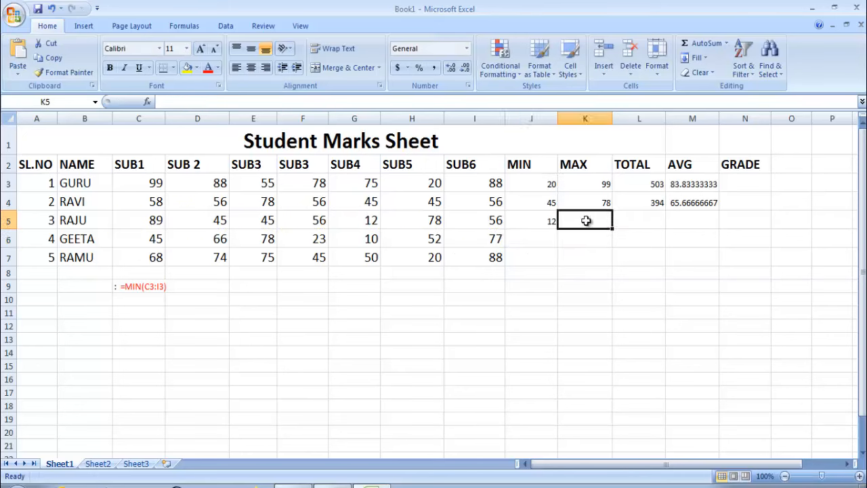
pyautogui.write('=')
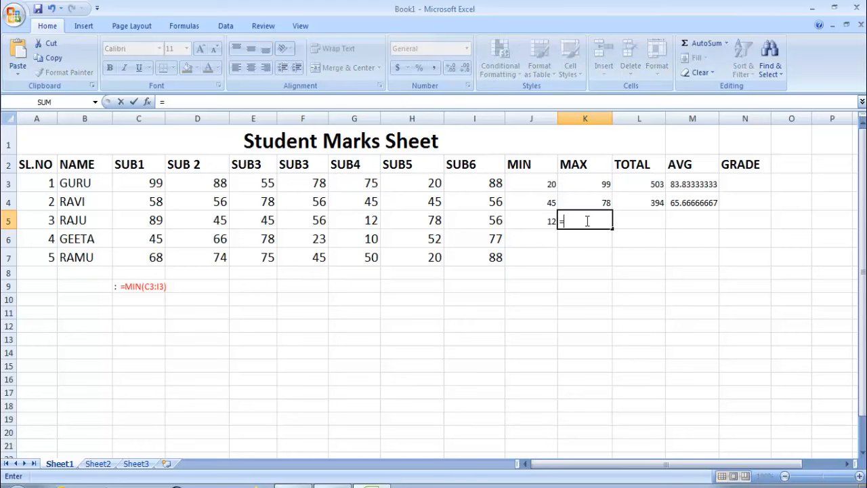
pyautogui.write('MAX')
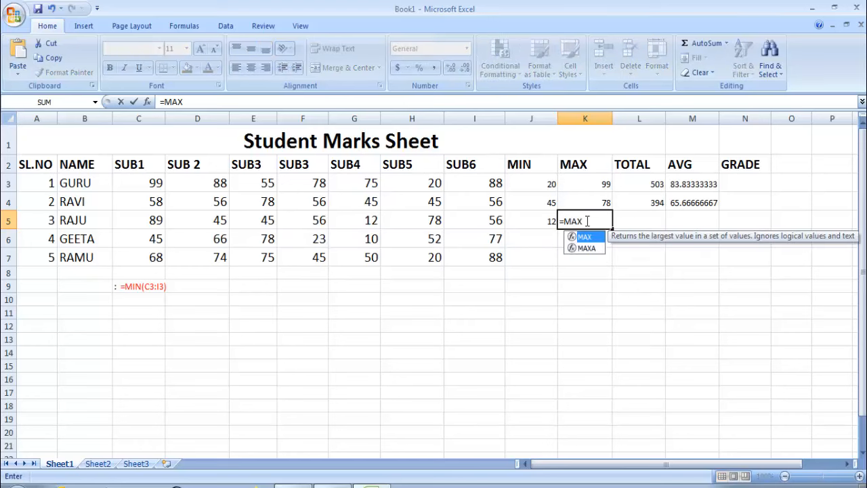
pyautogui.write('(')
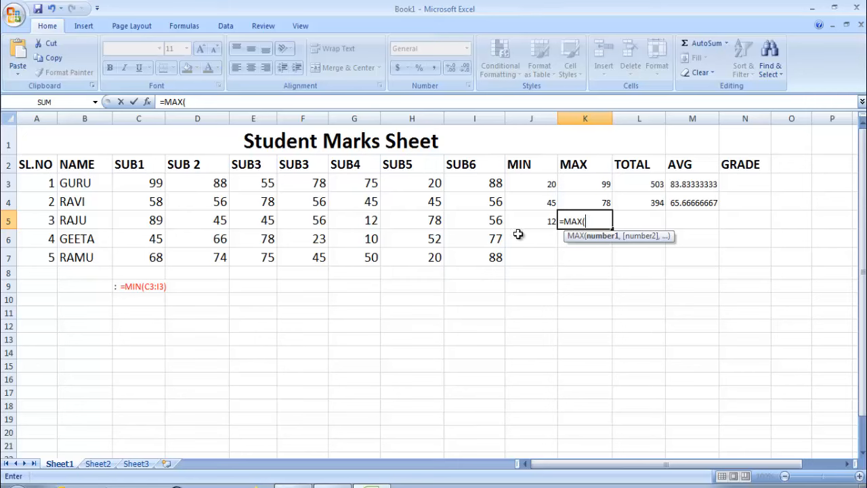
pyautogui.click(155, 221)
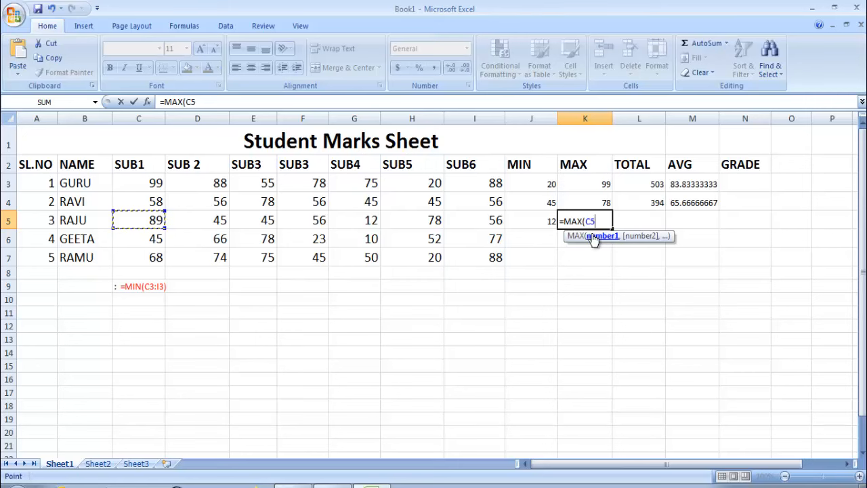
pyautogui.press('F8')
pyautogui.click(499, 220)
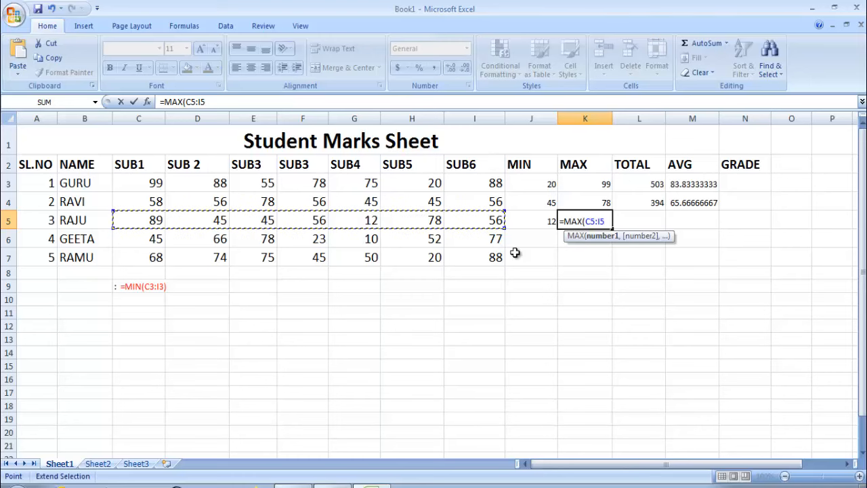
pyautogui.press('Return')
pyautogui.click(600, 222)
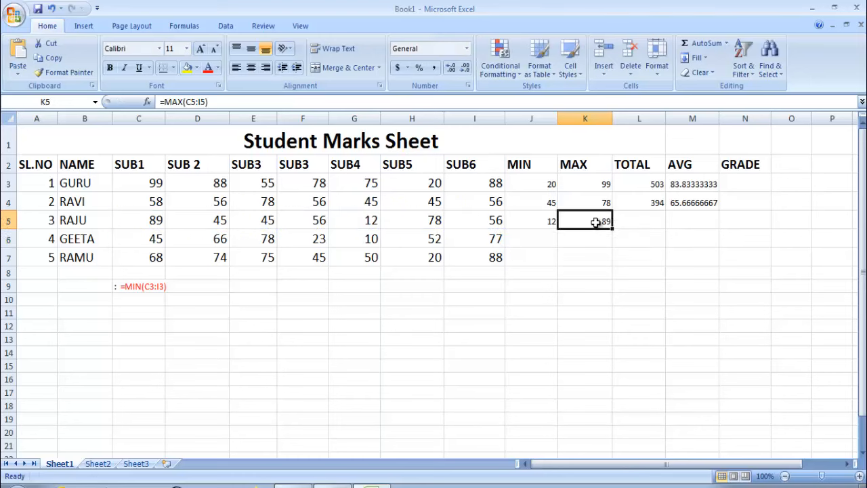
pyautogui.click(648, 221)
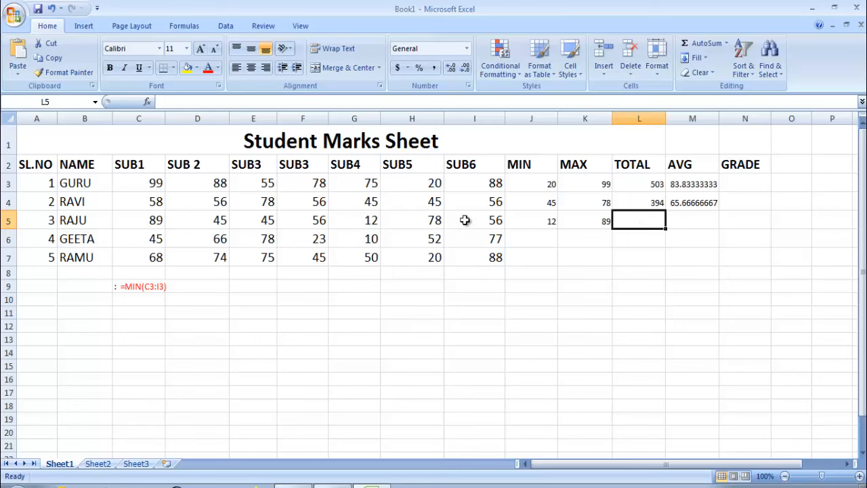
pyautogui.moveTo(495, 219); pyautogui.dragTo(176, 224)
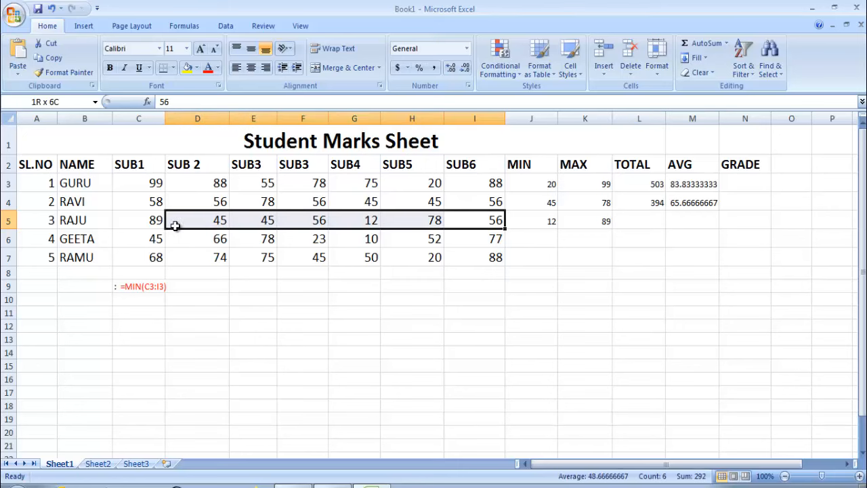
pyautogui.click(637, 222)
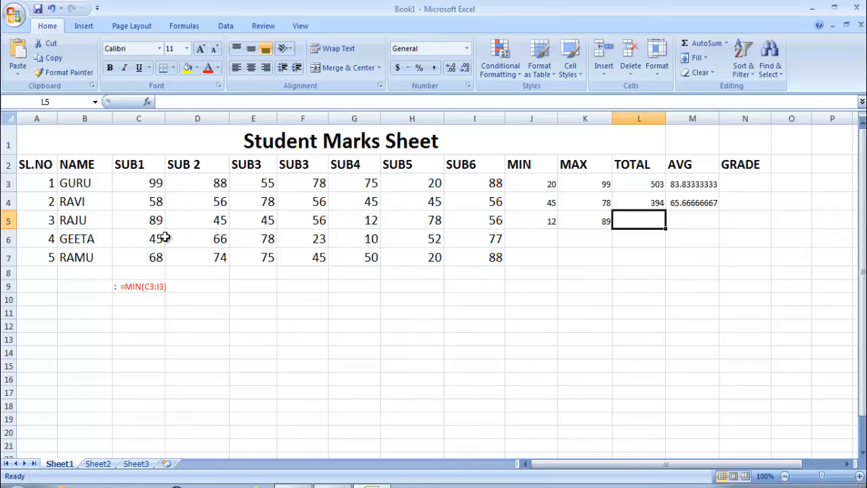
pyautogui.moveTo(157, 220); pyautogui.dragTo(469, 222)
pyautogui.click(519, 244)
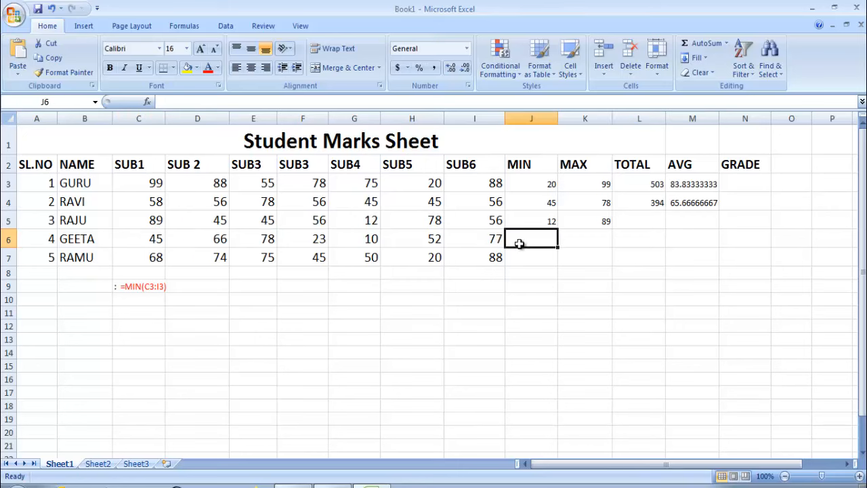
pyautogui.moveTo(151, 226); pyautogui.dragTo(477, 222)
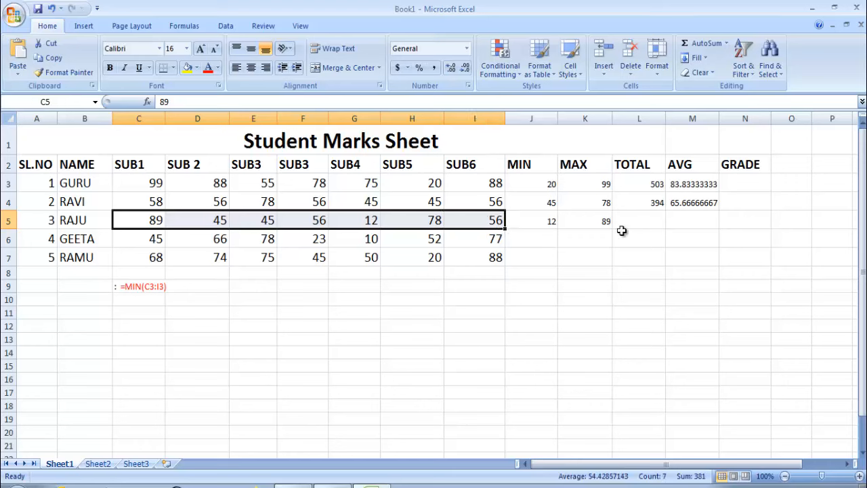
# Enter a SUM formula in cell L5 to total the marks in the range C5:I5
pyautogui.click(630, 227)
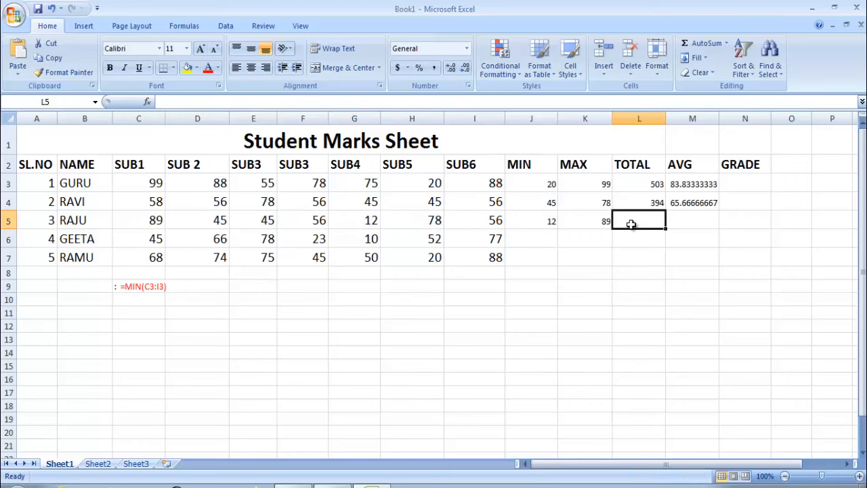
pyautogui.write('=')
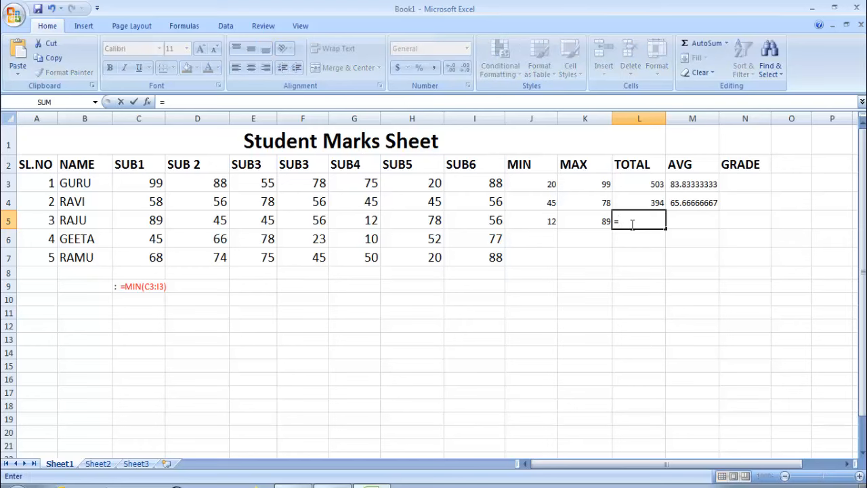
pyautogui.write('SUM')
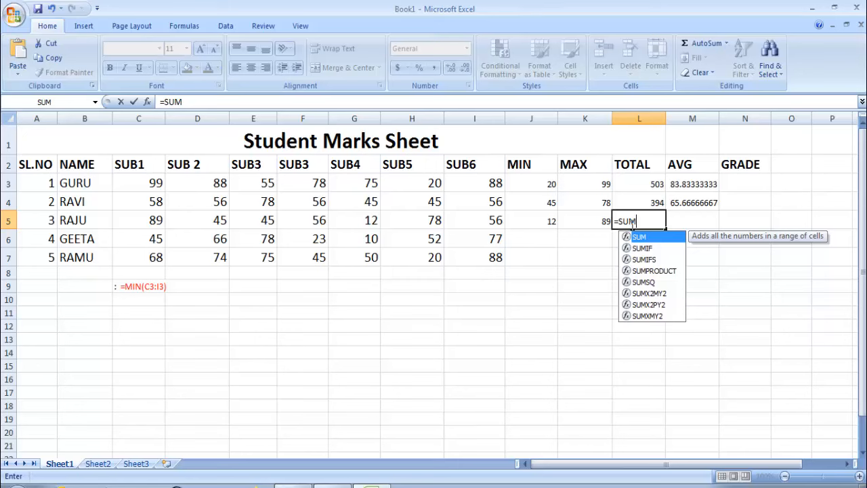
pyautogui.write('(')
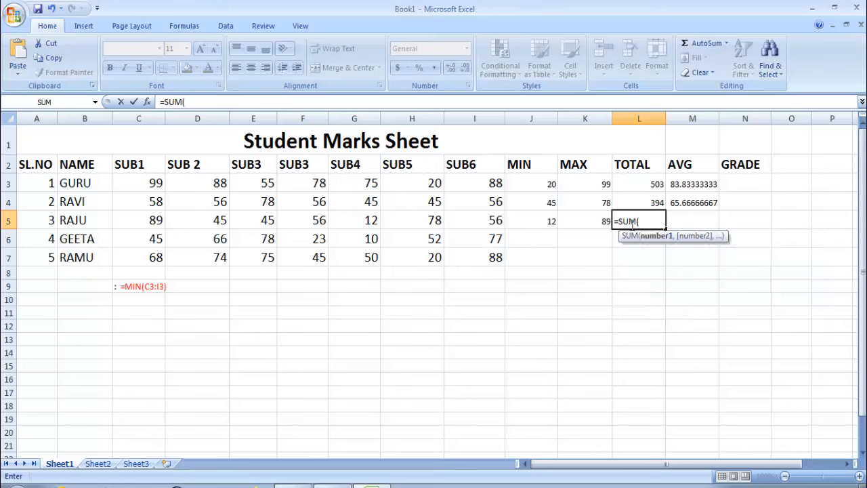
pyautogui.click(157, 220)
pyautogui.press('F8')
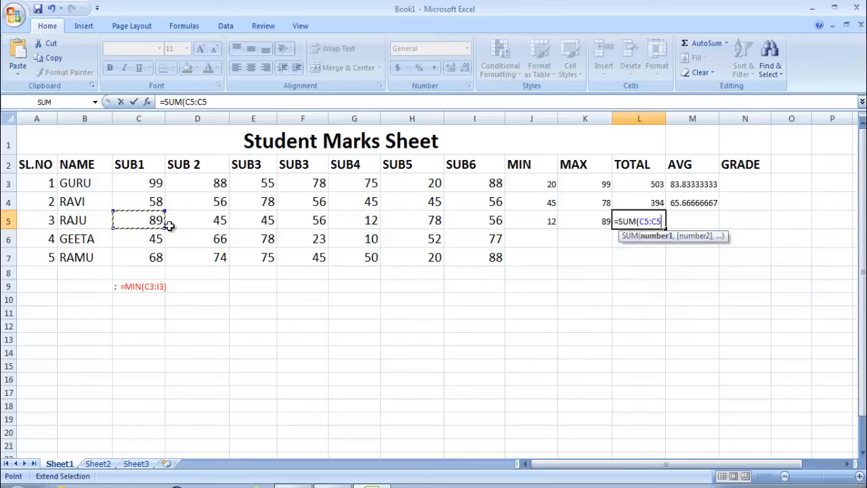
pyautogui.click(498, 222)
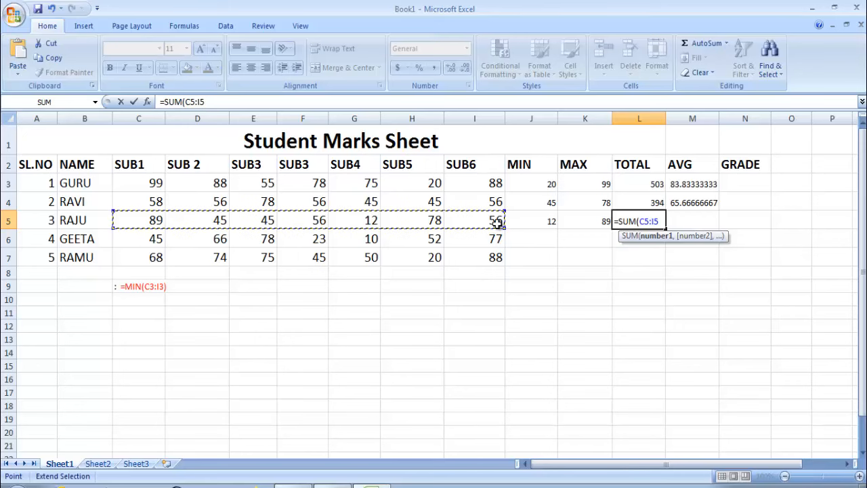
pyautogui.press('Return')
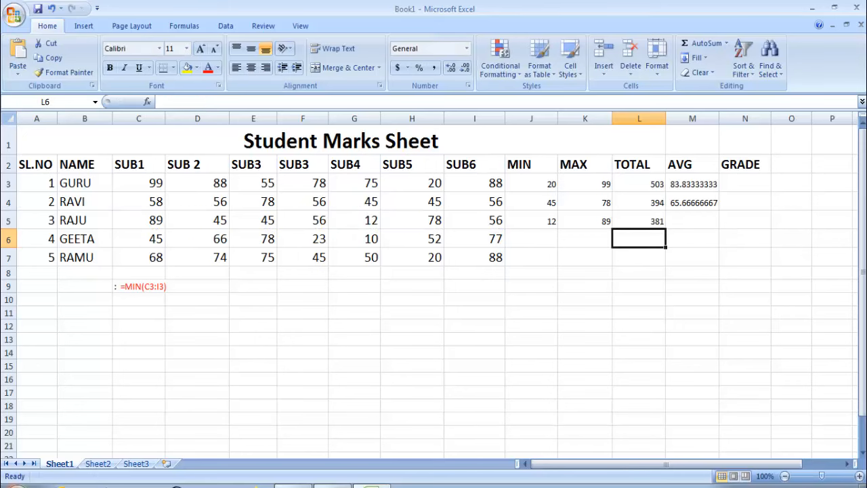
# Enter an average formula in cell M5 dividing L5 by 6, accepting the proposed correction to AVERAGE
pyautogui.click(683, 223)
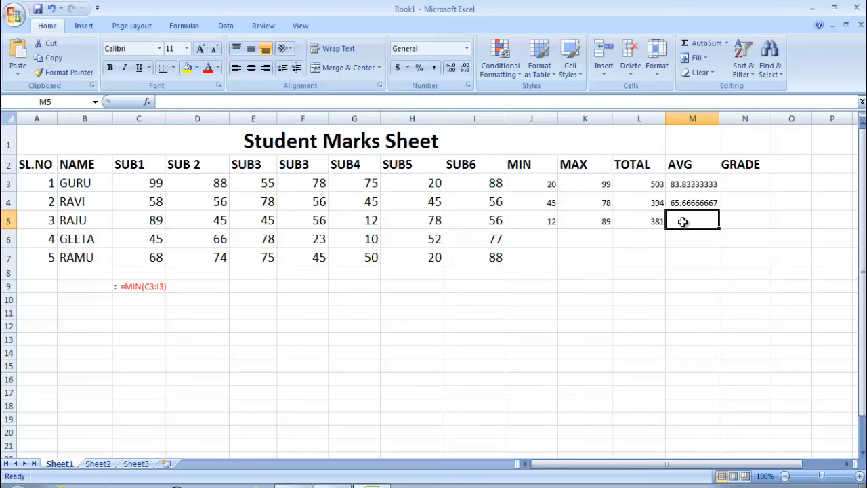
pyautogui.write('=AVG')
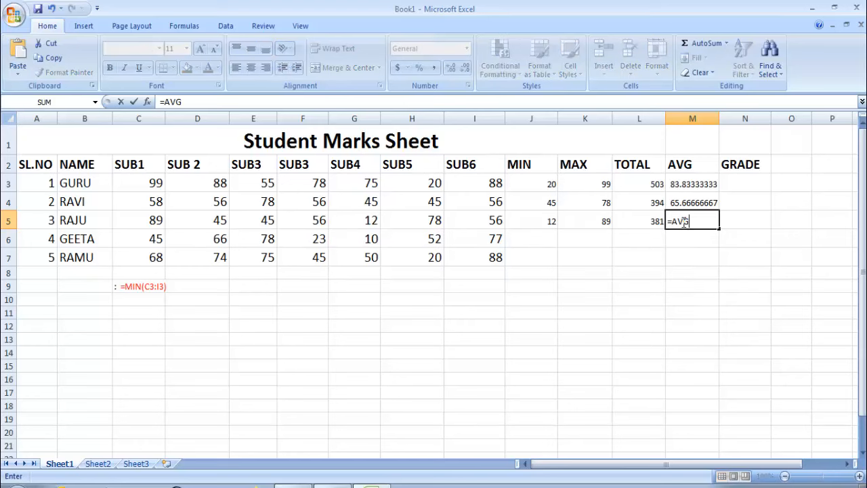
pyautogui.write('(')
pyautogui.click(648, 221)
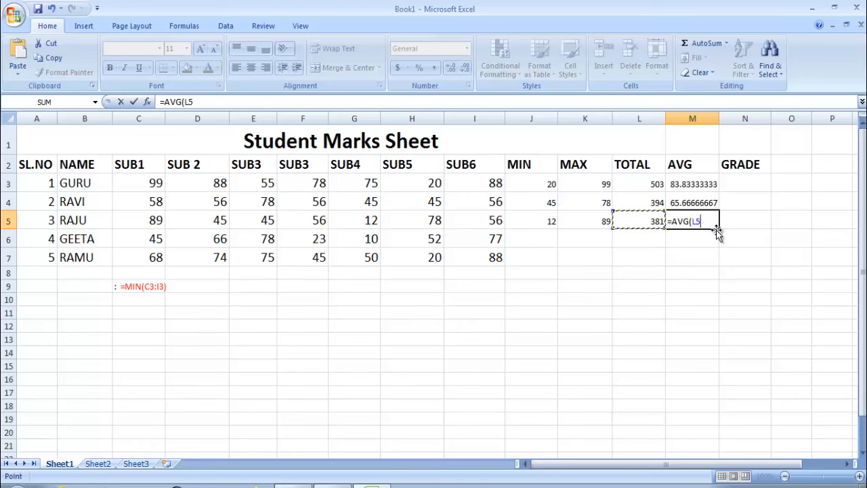
pyautogui.write('/6)')
pyautogui.press('Return')
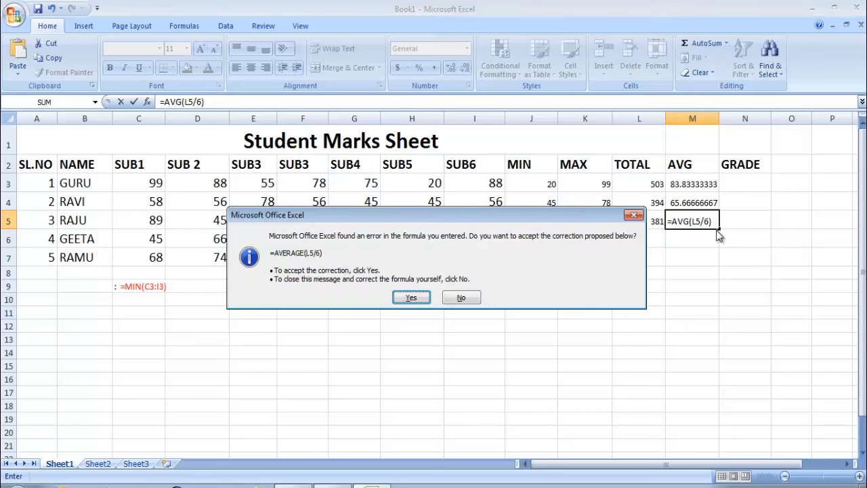
pyautogui.click(411, 297)
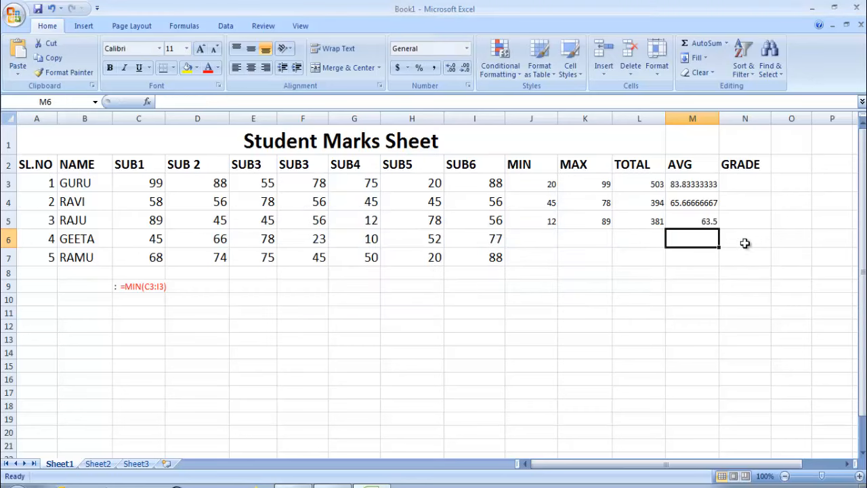
pyautogui.click(697, 222)
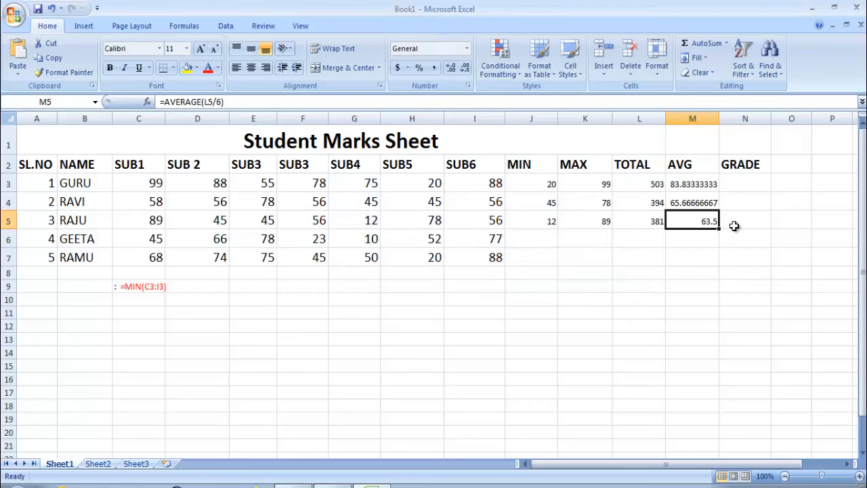
# Fill the MIN formula from J5 and the MAX formula from K5 down to row 7
pyautogui.click(738, 181)
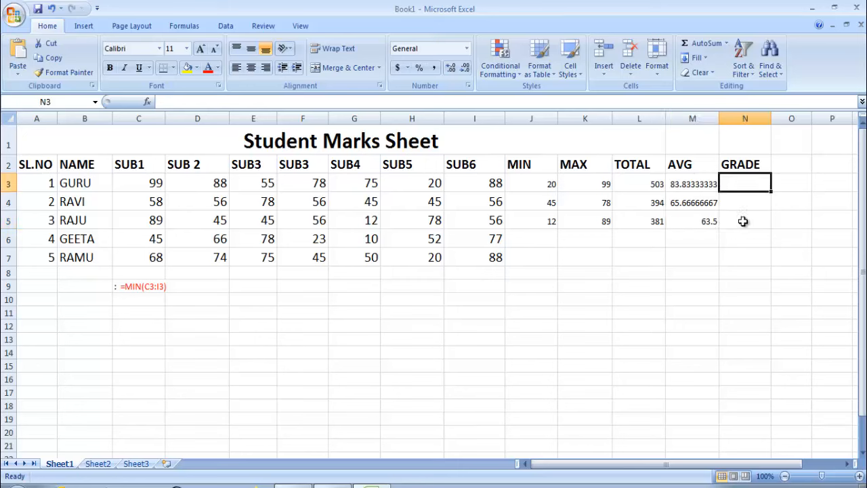
pyautogui.click(652, 233)
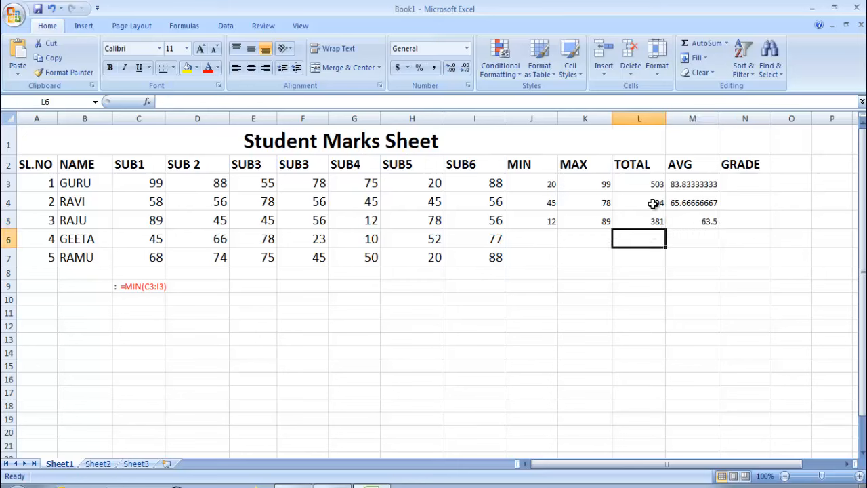
pyautogui.click(547, 240)
pyautogui.click(548, 220)
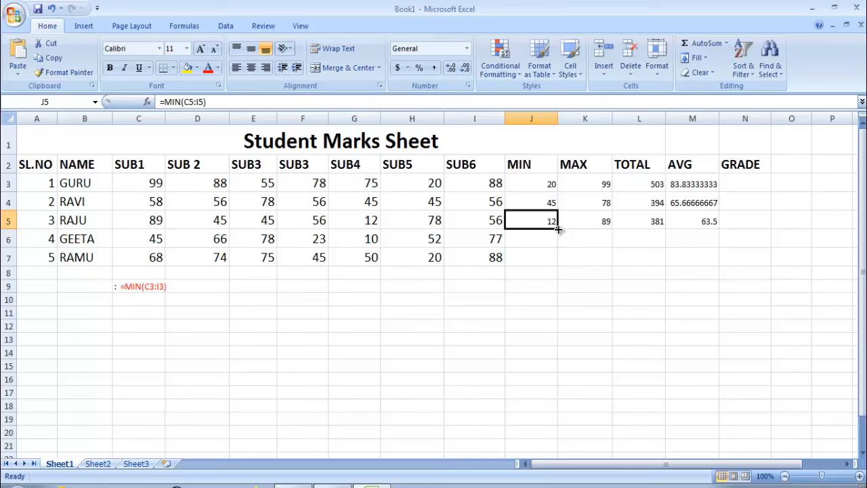
pyautogui.moveTo(557, 229); pyautogui.dragTo(558, 262)
pyautogui.click(609, 229)
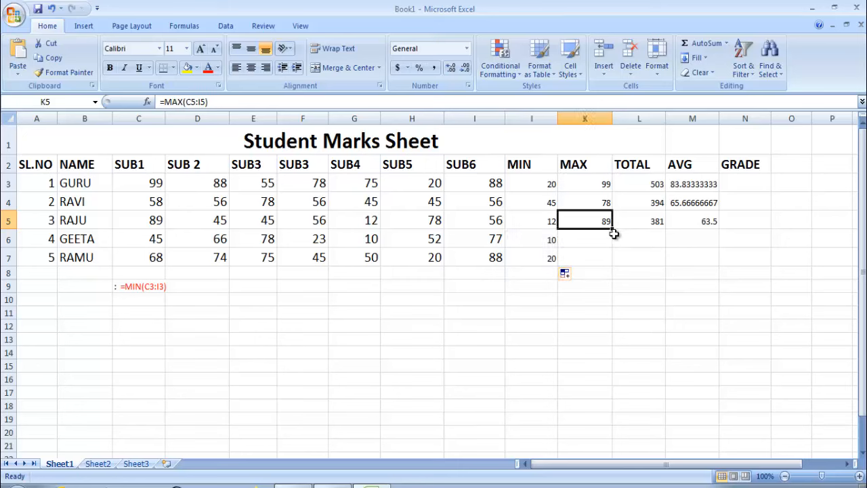
pyautogui.moveTo(612, 229); pyautogui.dragTo(613, 264)
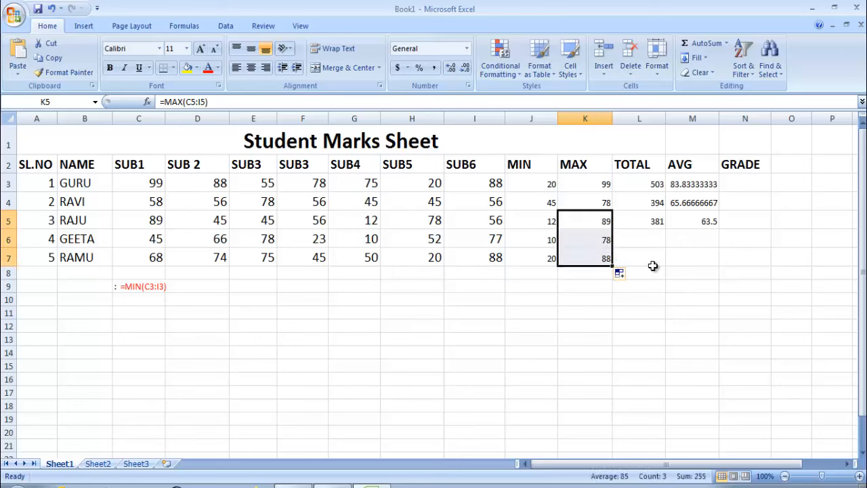
# Fill the TOTAL formula from L5 and the AVG formula from M5 down to row 7
pyautogui.click(663, 226)
pyautogui.moveTo(665, 229); pyautogui.dragTo(666, 265)
pyautogui.click(708, 222)
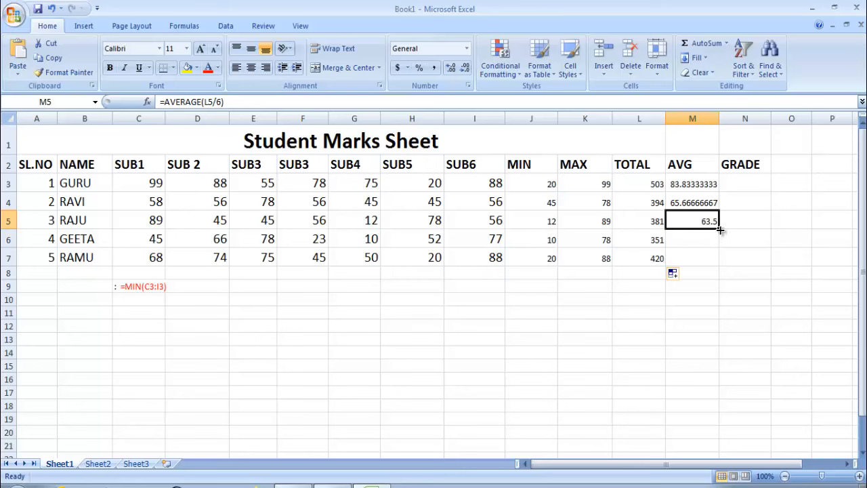
pyautogui.moveTo(720, 229); pyautogui.dragTo(719, 264)
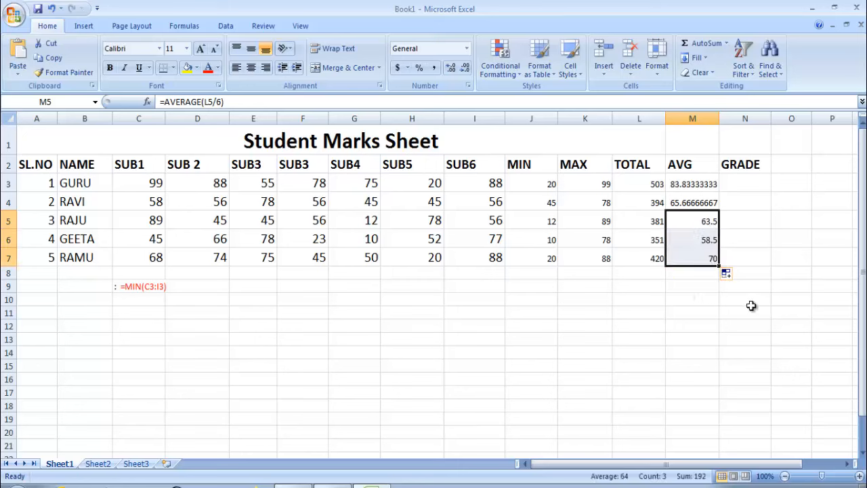
# Start a grade formula in cell N3 with an IF function containing a nested OR test
pyautogui.click(747, 196)
pyautogui.click(743, 185)
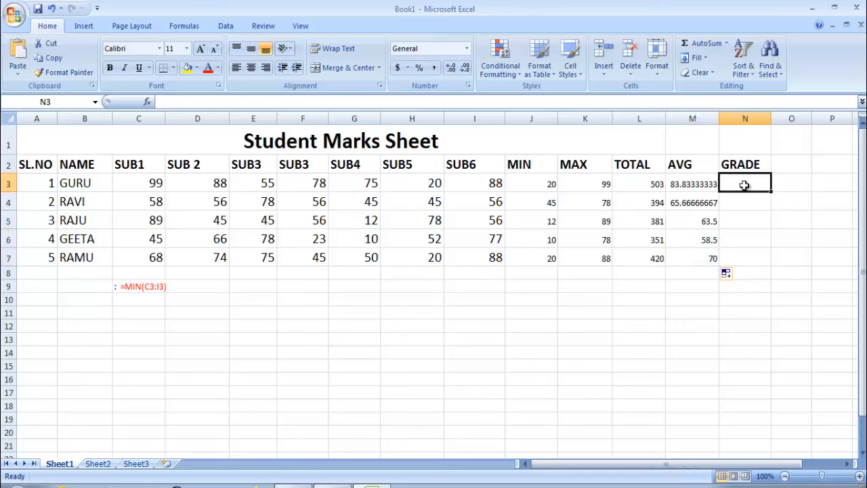
pyautogui.click(758, 216)
pyautogui.click(743, 186)
pyautogui.write('=')
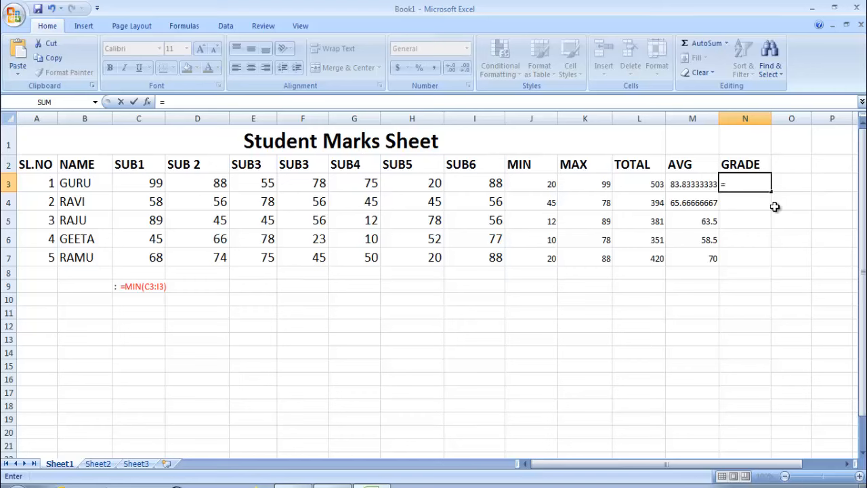
pyautogui.write('IF')
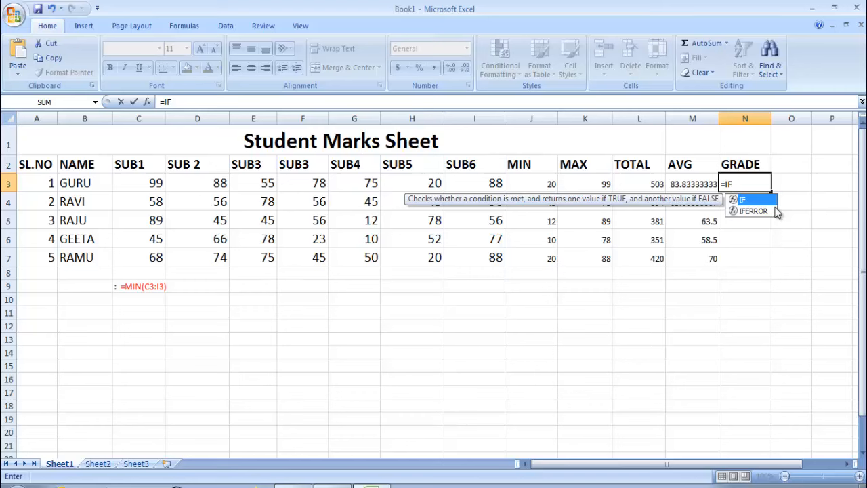
pyautogui.write('(OR')
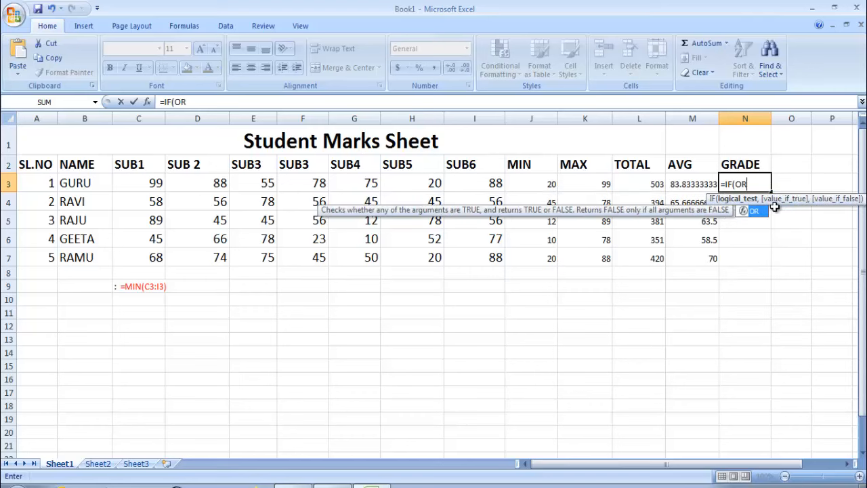
pyautogui.write('(B')
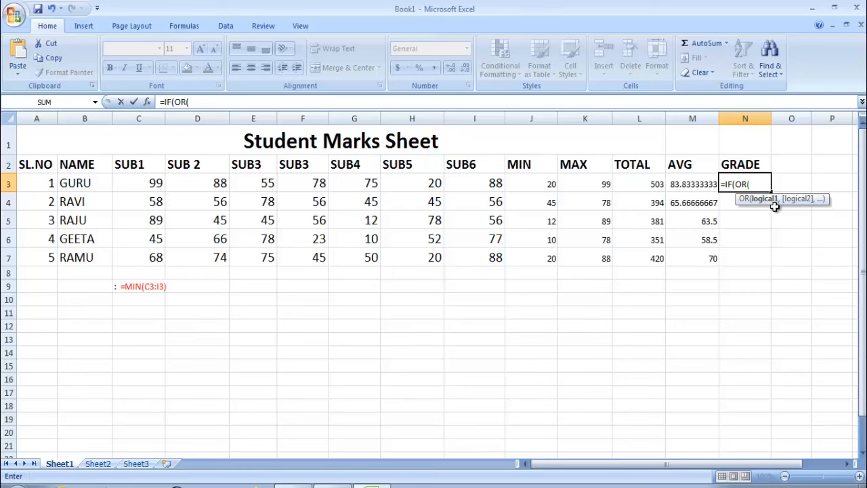
pyautogui.write('B')
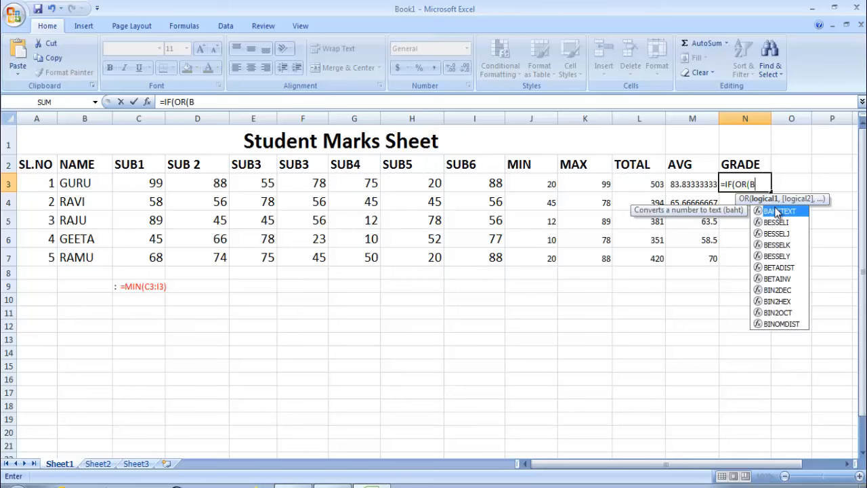
pyautogui.click(140, 182)
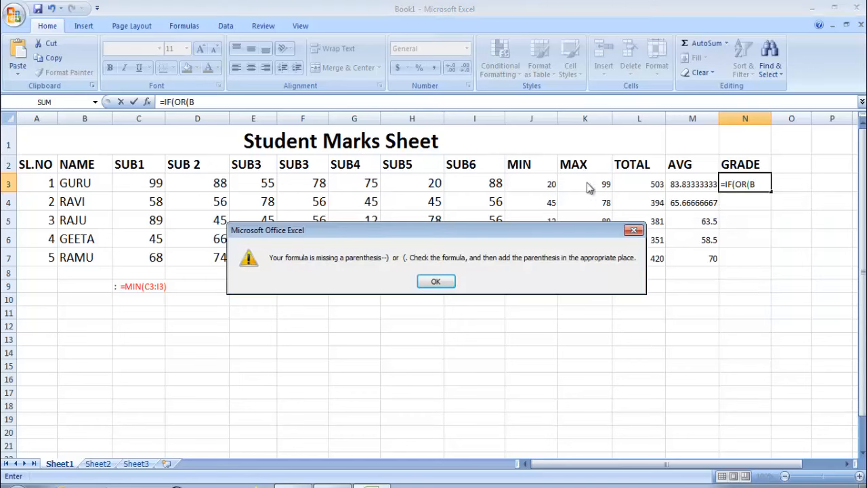
pyautogui.click(633, 230)
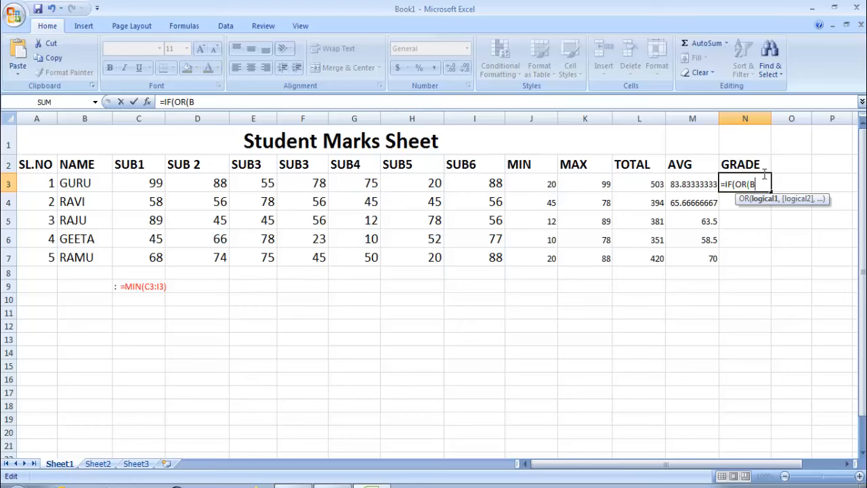
pyautogui.click(155, 183)
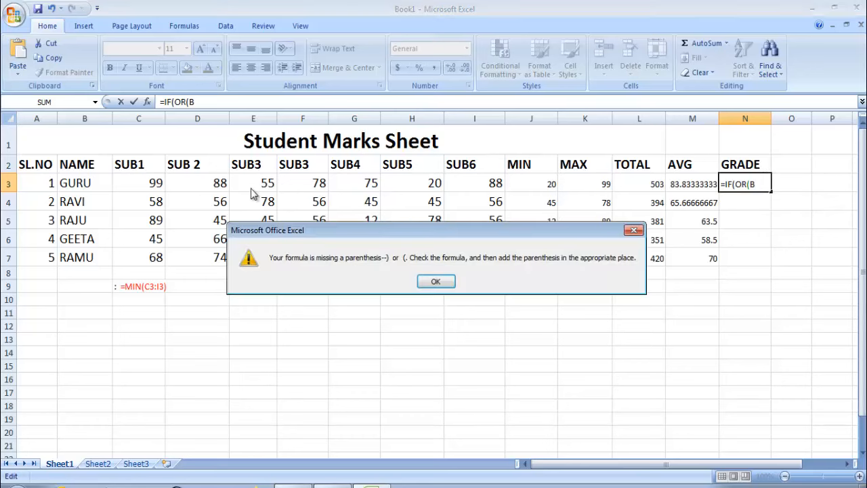
pyautogui.click(633, 230)
pyautogui.press('BackSpace')
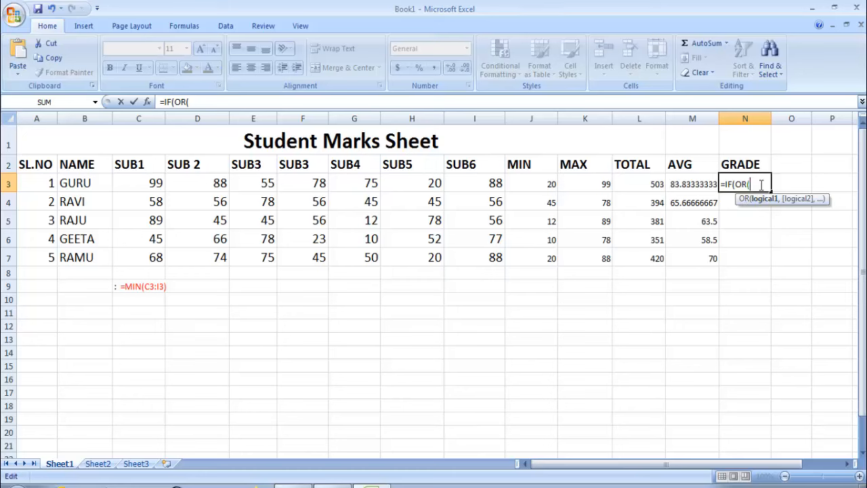
# Add the conditions C3<35, D3<35, E3<35 and F3<35 to the OR test in the N3 grade formula
pyautogui.write('C3')
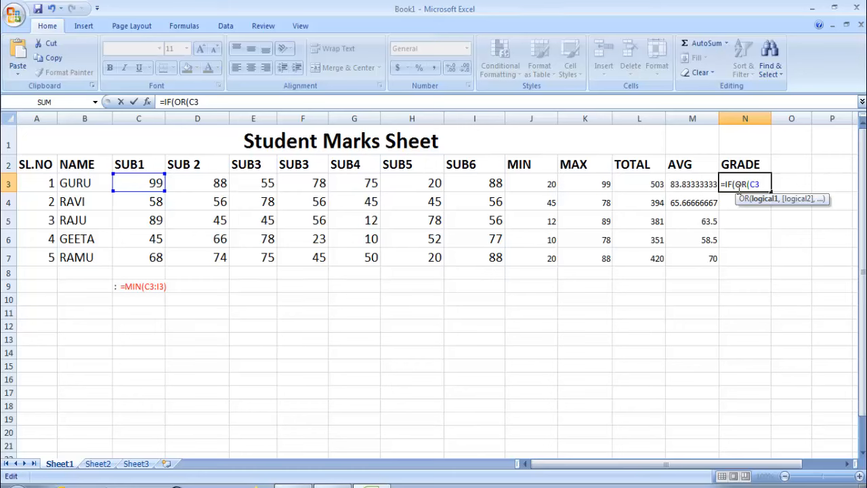
pyautogui.write('<35,')
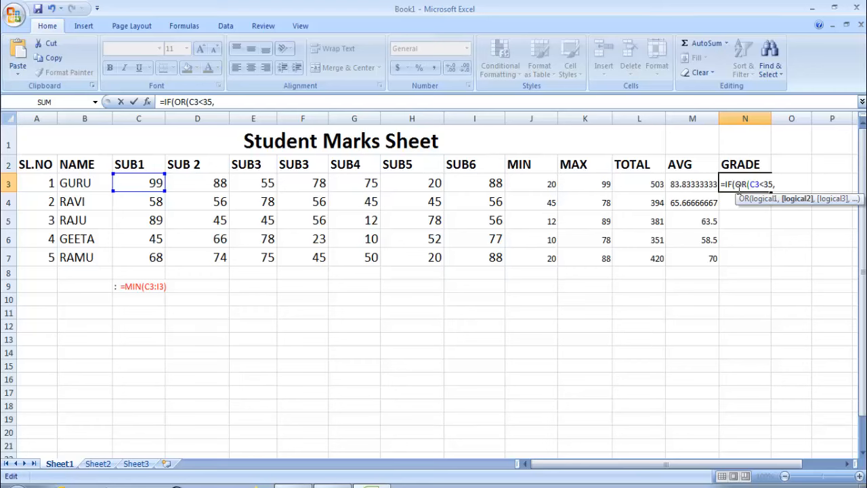
pyautogui.write('D')
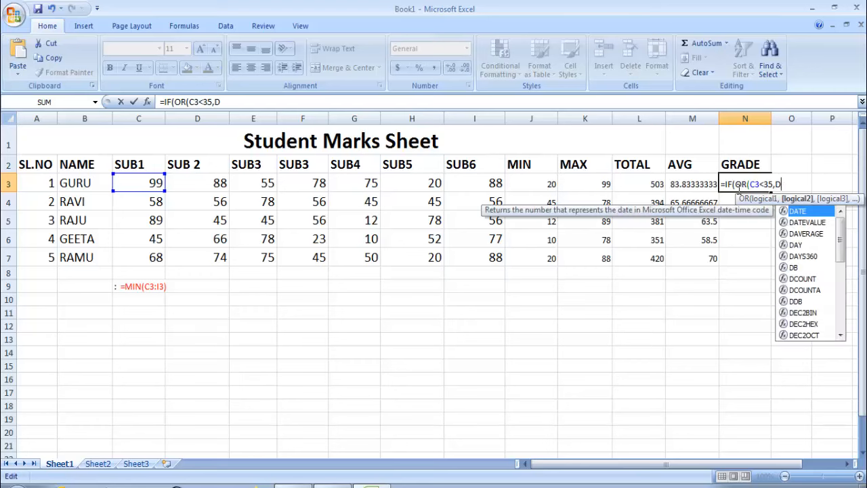
pyautogui.write('3')
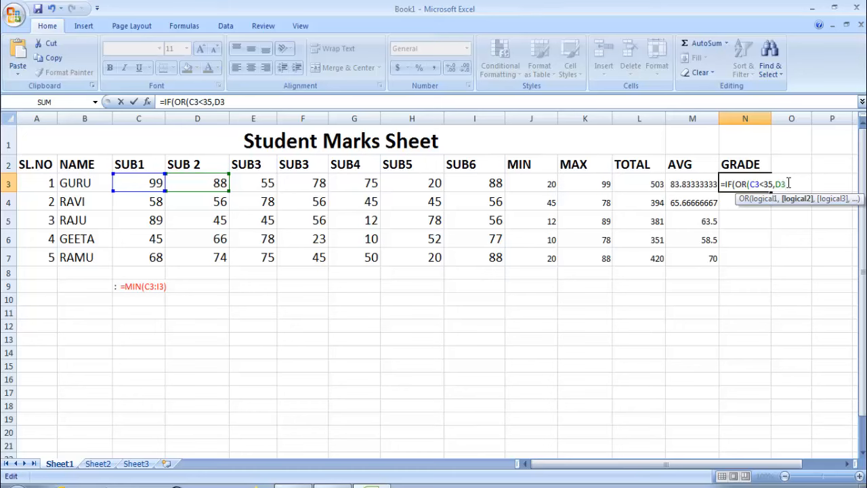
pyautogui.write('<35,')
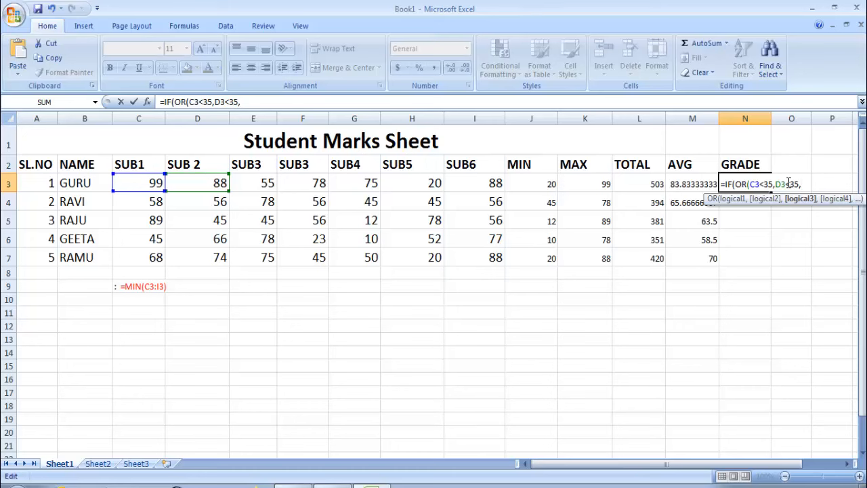
pyautogui.write('E3')
pyautogui.write('<35,')
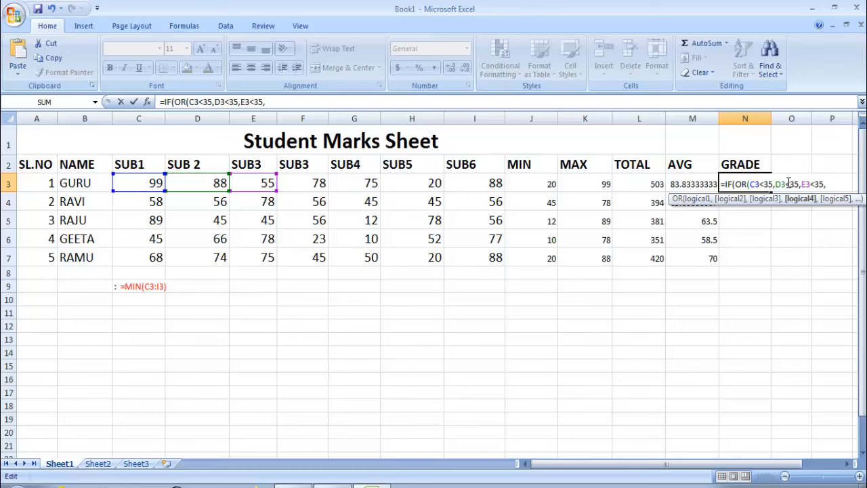
pyautogui.write('F')
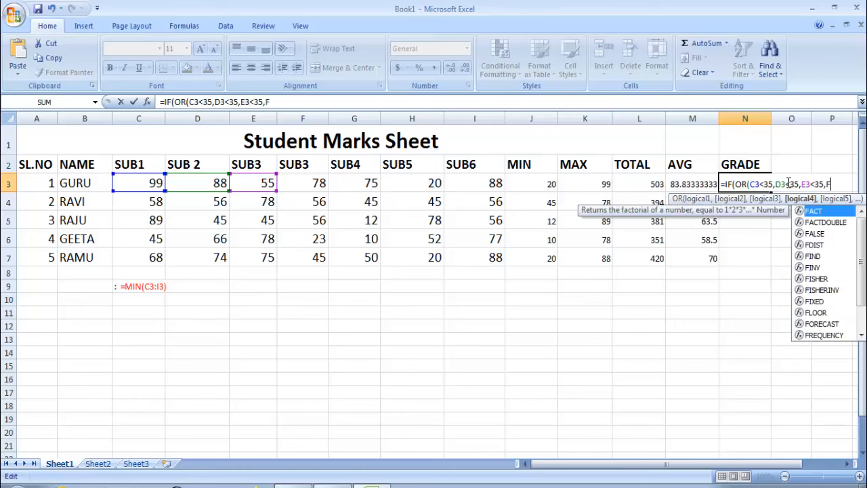
pyautogui.write('3')
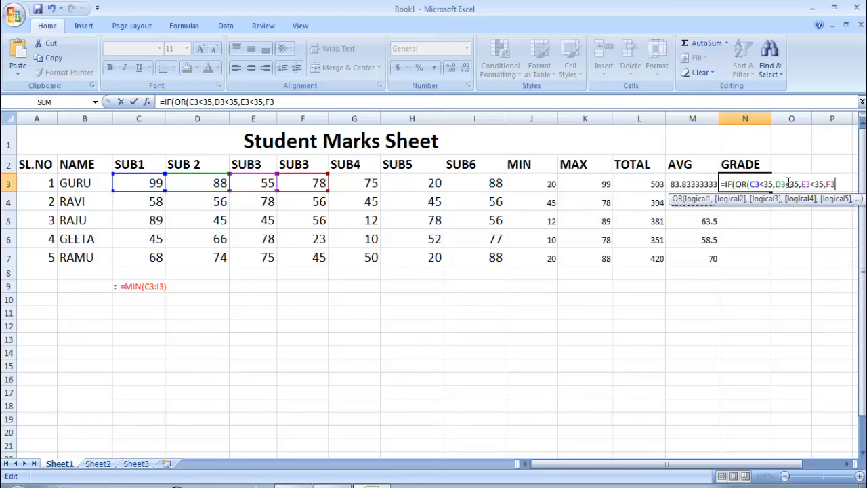
pyautogui.write('<35,')
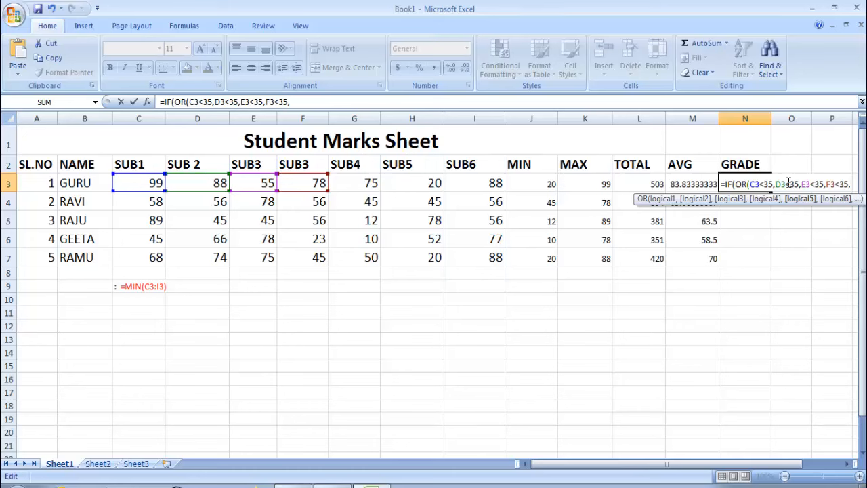
pyautogui.write('G3')
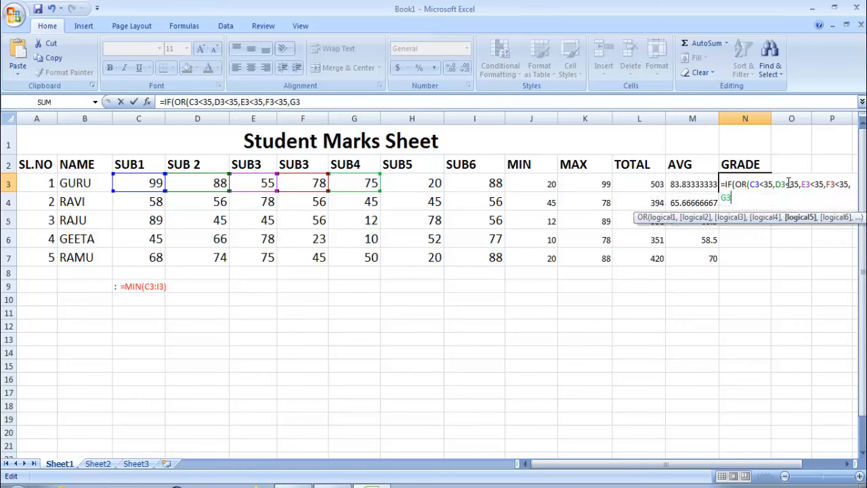
pyautogui.write('<,')
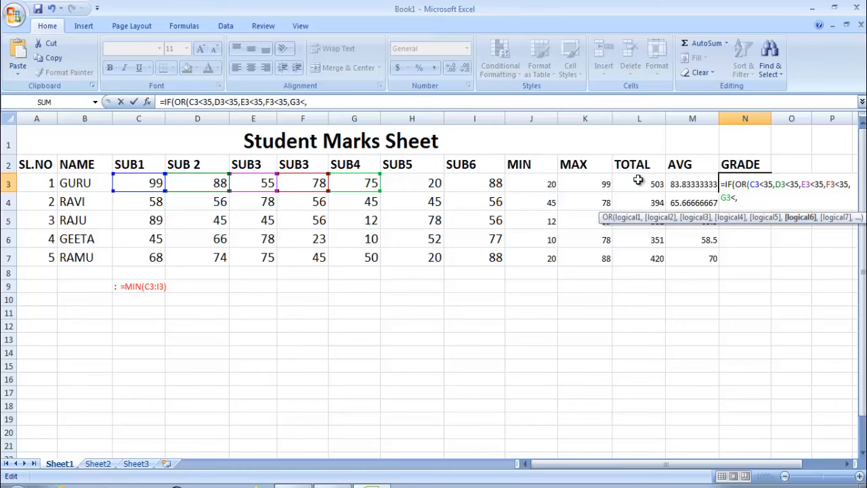
pyautogui.write('H3<35,')
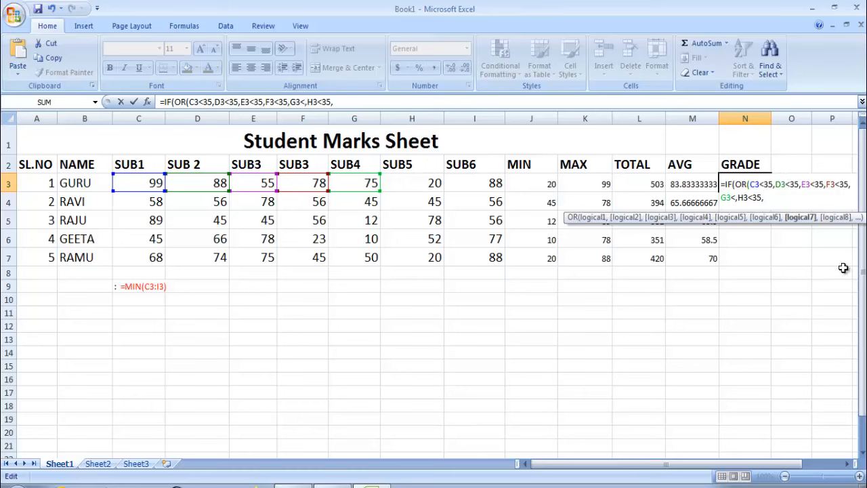
pyautogui.write('I')
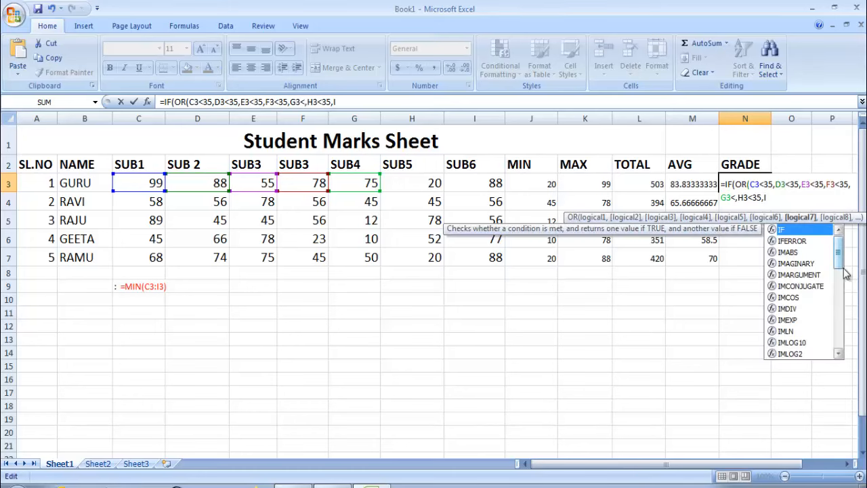
pyautogui.write('3<')
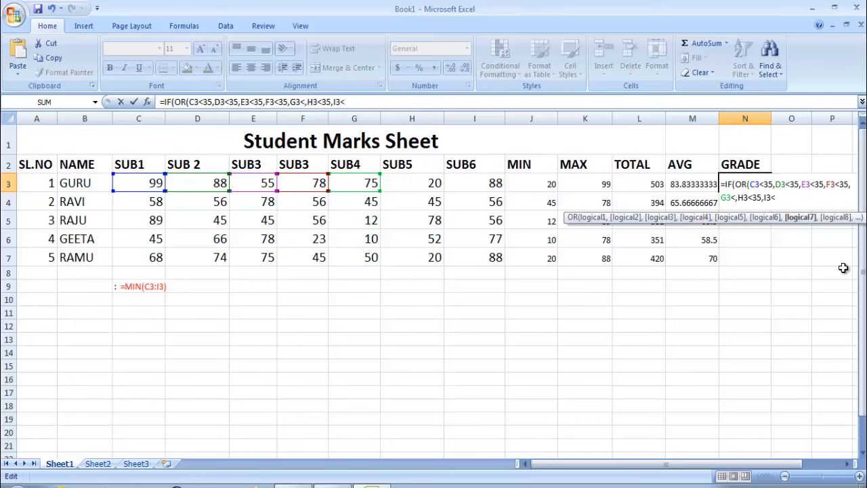
pyautogui.write('35,')
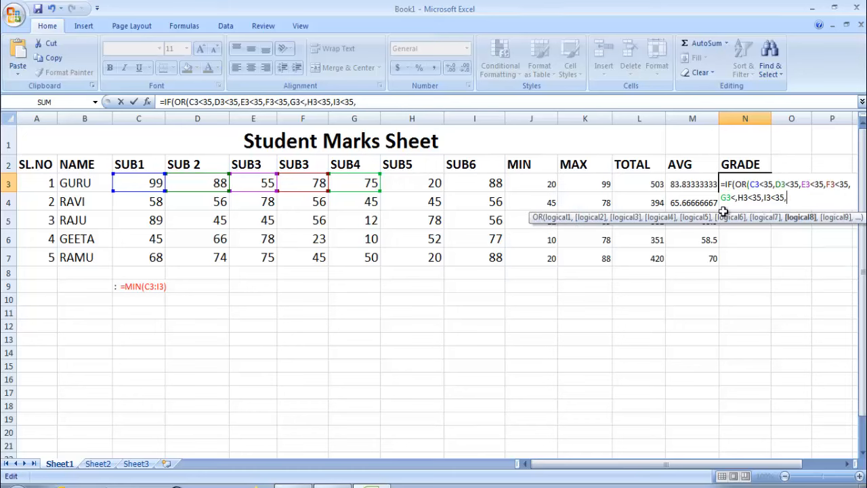
pyautogui.moveTo(801, 199); pyautogui.dragTo(720, 197)
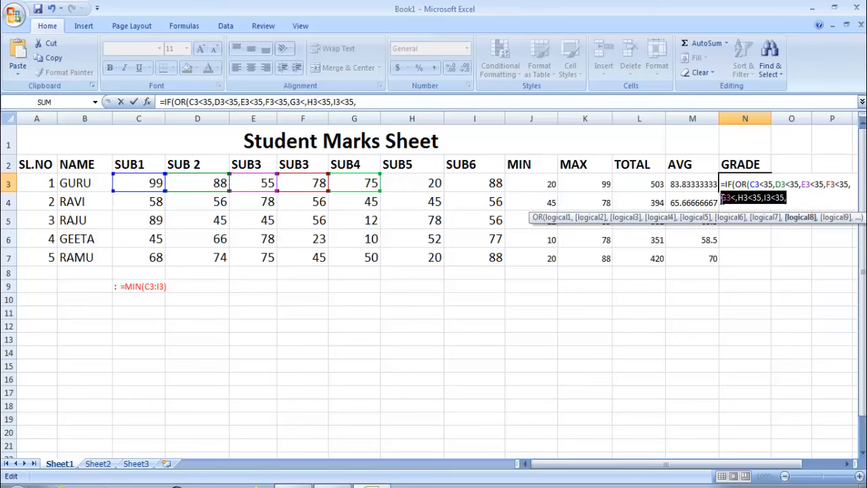
pyautogui.press('BackSpace')
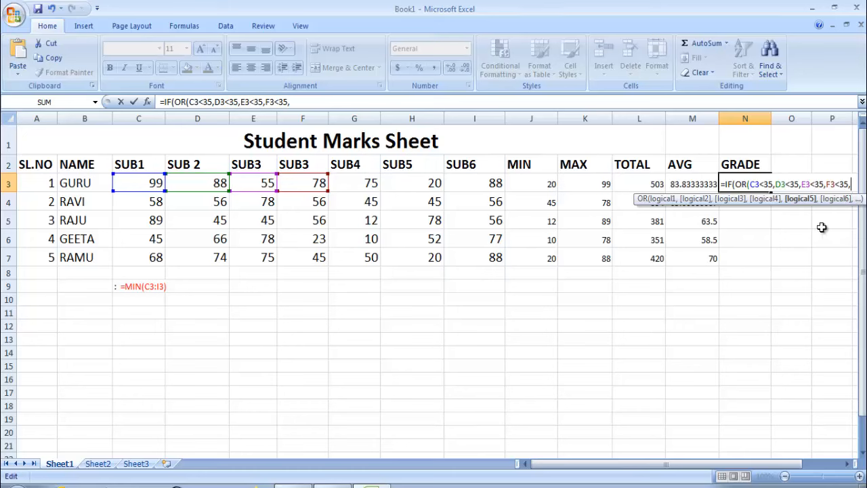
# Extend the OR test in the N3 formula with the conditions G3<35, H3<35 and I3<35
pyautogui.write('G3')
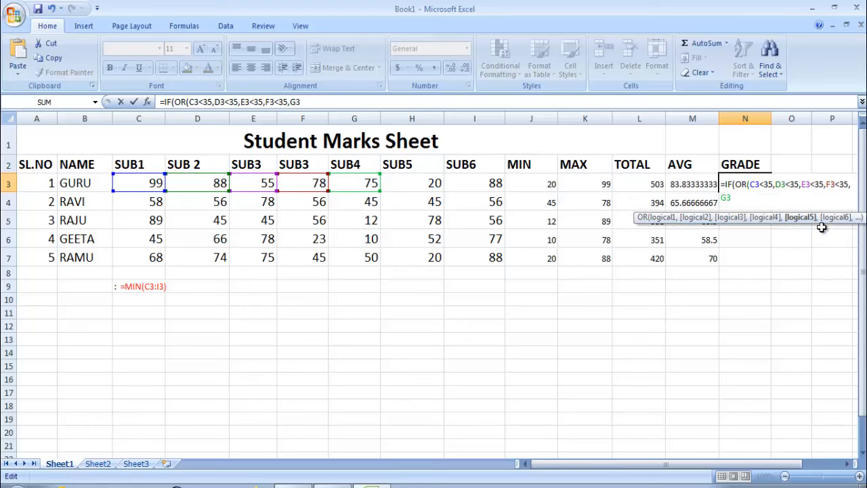
pyautogui.write('<35,')
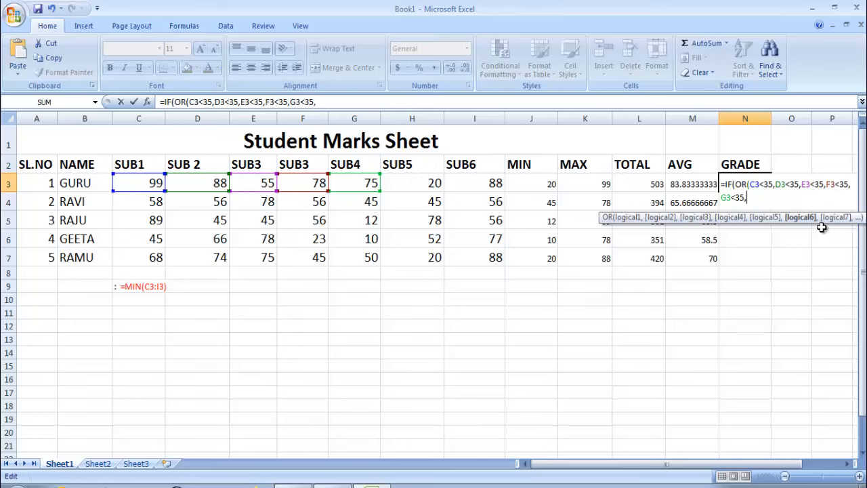
pyautogui.write('H')
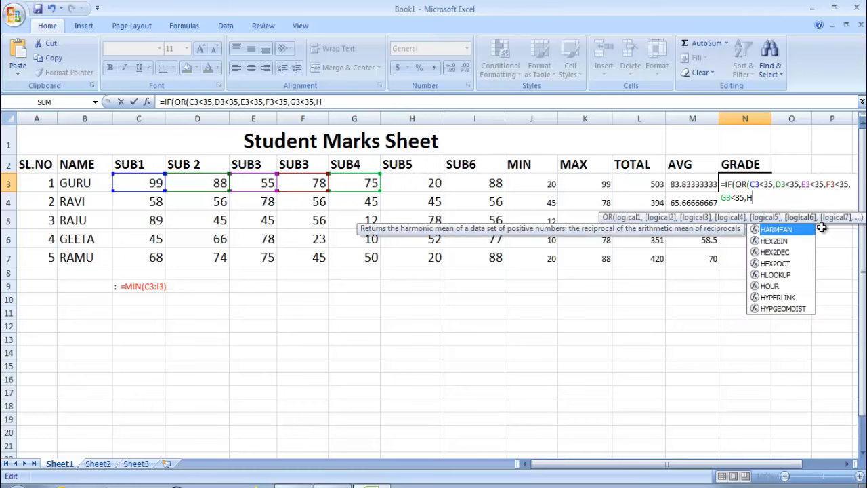
pyautogui.write('3')
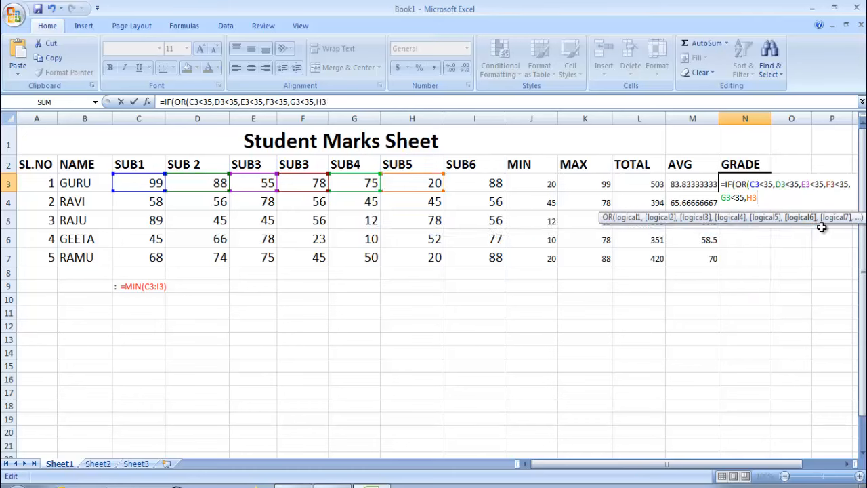
pyautogui.write('<35,')
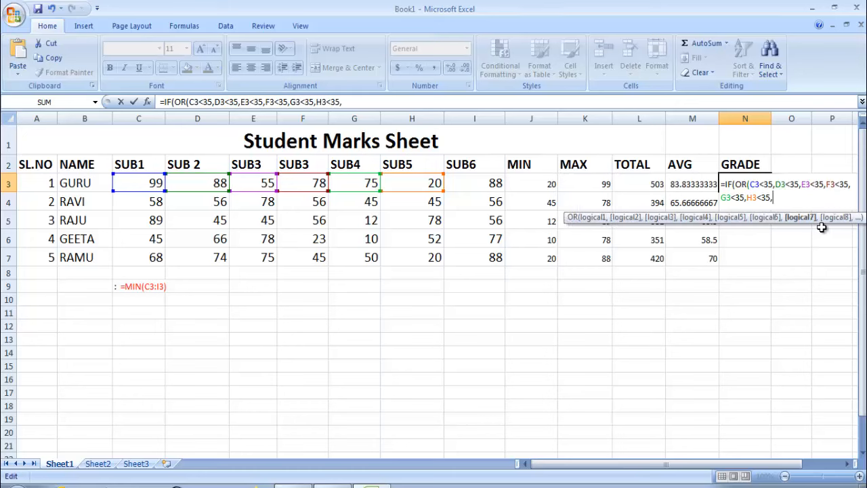
pyautogui.write('I')
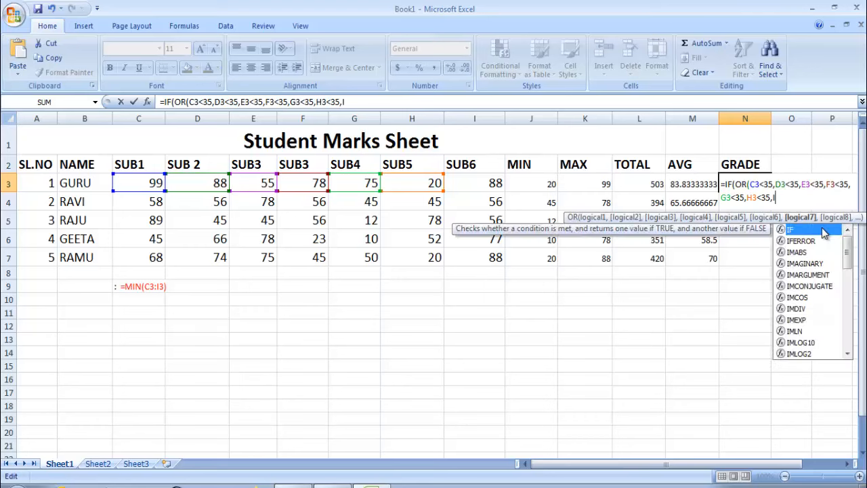
pyautogui.write('3<35')
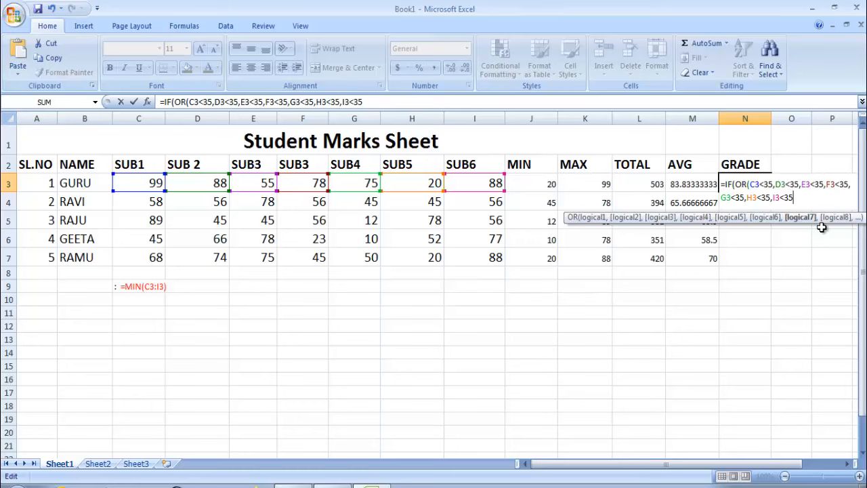
# Close the OR test and make "FAIL" the value if true of the grade formula
pyautogui.write('),')
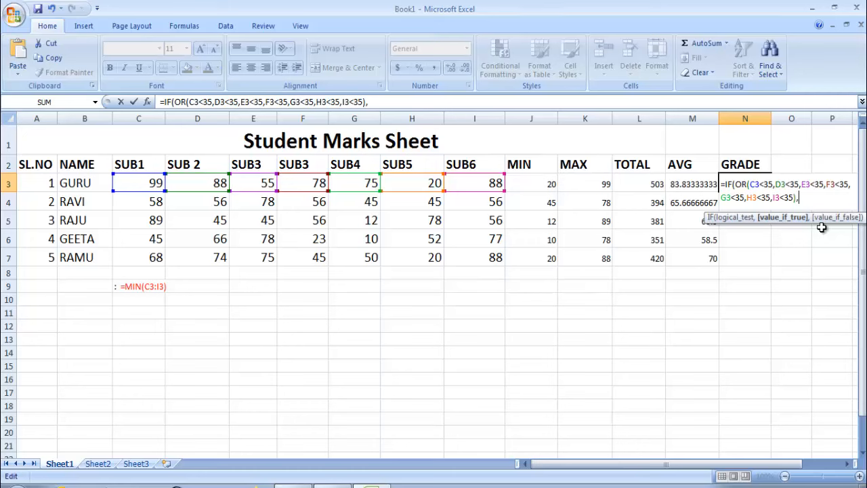
pyautogui.write('"FAIL"')
pyautogui.write(',')
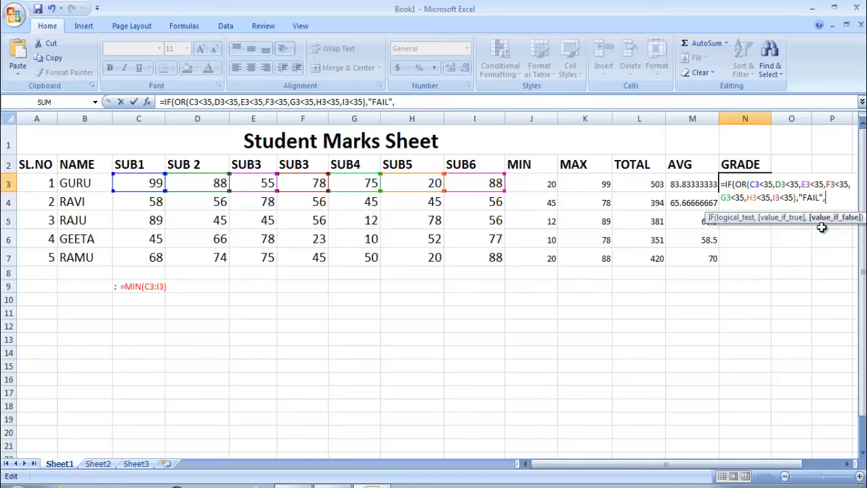
# Nest an IF as the value if false, testing L3>=80 and returning "DIST"
pyautogui.write('IF')
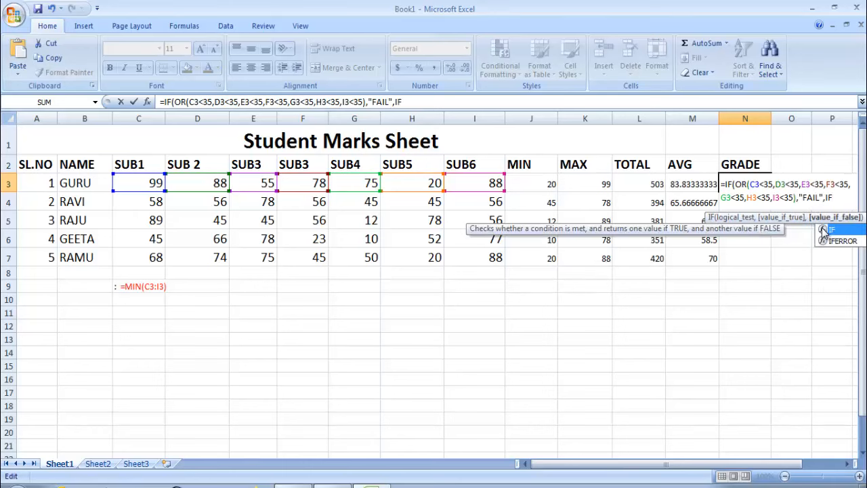
pyautogui.doubleClick(823, 230)
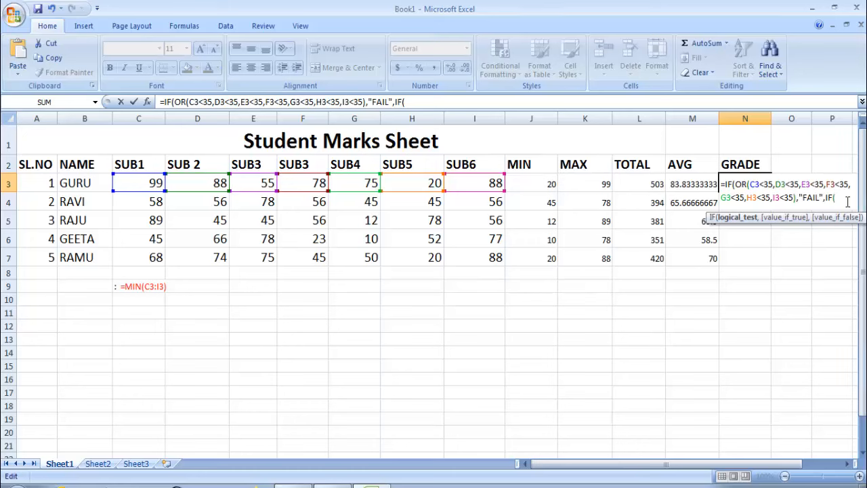
pyautogui.write('L3>=80')
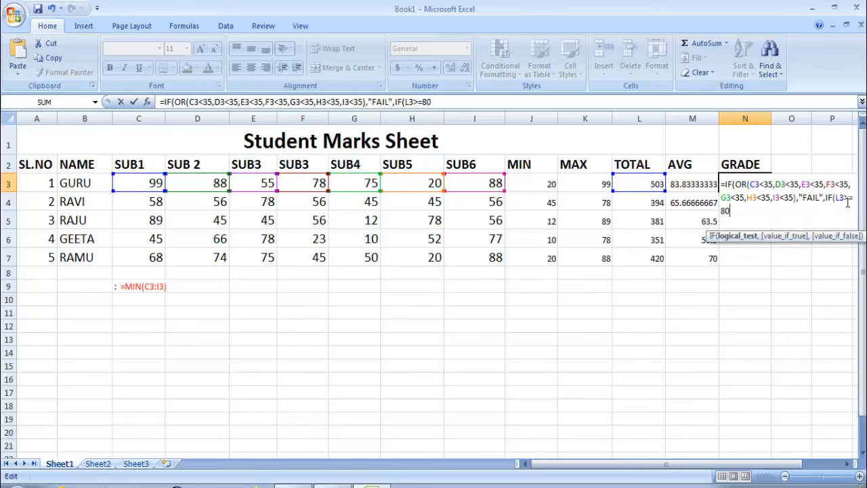
pyautogui.write(',')
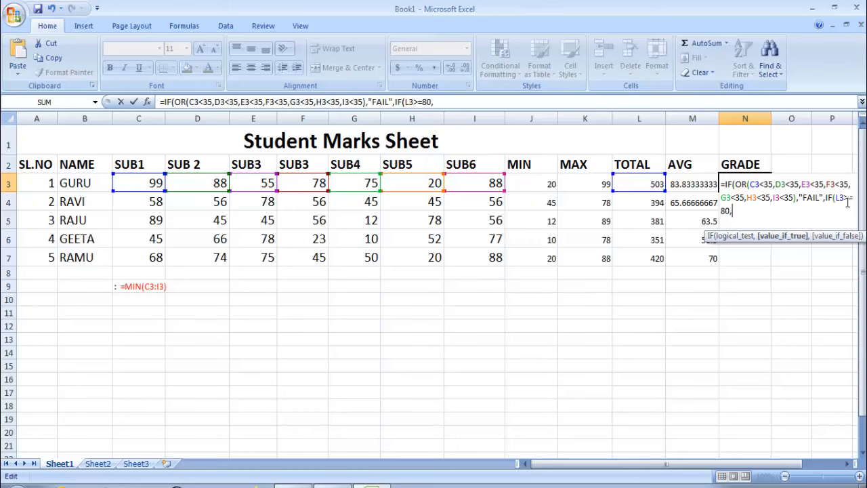
pyautogui.write('"DIST",')
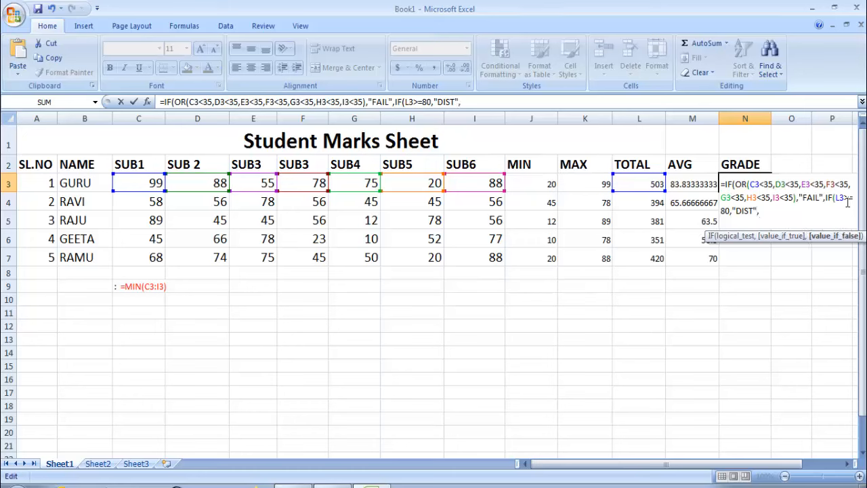
# Nest a further IF in the N3 grade formula that tests L3>=60 and returns "FIRSTCLASS"
pyautogui.write('IF')
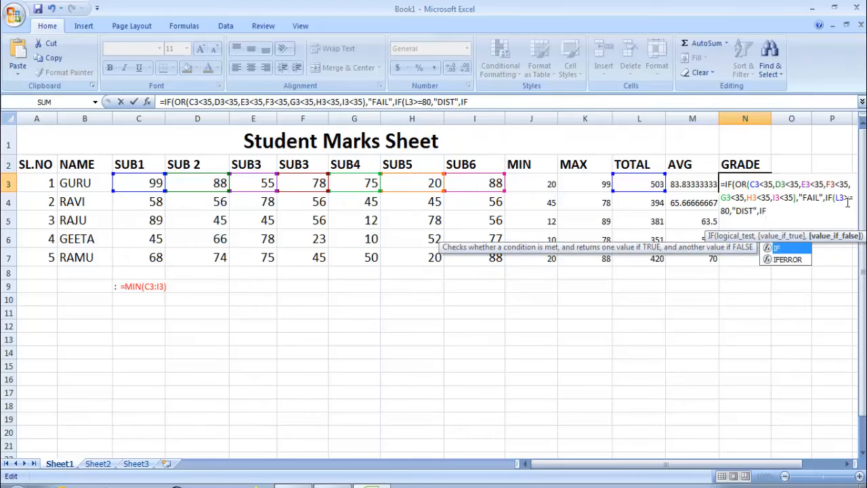
pyautogui.write('(')
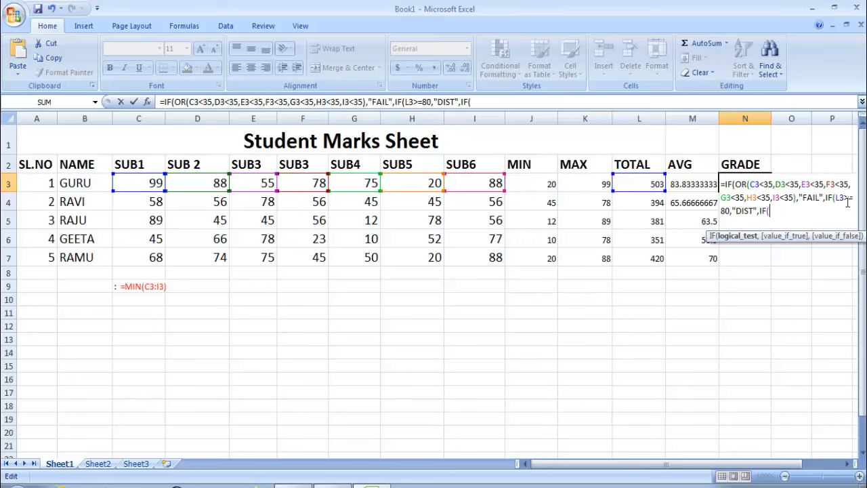
pyautogui.write('L3>=60,"')
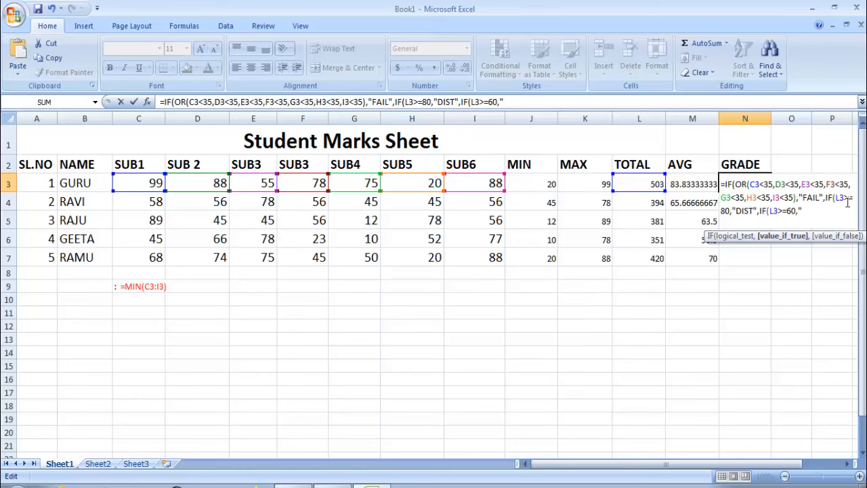
pyautogui.write('FIRSTCLASS')
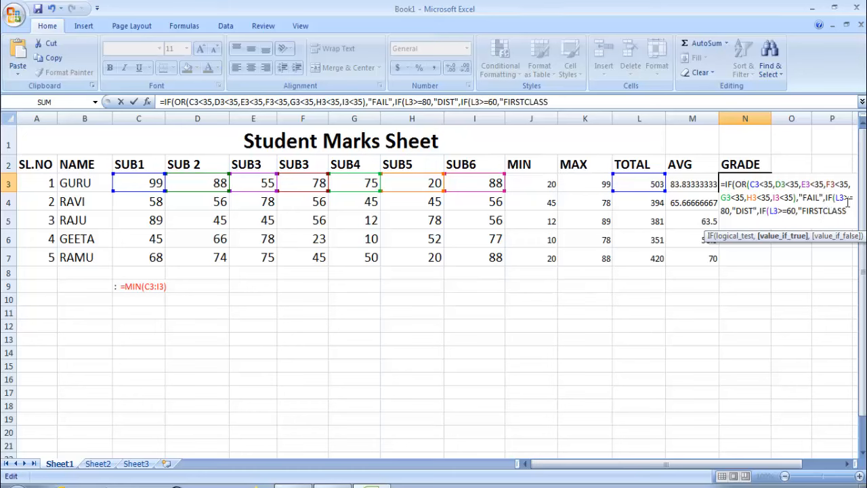
pyautogui.write('",')
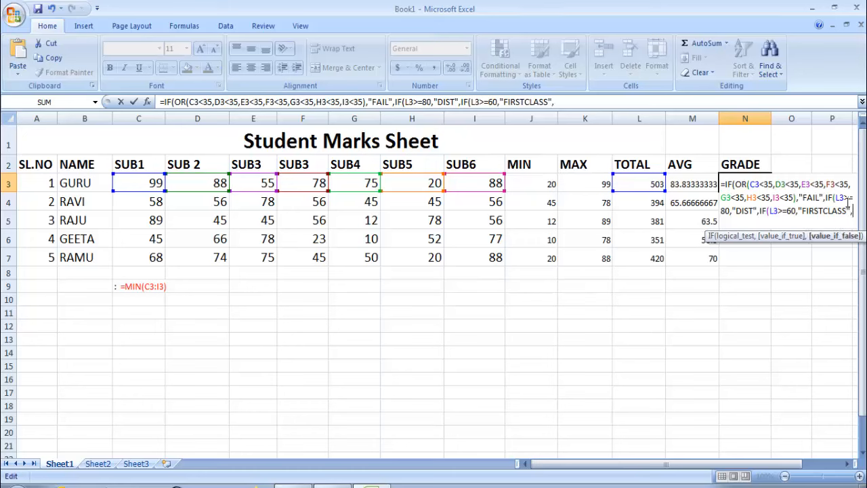
# Nest another IF as the value if false, testing L3>=50 and returning "SECOND CLASS"
pyautogui.write('IF')
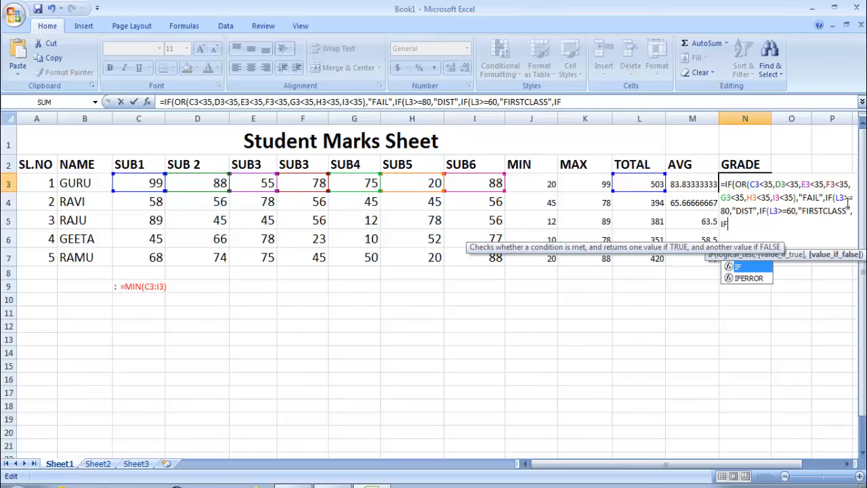
pyautogui.write('(')
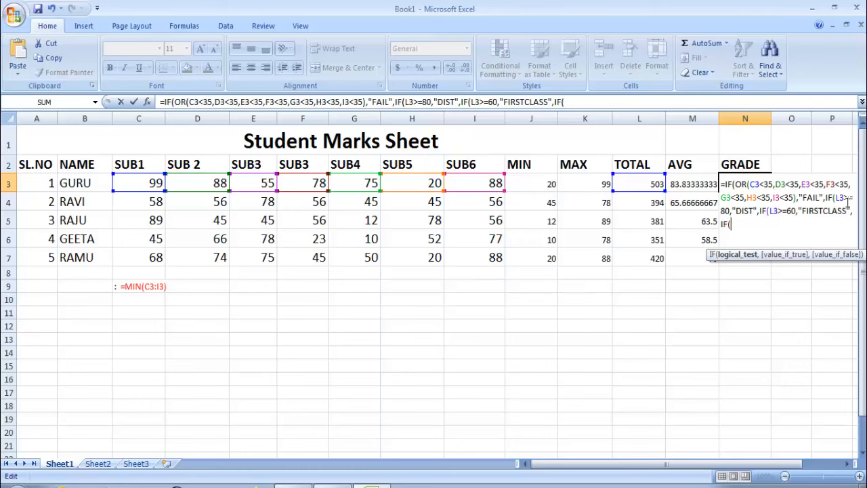
pyautogui.write('L3>=50,')
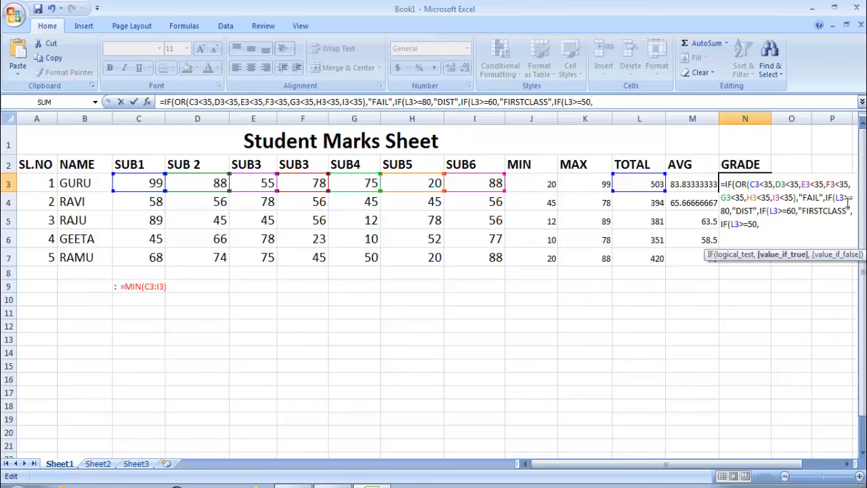
pyautogui.write('"SECOND C')
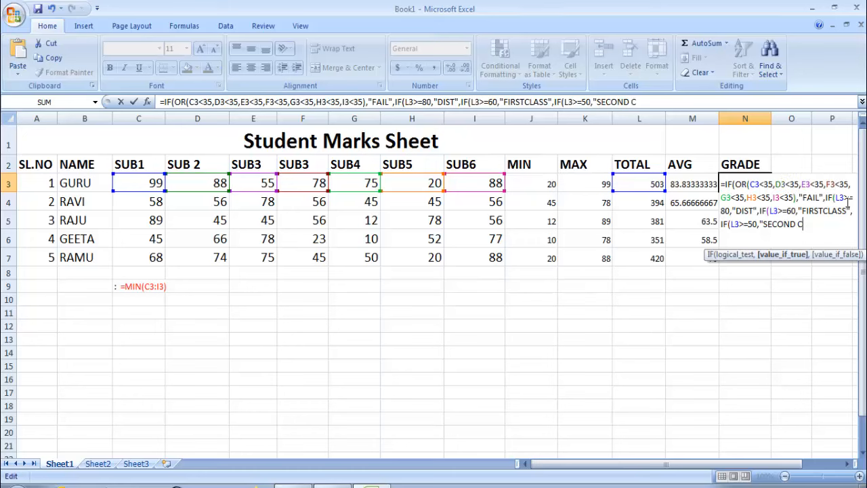
pyautogui.write('LASS",')
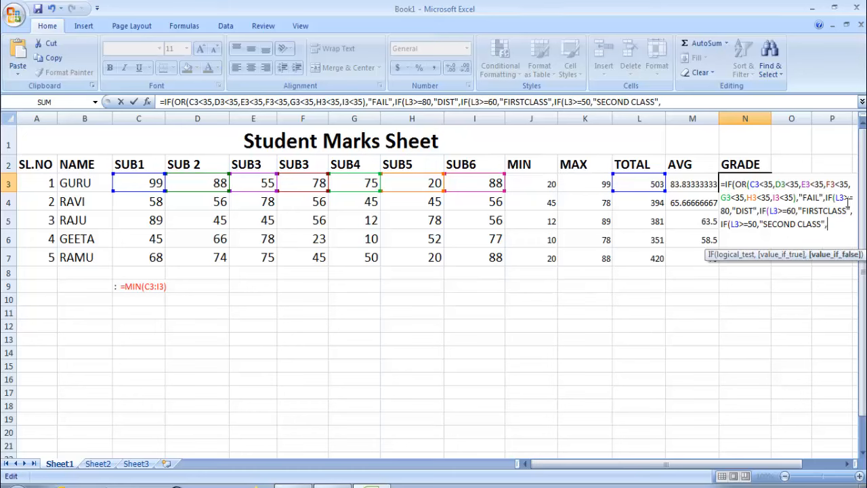
# Nest a final IF testing L3>=35 and returning "PASS", and close all open parentheses of the grade formula
pyautogui.write('IF')
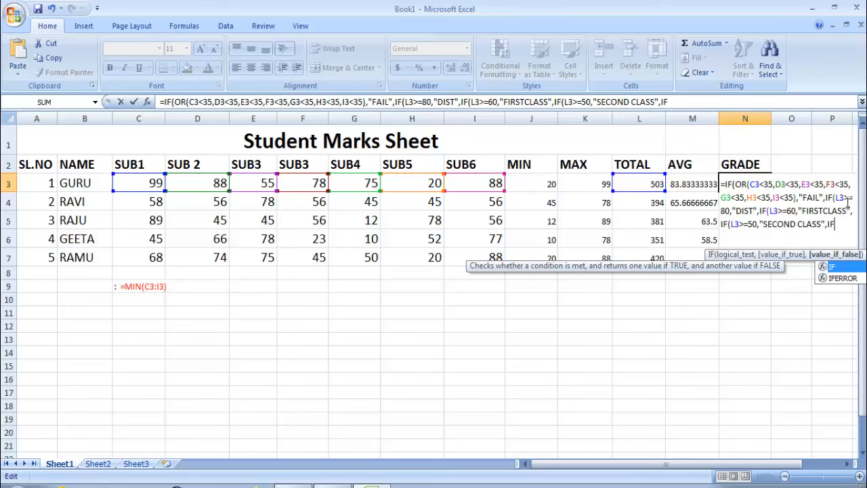
pyautogui.write('(')
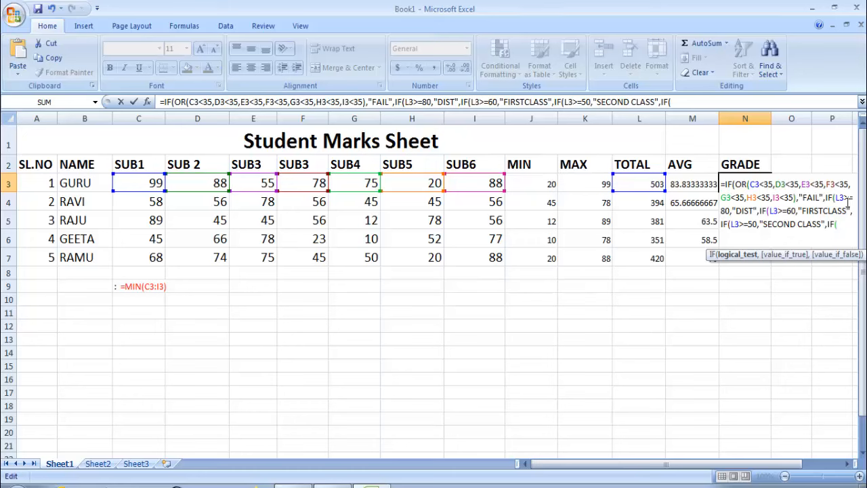
pyautogui.write('L3>=35,"')
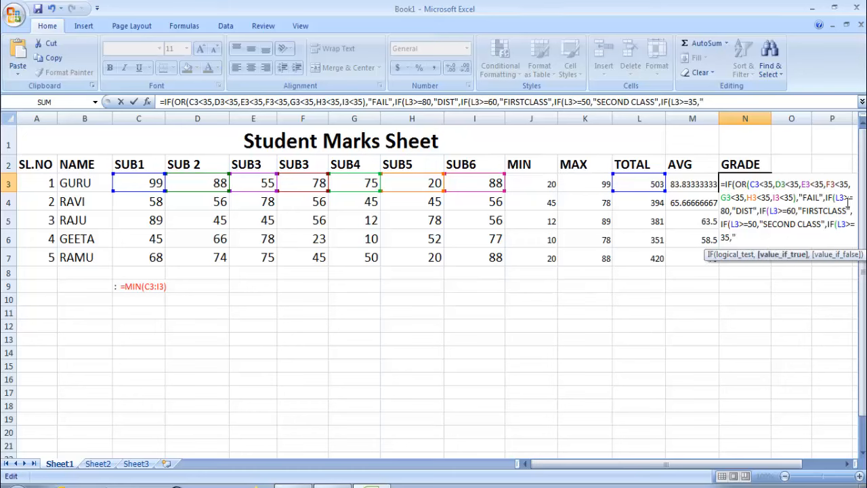
pyautogui.write('PASS")))))')
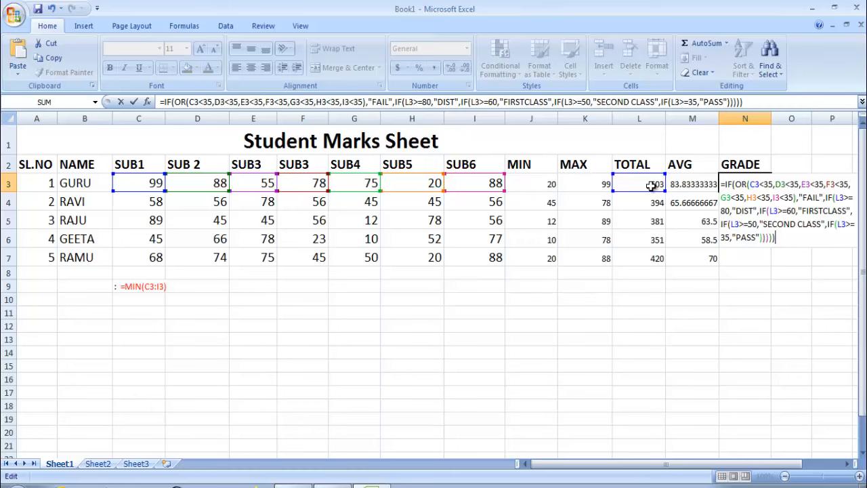
# Change the cell reference in the DIST and FIRSTCLASS tests of the grade formula from L3 to M3
pyautogui.click(838, 225)
pyautogui.click(837, 197)
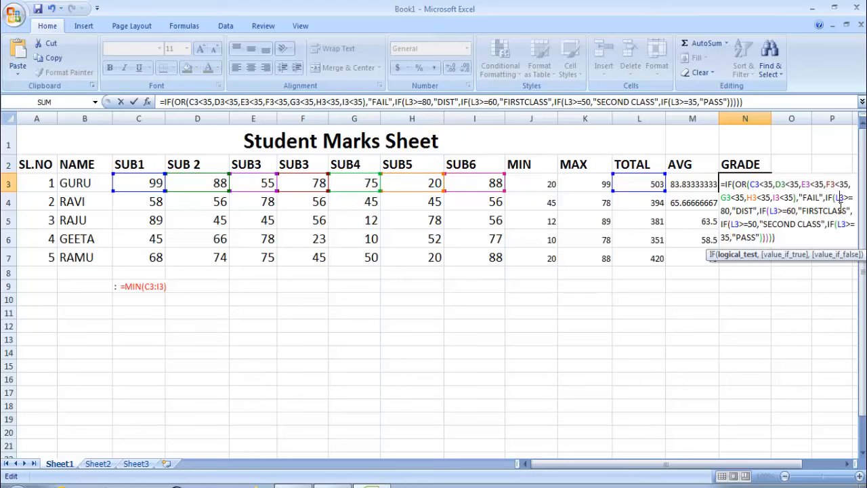
pyautogui.press('BackSpace')
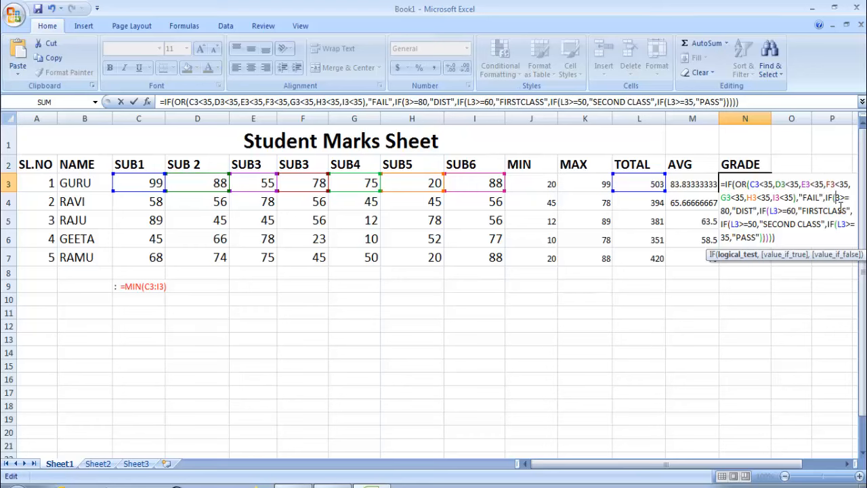
pyautogui.write('M')
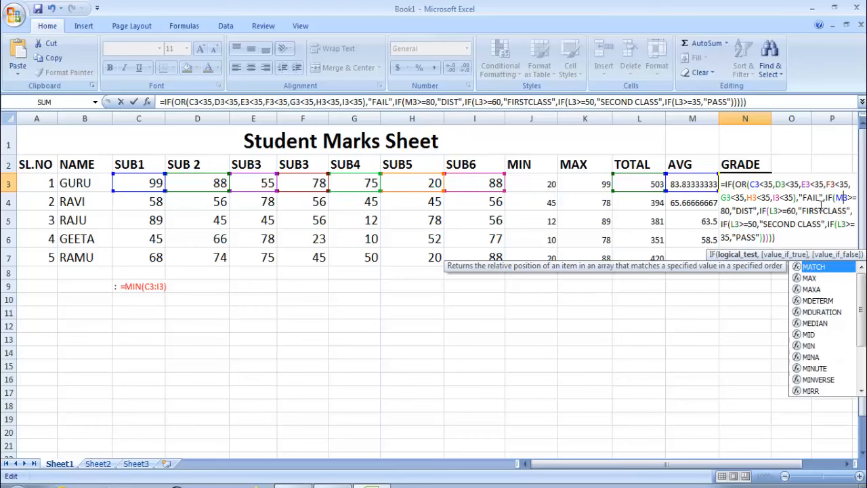
pyautogui.click(773, 212)
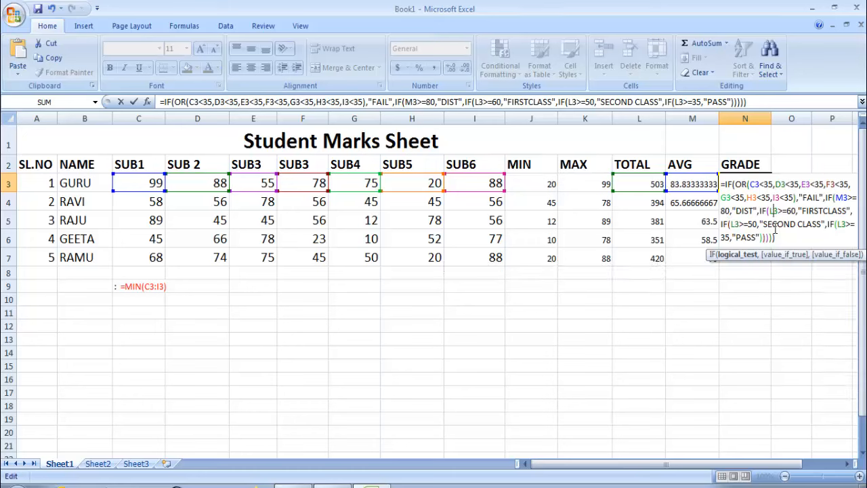
pyautogui.press('BackSpace')
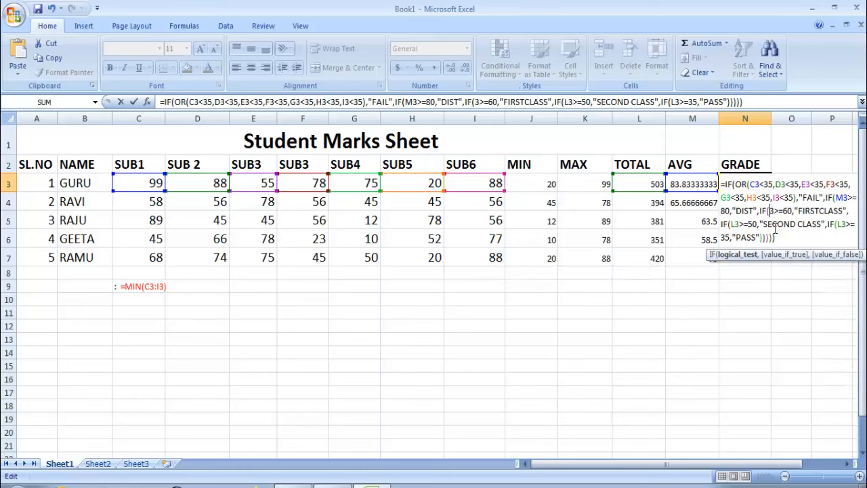
pyautogui.write('M')
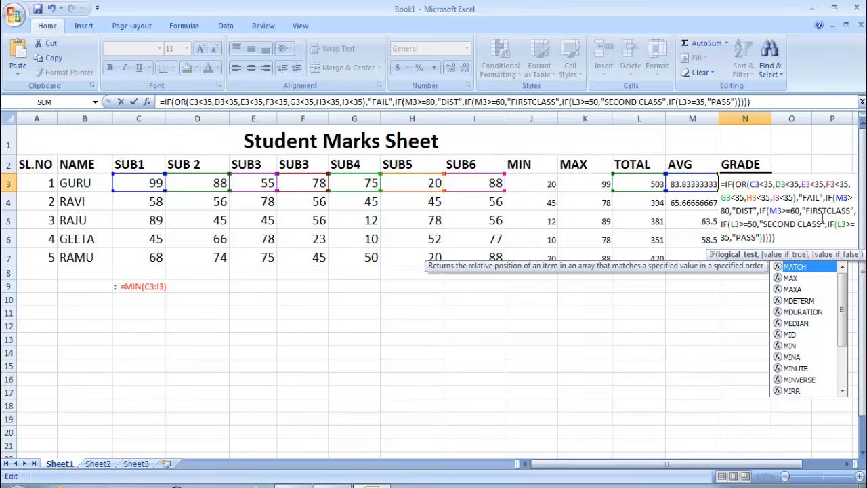
# Make the SECOND CLASS and PASS tests refer to M3 as well, and enter the finished grade formula in N3
pyautogui.click(736, 225)
pyautogui.press('BackSpace')
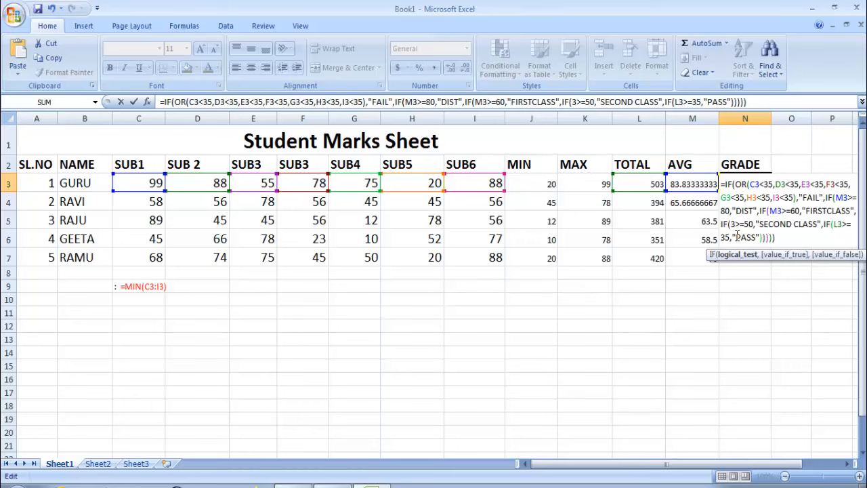
pyautogui.write('M')
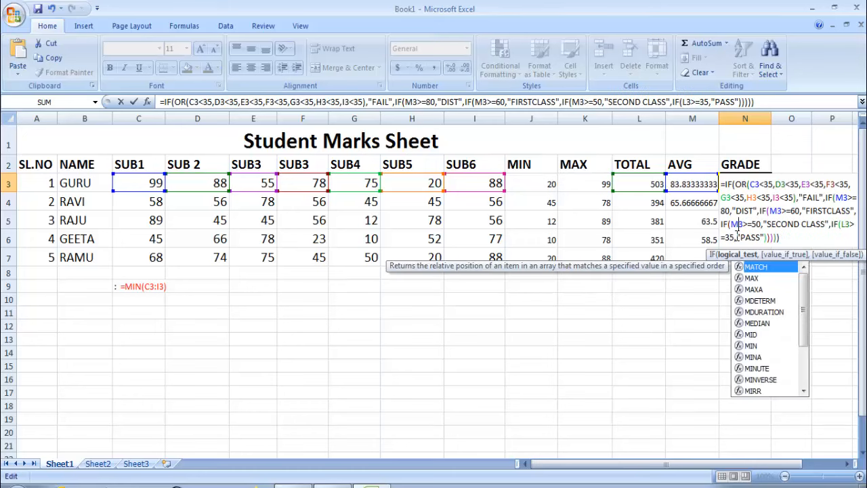
pyautogui.click(845, 225)
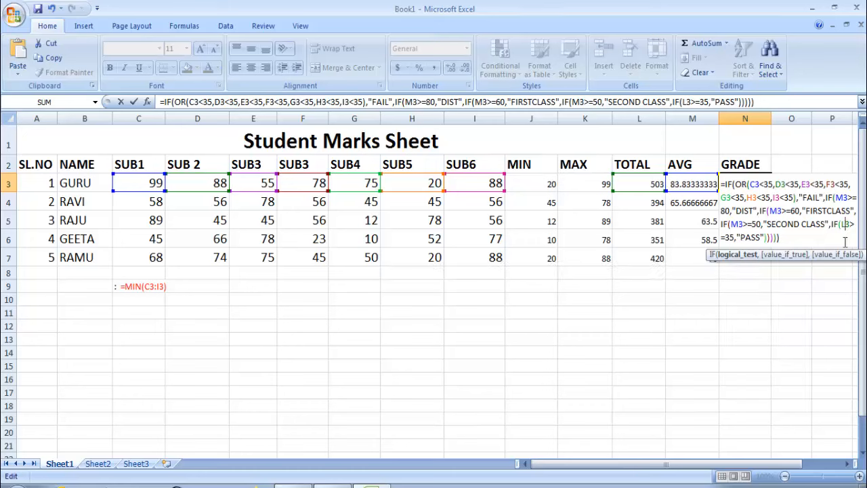
pyautogui.press('BackSpace')
pyautogui.write('M')
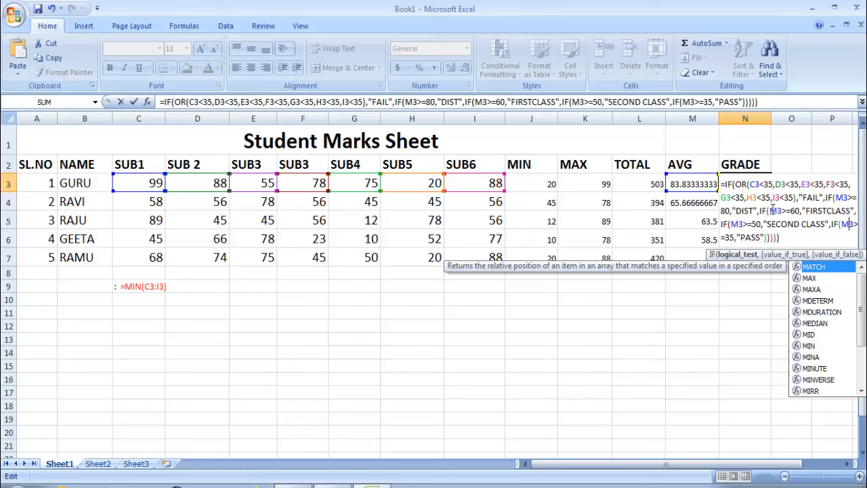
pyautogui.click(809, 238)
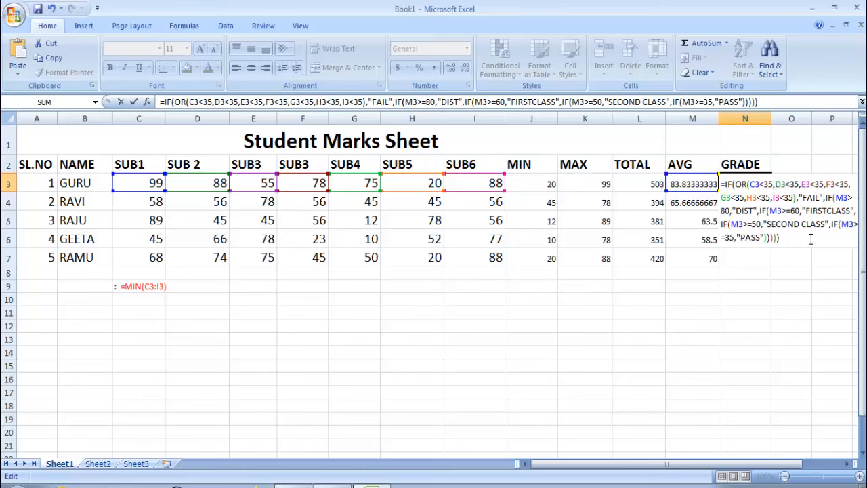
pyautogui.press('Return')
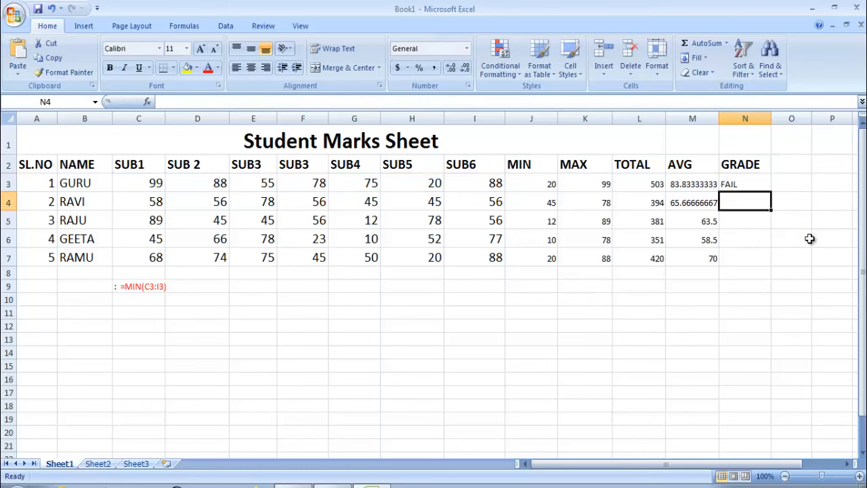
pyautogui.click(749, 183)
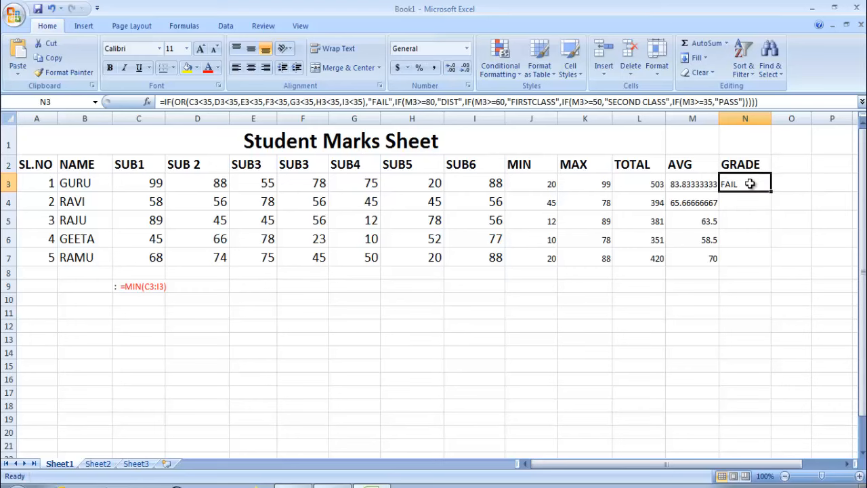
pyautogui.click(547, 189)
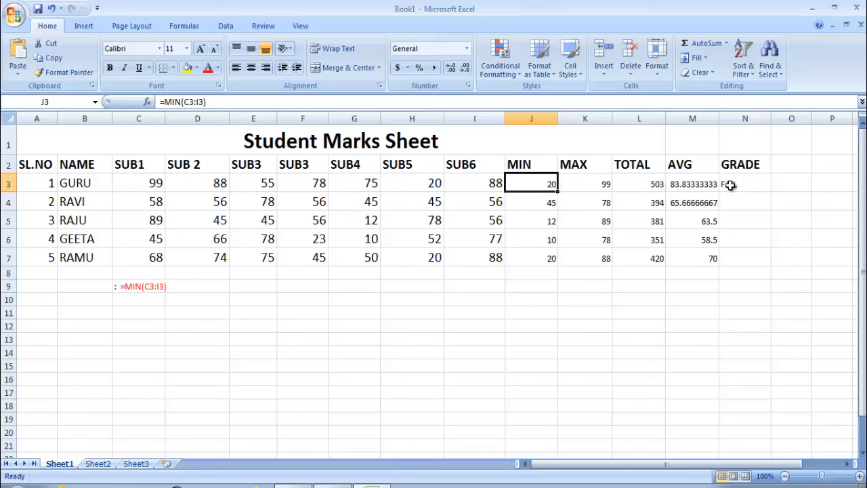
pyautogui.click(763, 185)
pyautogui.moveTo(164, 101); pyautogui.dragTo(765, 117)
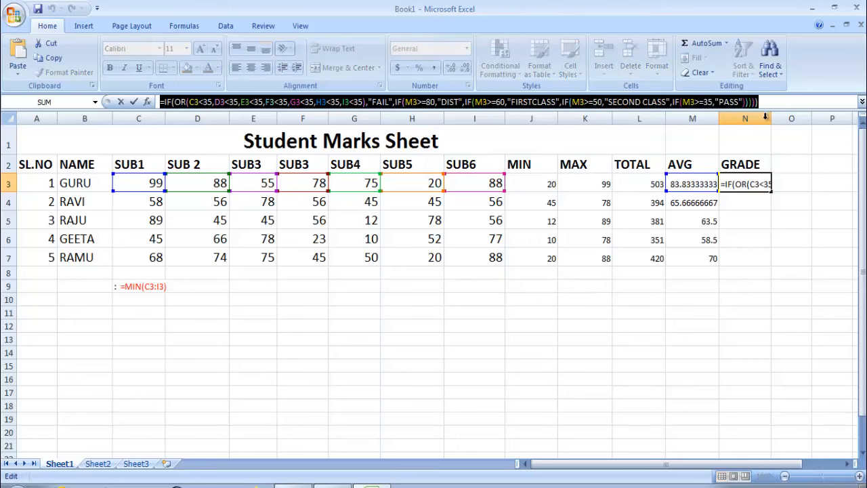
pyautogui.write('=')
pyautogui.click(745, 198)
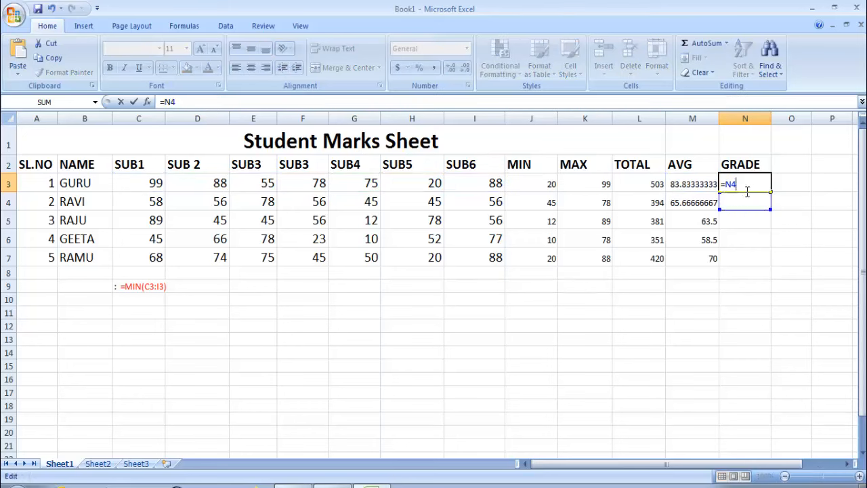
pyautogui.hotkey('ctrl', 'z')
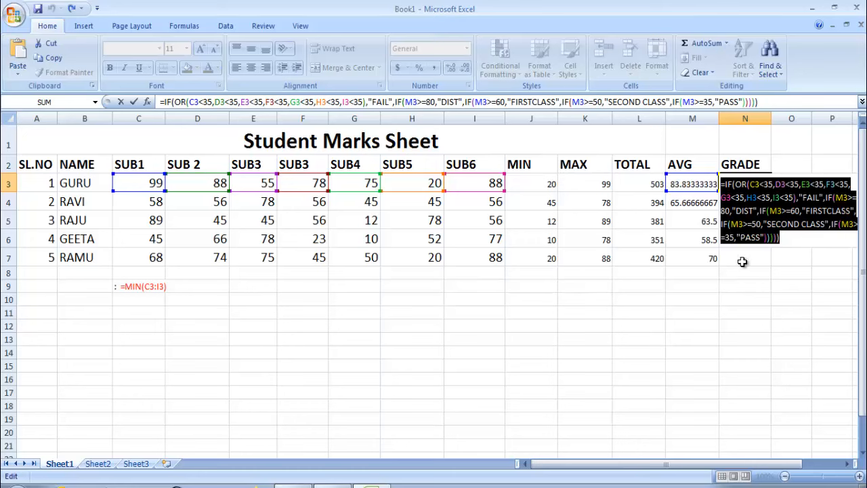
pyautogui.press('Return')
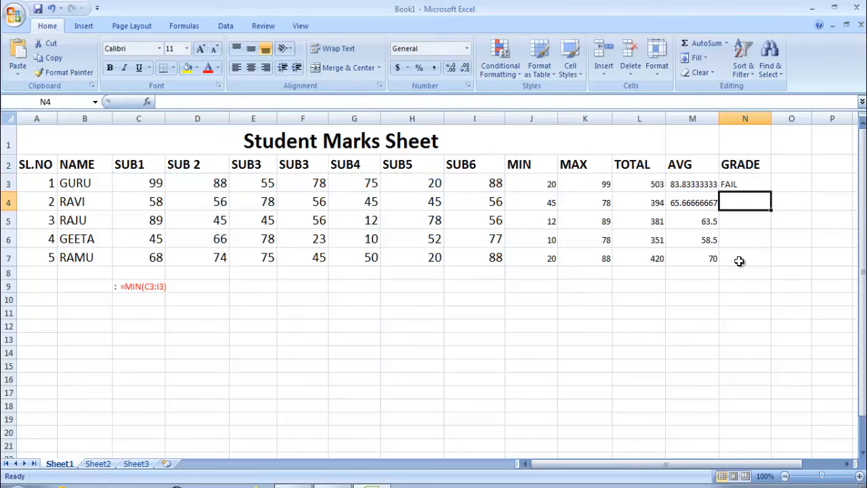
pyautogui.click(741, 184)
pyautogui.click(750, 201)
pyautogui.click(749, 185)
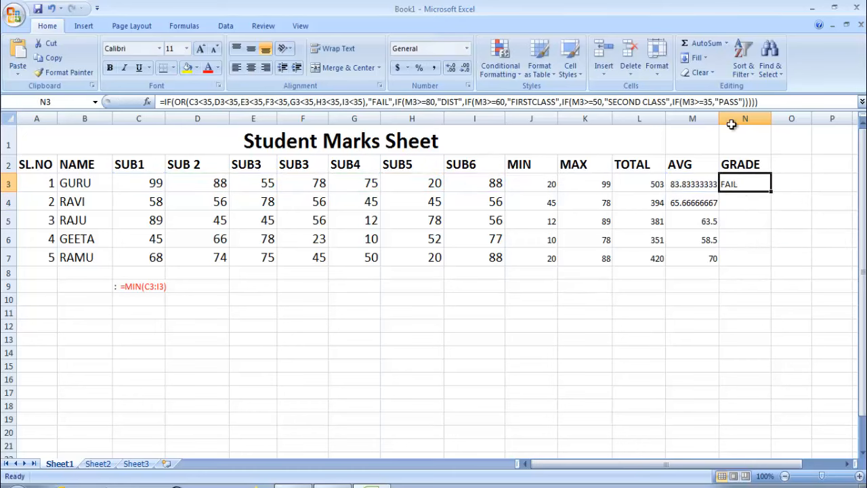
pyautogui.click(759, 201)
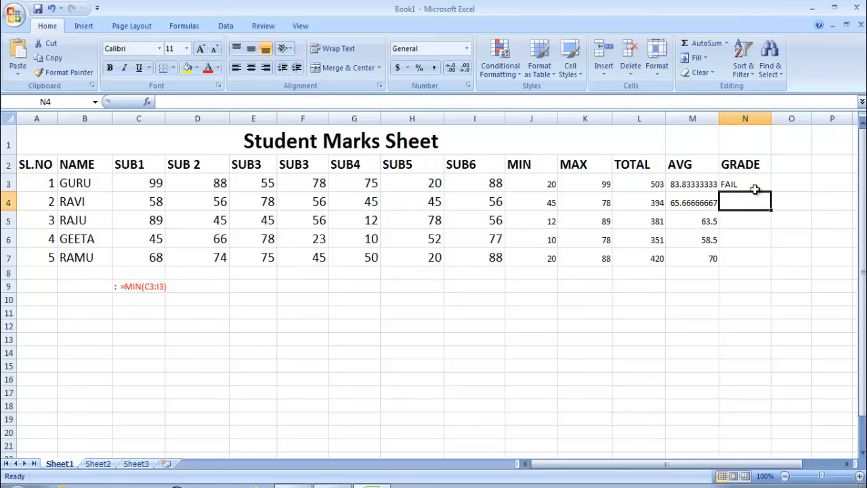
pyautogui.click(754, 187)
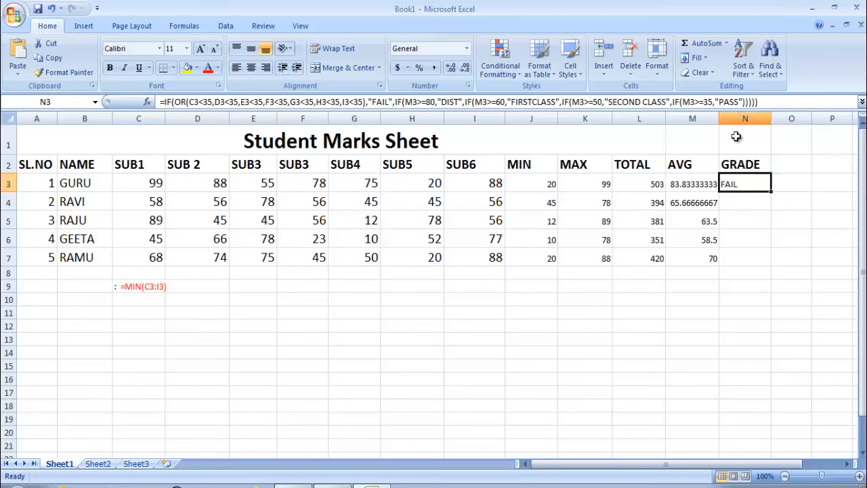
# Fill the grade formula from N3 down through N7 for all students
pyautogui.moveTo(771, 193); pyautogui.dragTo(770, 264)
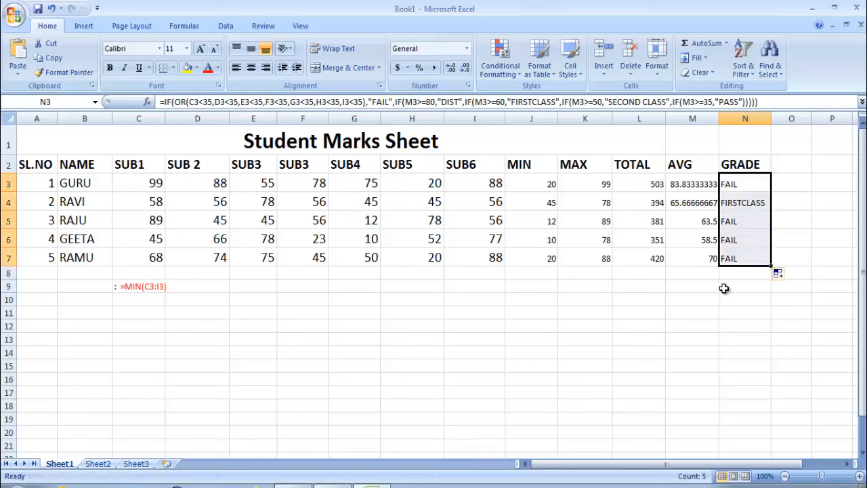
pyautogui.click(698, 300)
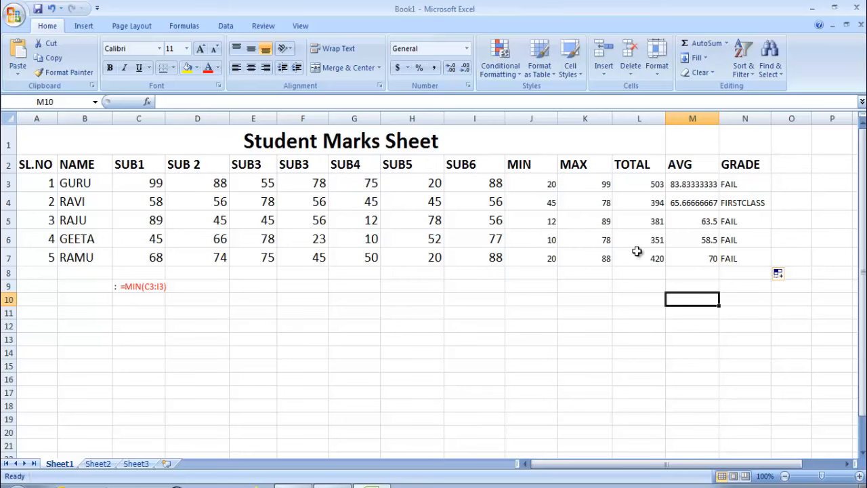
# Change the SUB5 mark of the fifth student in H7 to 50
pyautogui.click(548, 241)
pyautogui.click(548, 224)
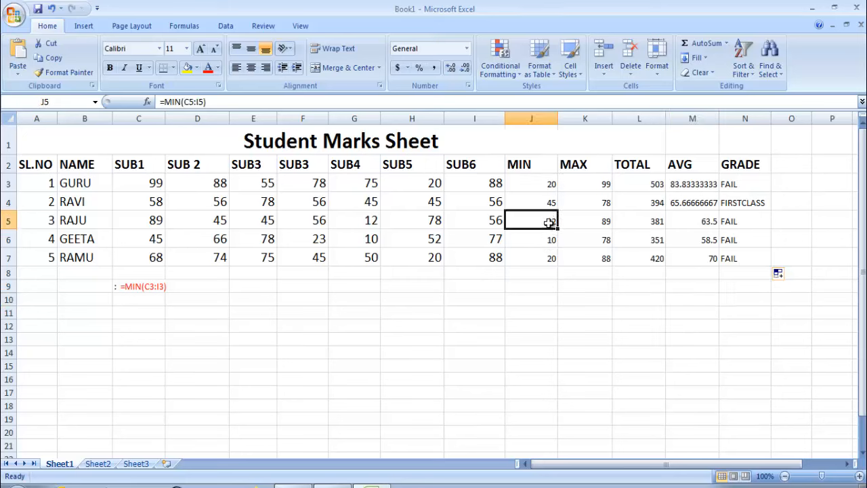
pyautogui.click(549, 260)
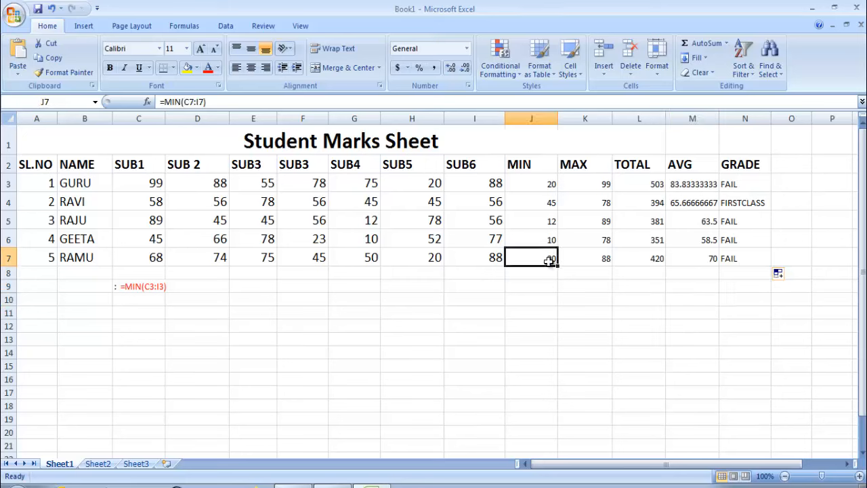
pyautogui.doubleClick(548, 260)
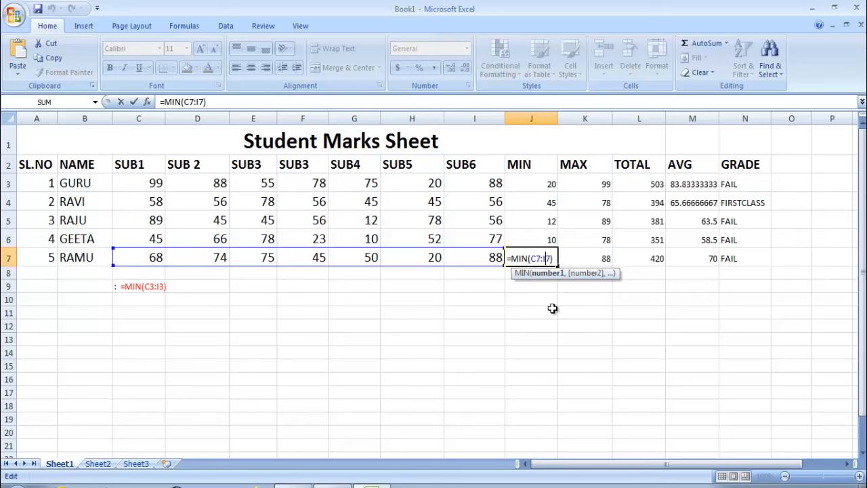
pyautogui.click(423, 255)
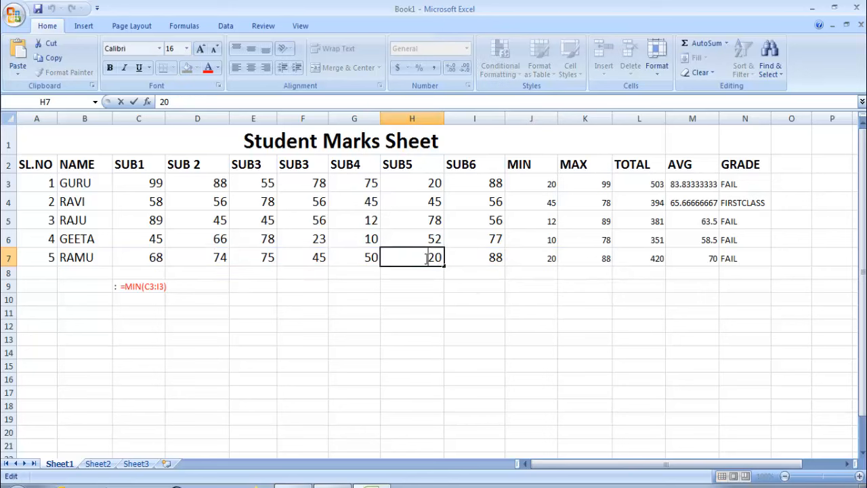
pyautogui.write('50')
pyautogui.press('Return')
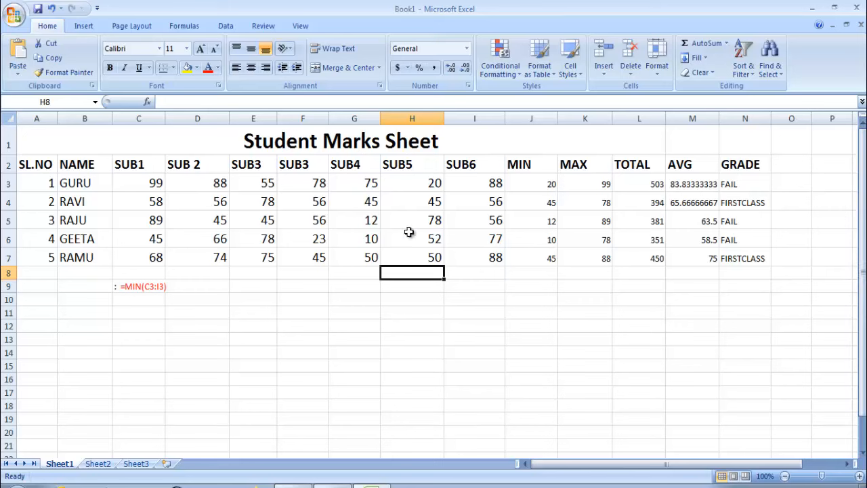
# Change the SUB4 mark of the third student in G5 to 65
pyautogui.doubleClick(363, 221)
pyautogui.write('65')
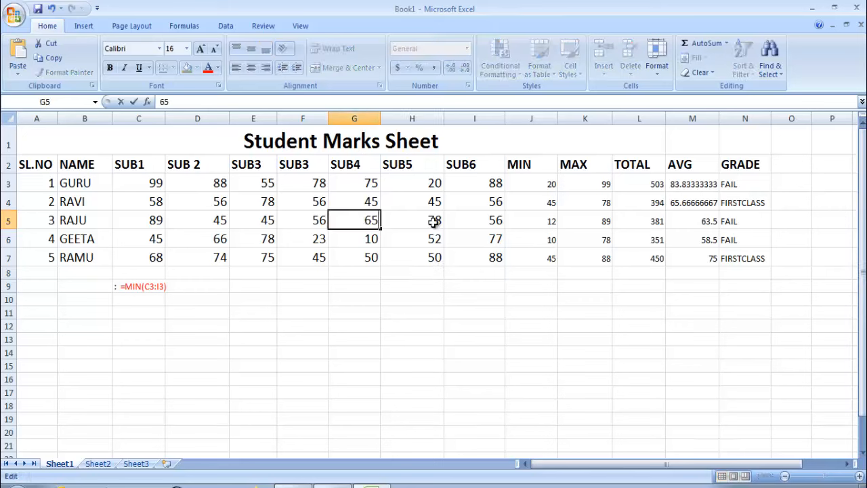
pyautogui.click(463, 324)
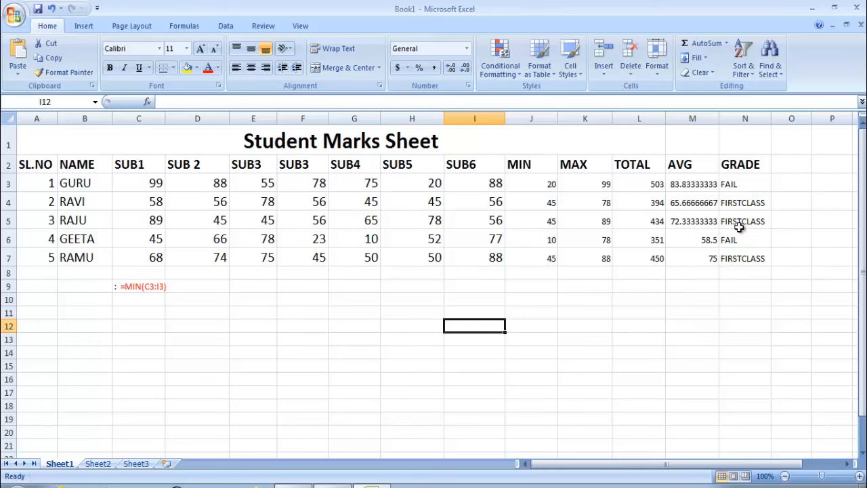
# Raise the fourth student's failing marks in G6 and F6 to 99 each
pyautogui.click(363, 240)
pyautogui.doubleClick(358, 239)
pyautogui.moveTo(358, 239); pyautogui.dragTo(430, 239)
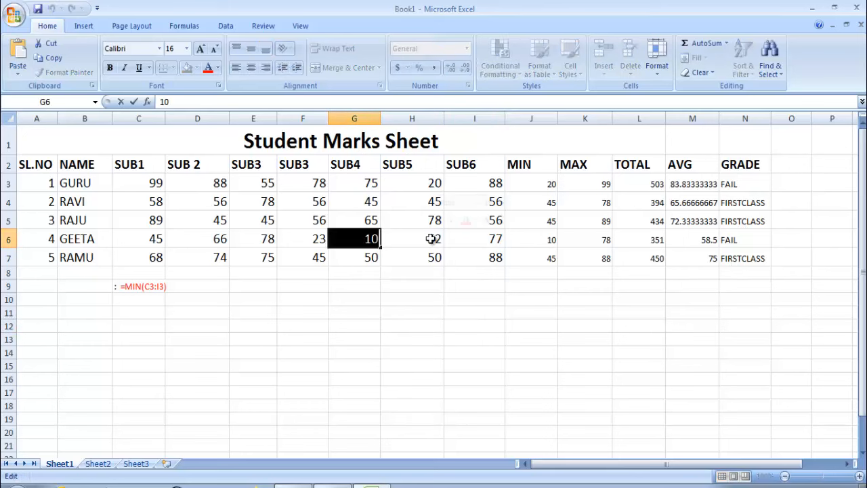
pyautogui.write('99')
pyautogui.click(477, 324)
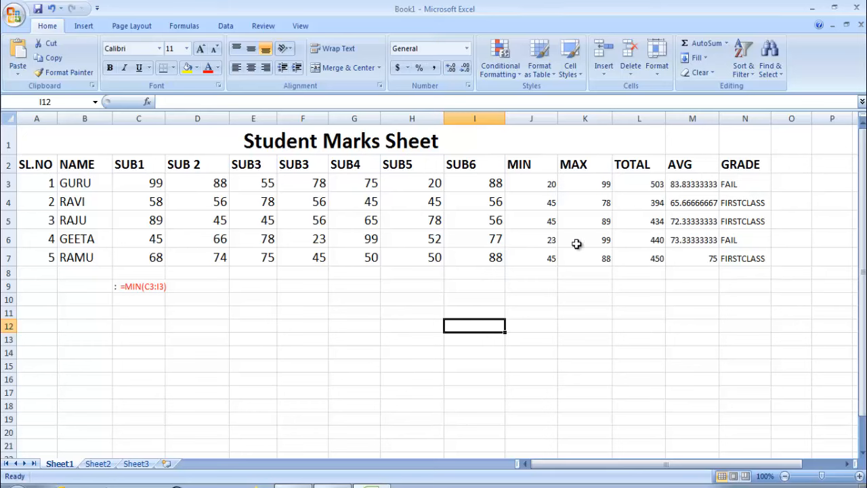
pyautogui.doubleClick(316, 239)
pyautogui.moveTo(315, 238); pyautogui.dragTo(373, 237)
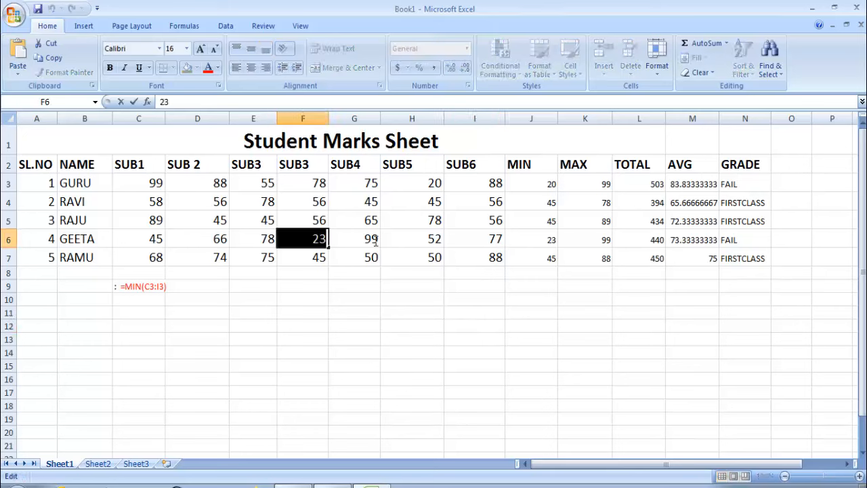
pyautogui.write('99')
pyautogui.click(420, 340)
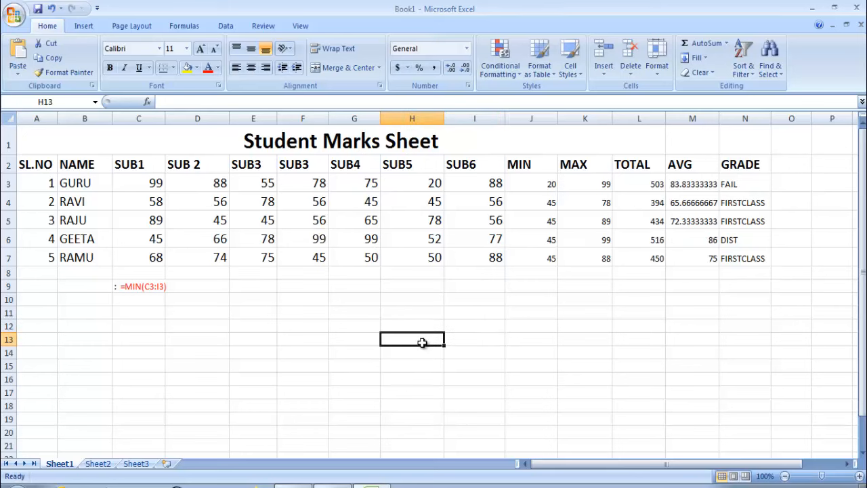
# Copy the complete text of the grade formula in N4
pyautogui.click(745, 240)
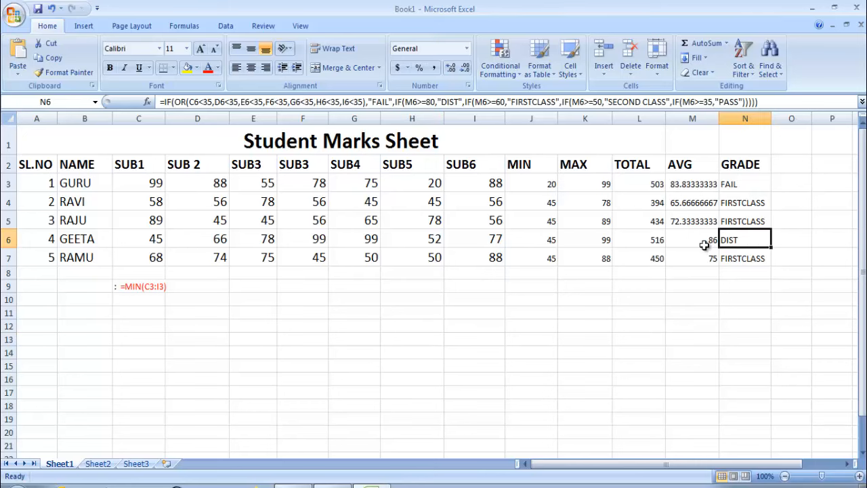
pyautogui.click(754, 187)
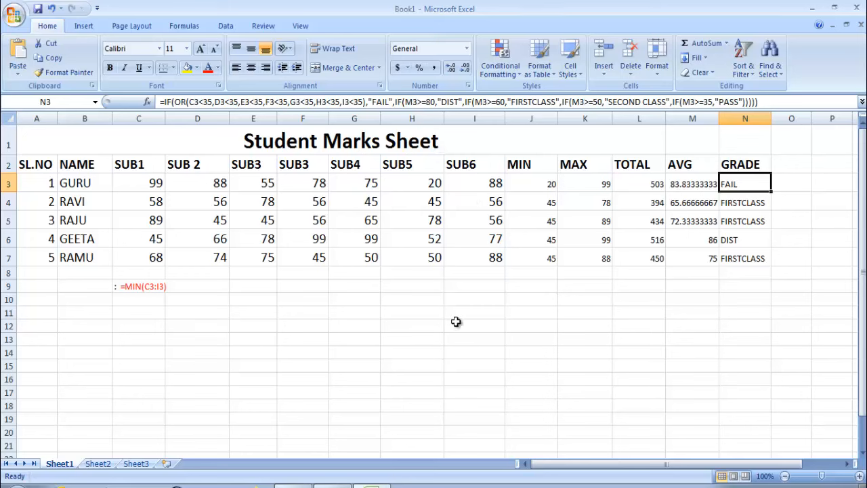
pyautogui.click(729, 203)
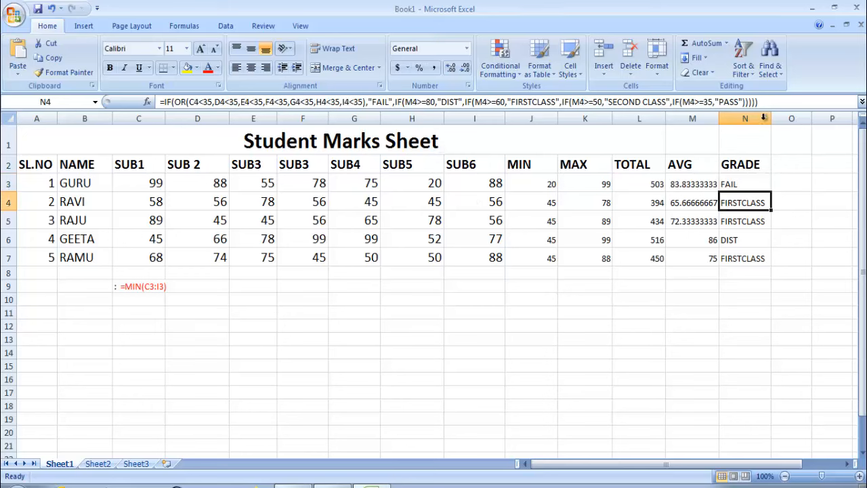
pyautogui.click(769, 104)
pyautogui.moveTo(769, 104); pyautogui.dragTo(155, 103)
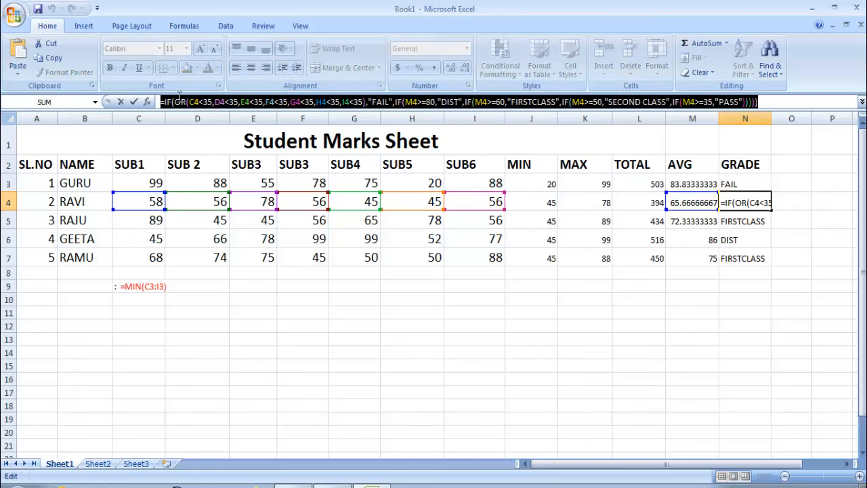
pyautogui.rightClick(180, 103)
pyautogui.click(208, 122)
pyautogui.click(141, 325)
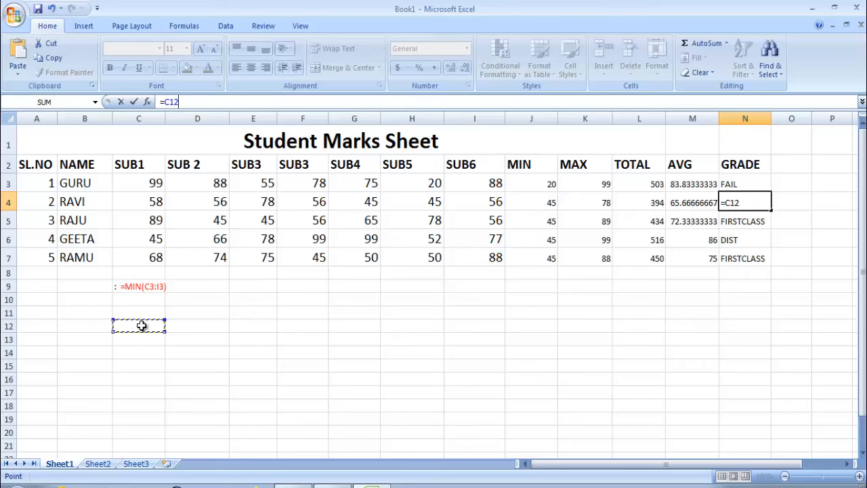
pyautogui.click(146, 342)
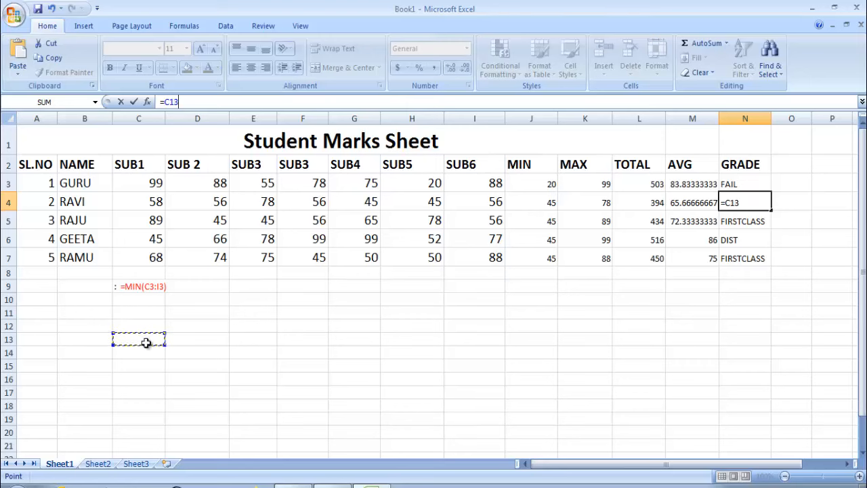
pyautogui.hotkey('ctrl', 'v')
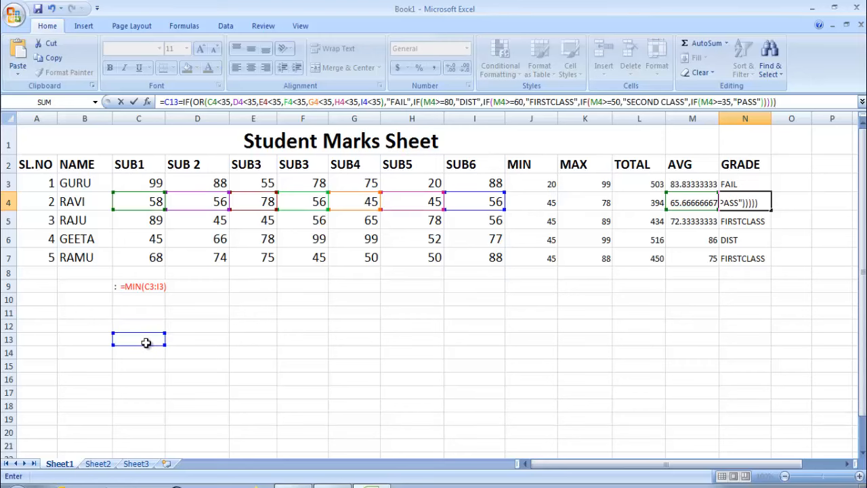
pyautogui.hotkey('ctrl', 'z')
pyautogui.click(201, 389)
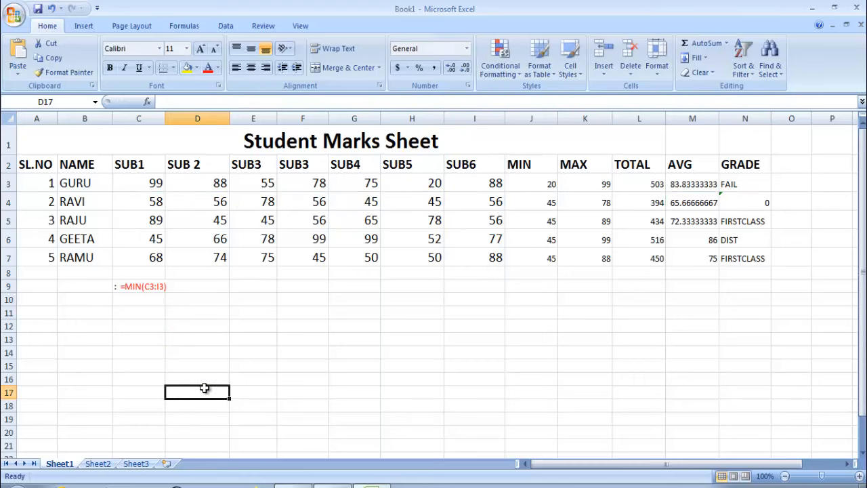
pyautogui.hotkey('ctrl', 'z')
pyautogui.click(400, 390)
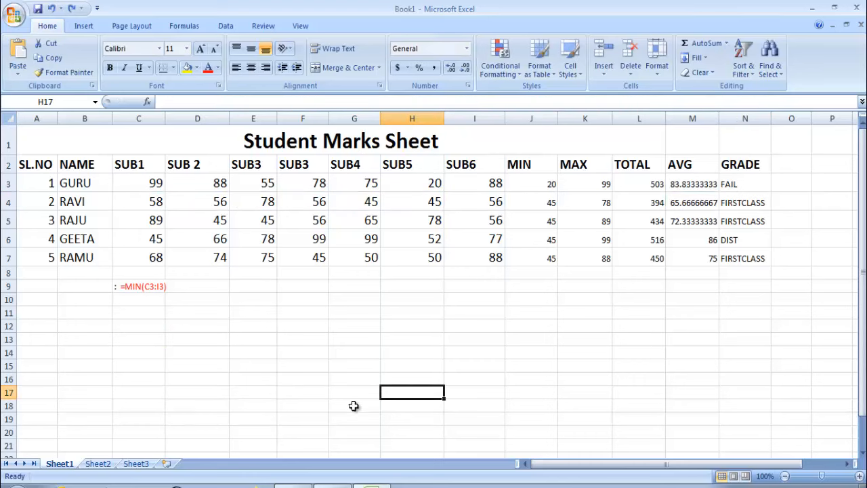
pyautogui.click(272, 405)
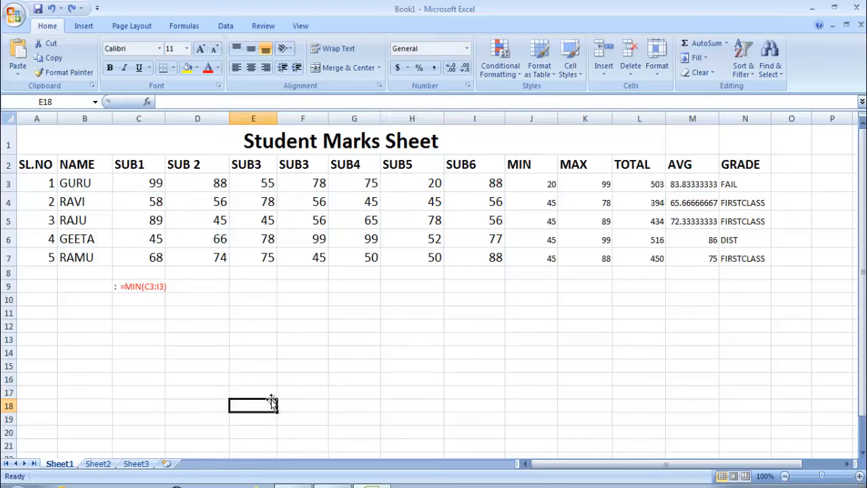
# Enter a colon in C10 followed by the pasted grade formula, so it is kept as a text note
pyautogui.click(120, 298)
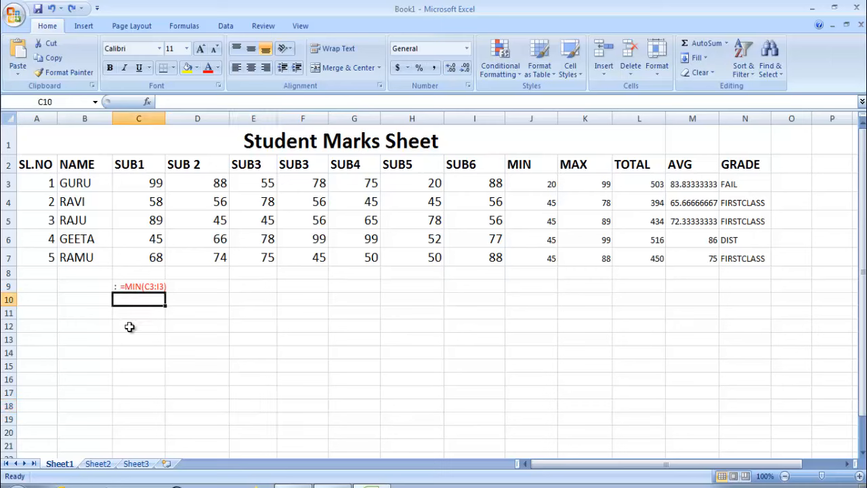
pyautogui.write(':')
pyautogui.hotkey('ctrl', 'v')
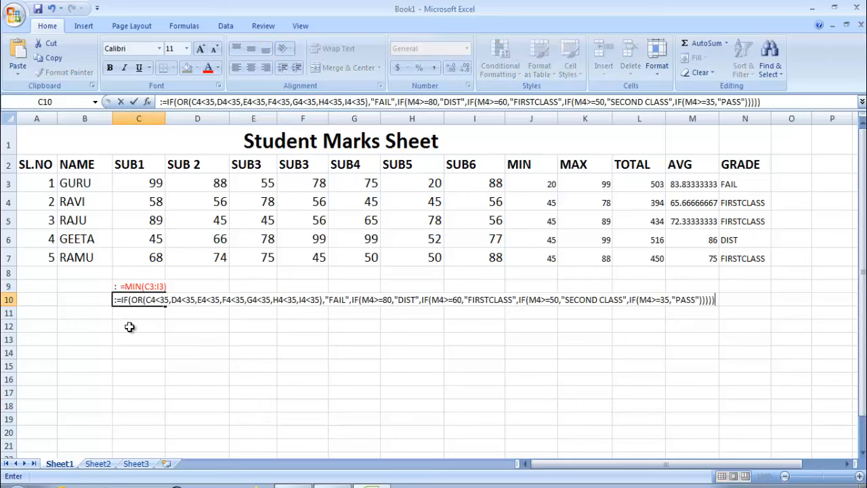
pyautogui.click(135, 352)
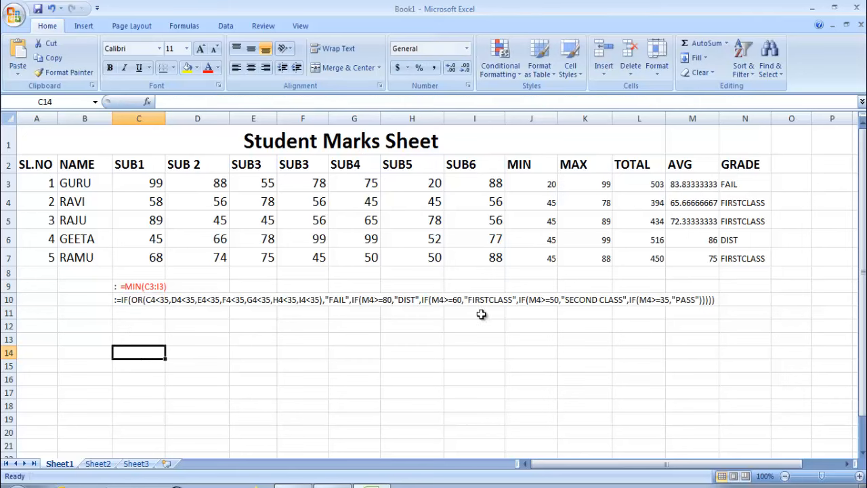
# Start another formula note in C11 with ": ="
pyautogui.click(133, 312)
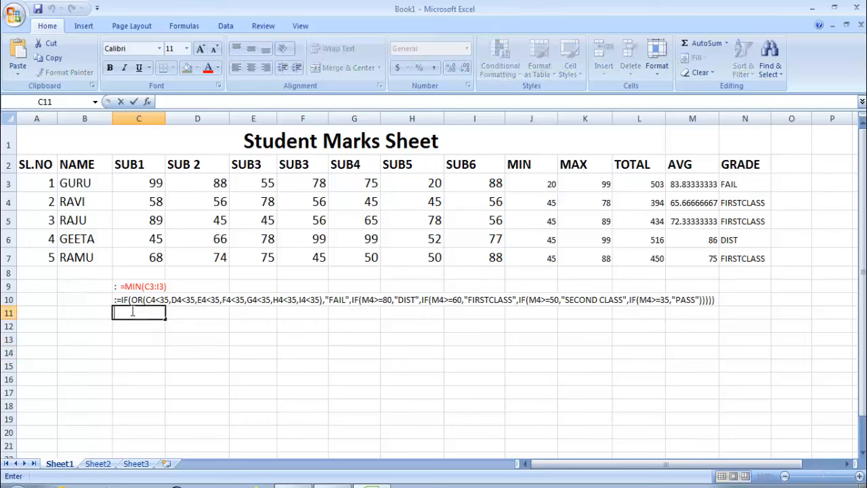
pyautogui.hotkey('ctrl', ';')
pyautogui.click(534, 182)
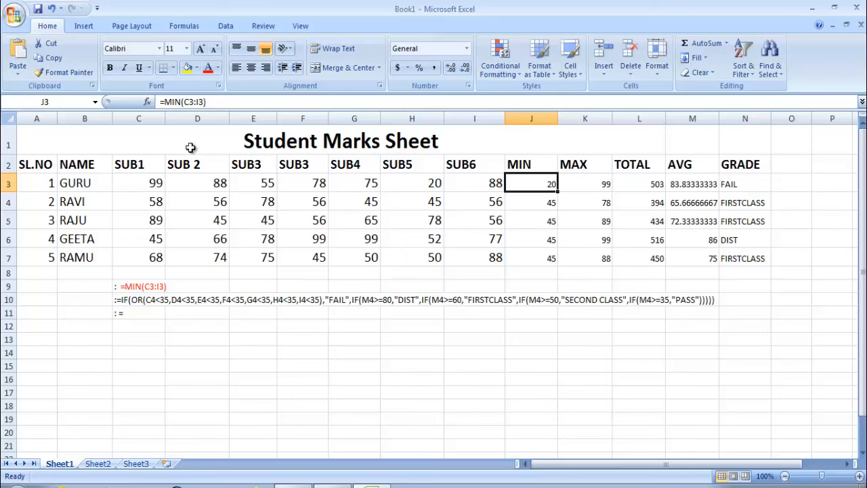
# Try to copy the MAX formula text from K3 into a note below the table
pyautogui.click(576, 184)
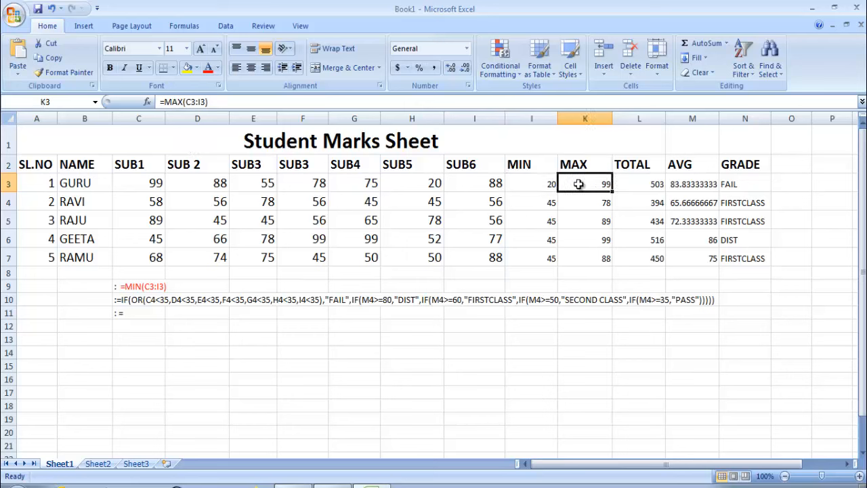
pyautogui.moveTo(230, 103); pyautogui.dragTo(153, 103)
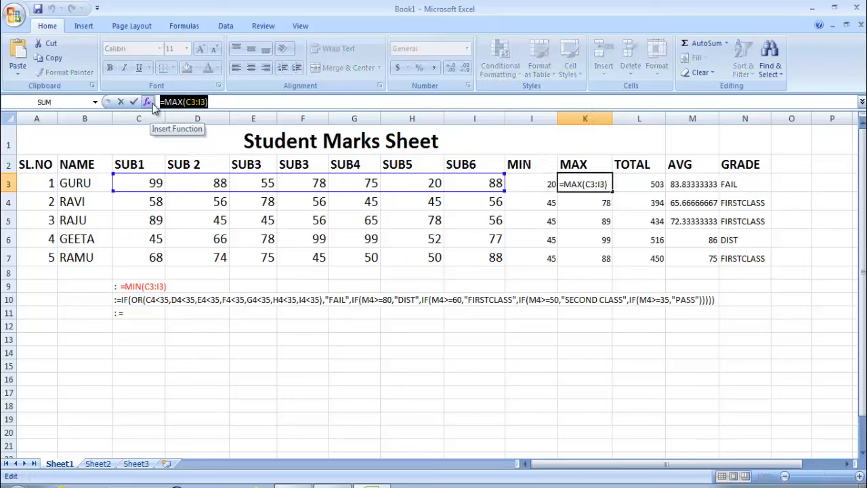
pyautogui.write('=')
pyautogui.click(128, 313)
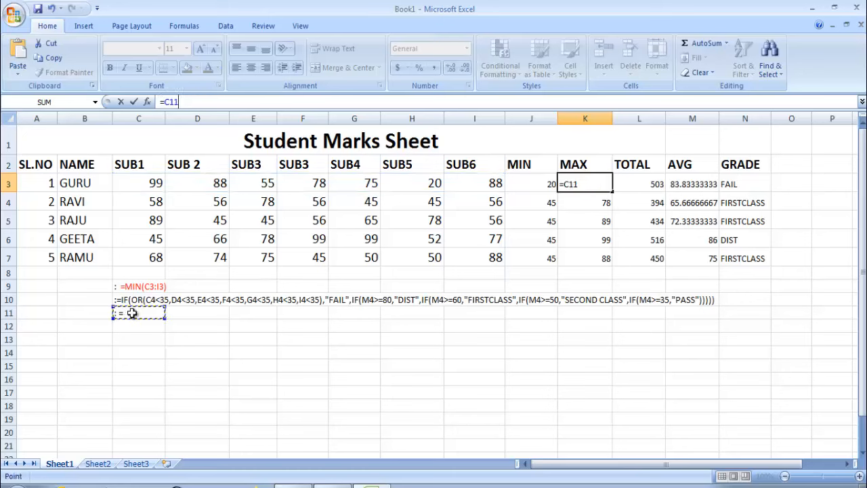
pyautogui.click(136, 330)
pyautogui.press('F8')
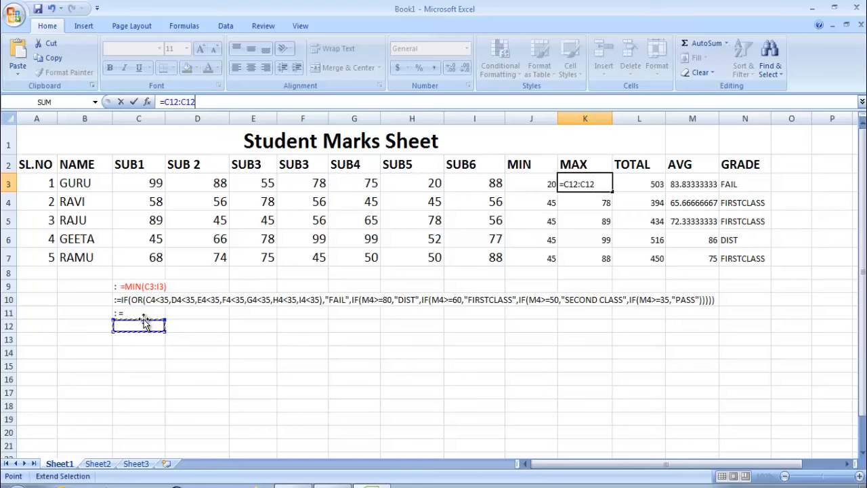
pyautogui.click(149, 404)
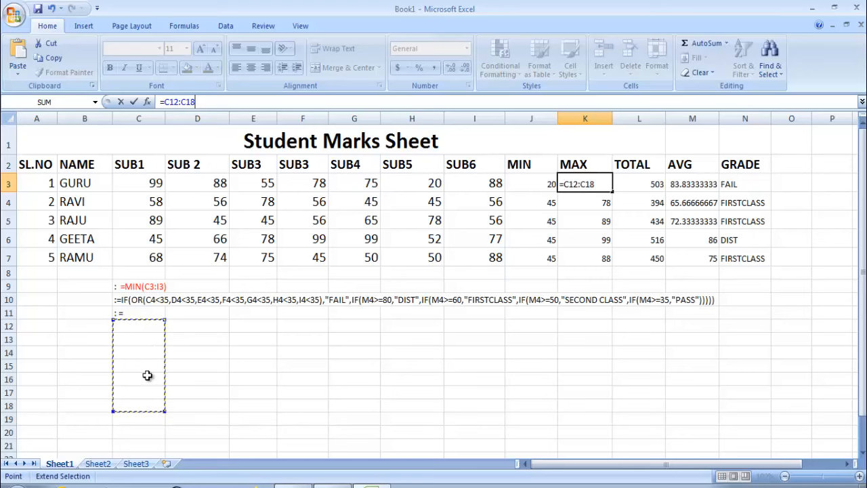
pyautogui.press('F8')
pyautogui.click(203, 380)
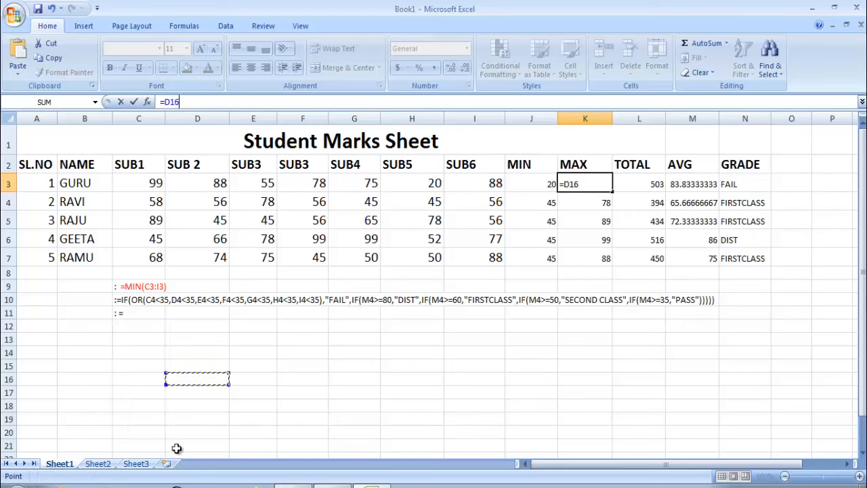
pyautogui.click(139, 313)
pyautogui.write('=MAX(C3:I3)')
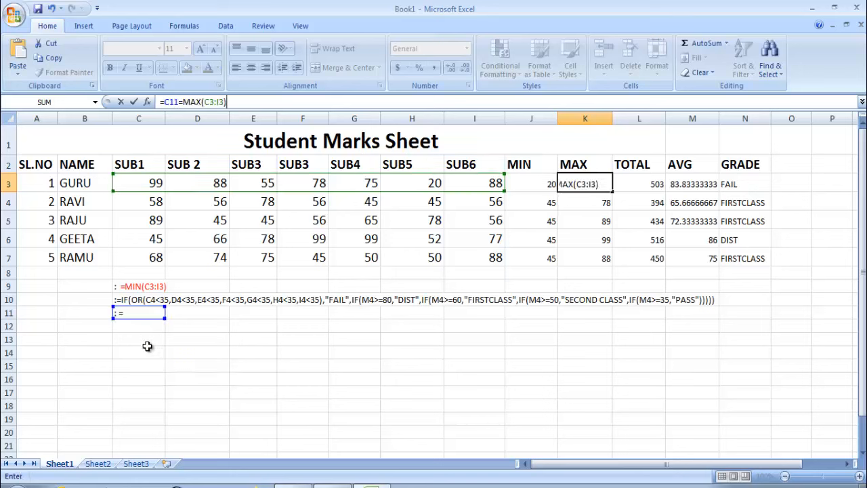
pyautogui.click(141, 331)
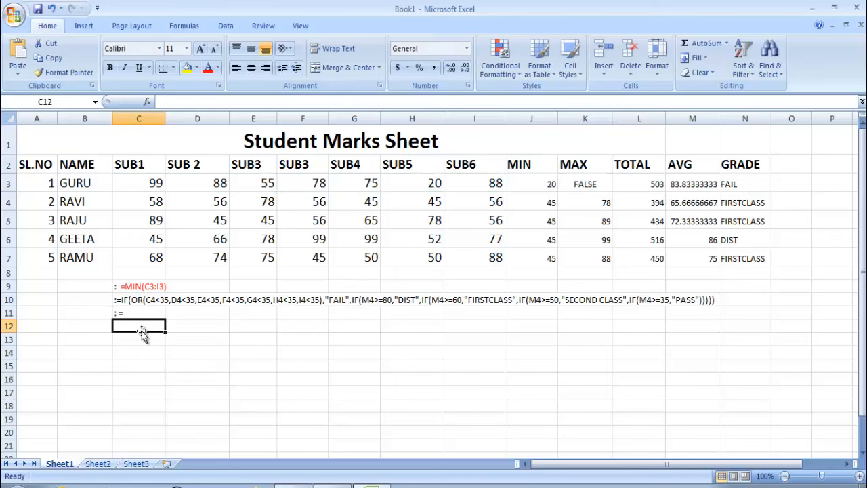
# Enter the text note :=MAX(C3:I3) in C12 and clear the unfinished note in C11
pyautogui.write(':=MAX(C3:I3)')
pyautogui.click(143, 355)
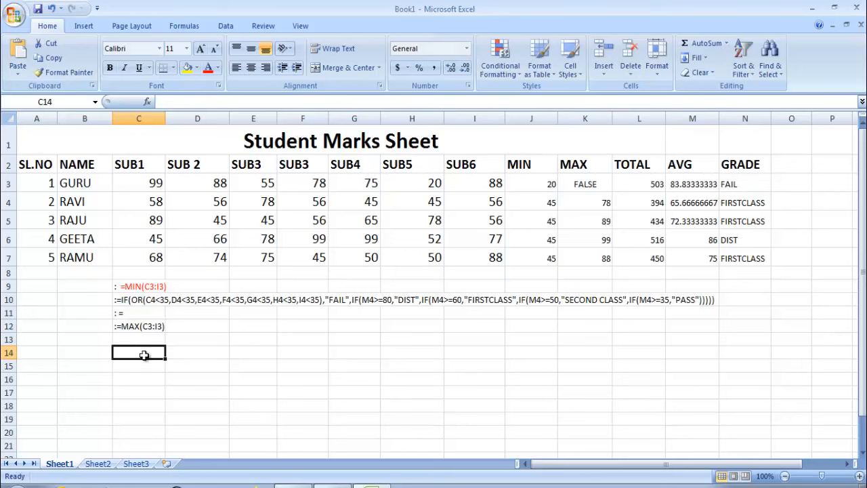
pyautogui.doubleClick(137, 313)
pyautogui.moveTo(123, 313); pyautogui.dragTo(104, 312)
pyautogui.press('BackSpace')
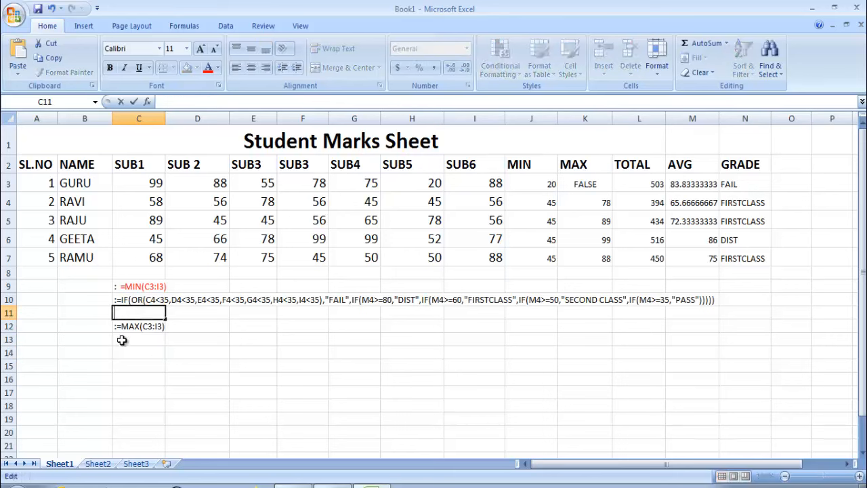
pyautogui.click(129, 353)
# Move the MAX formula note from C12 up to C11
pyautogui.click(121, 328)
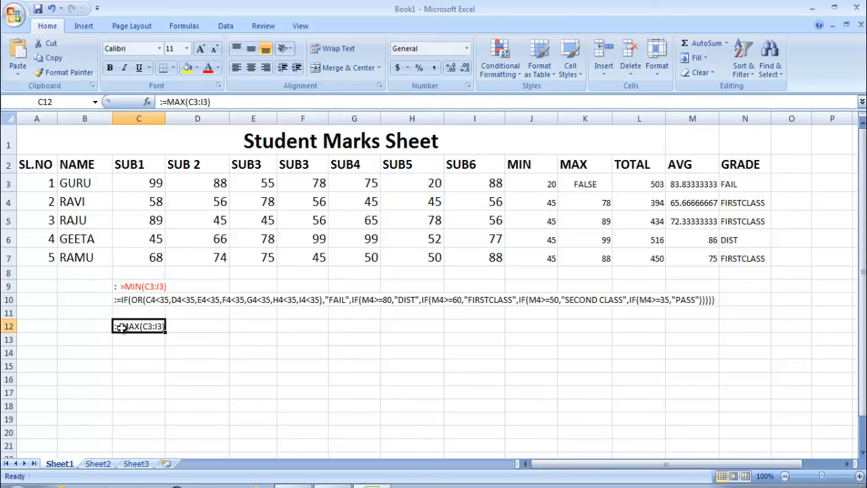
pyautogui.hotkey('ctrl', 'c')
pyautogui.click(129, 311)
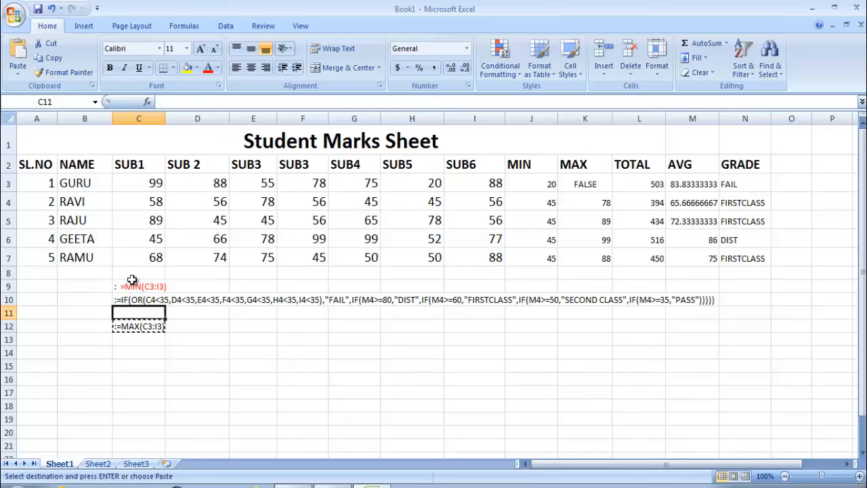
pyautogui.press('Return')
pyautogui.click(134, 328)
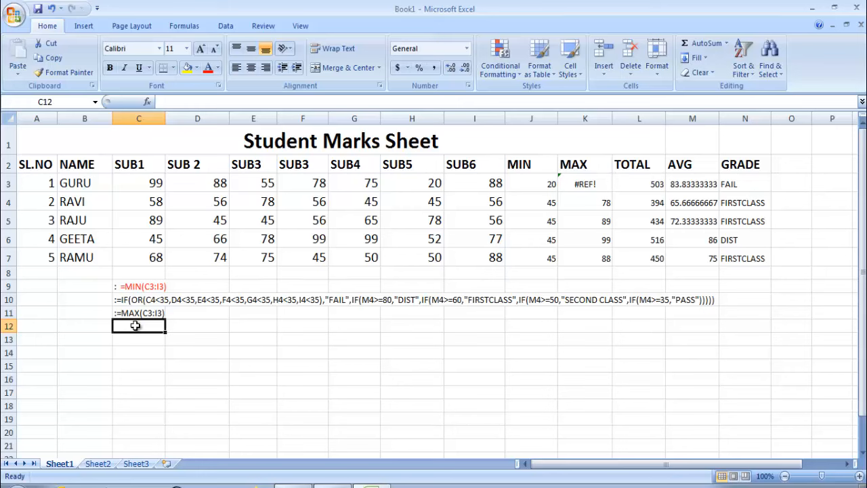
# Undo the note edits in C11 and C12 and the accidental change to the MAX formula in K3
pyautogui.click(654, 184)
pyautogui.click(578, 187)
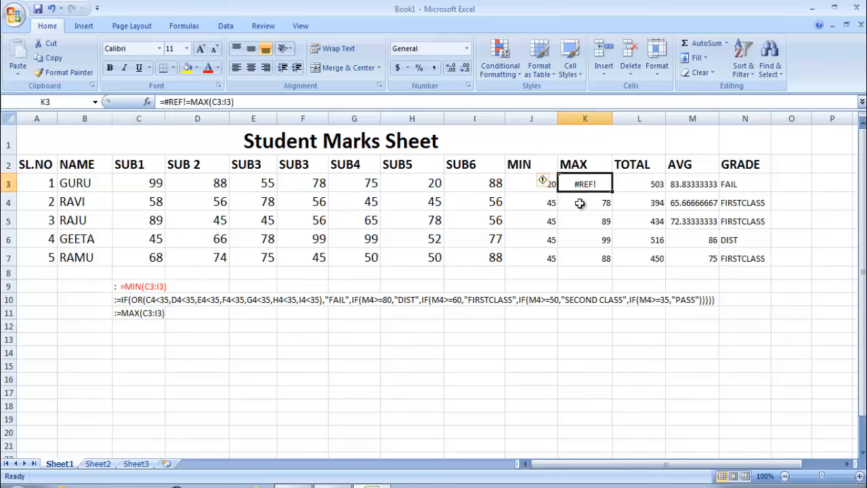
pyautogui.hotkey('ctrl', 'z')
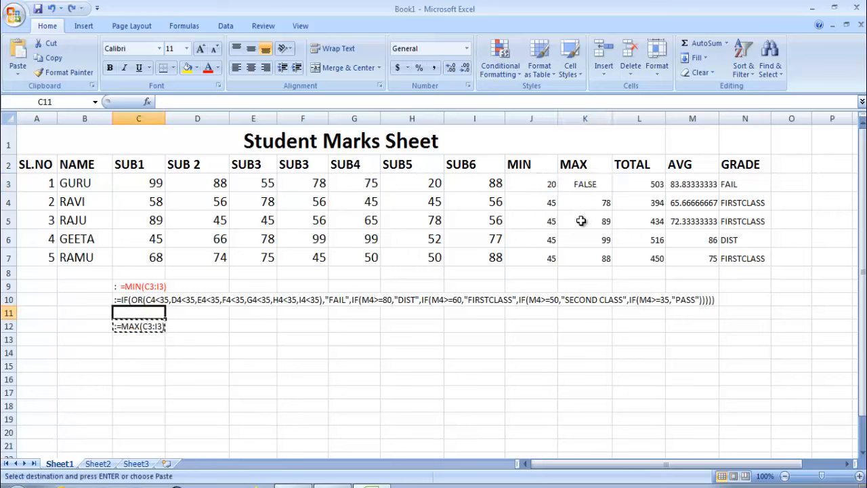
pyautogui.click(638, 187)
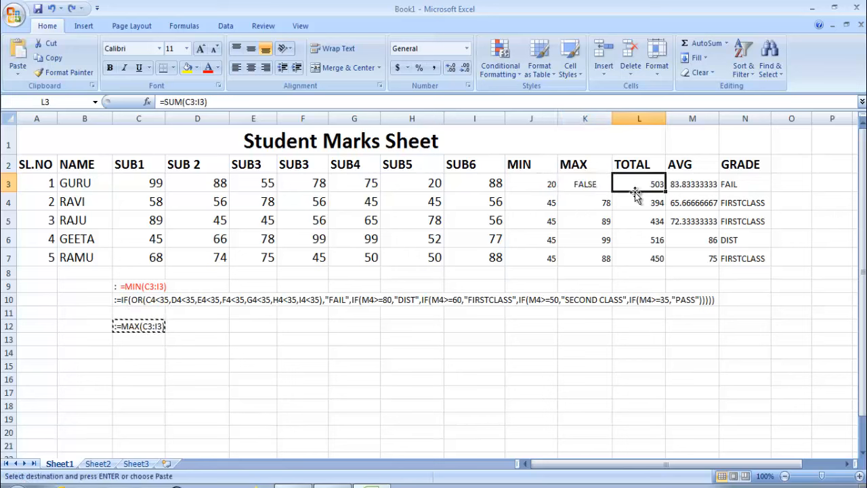
pyautogui.hotkey('ctrl', 'z')
pyautogui.hotkey('ctrl', 'z')
pyautogui.hotkey('ctrl', 'z')
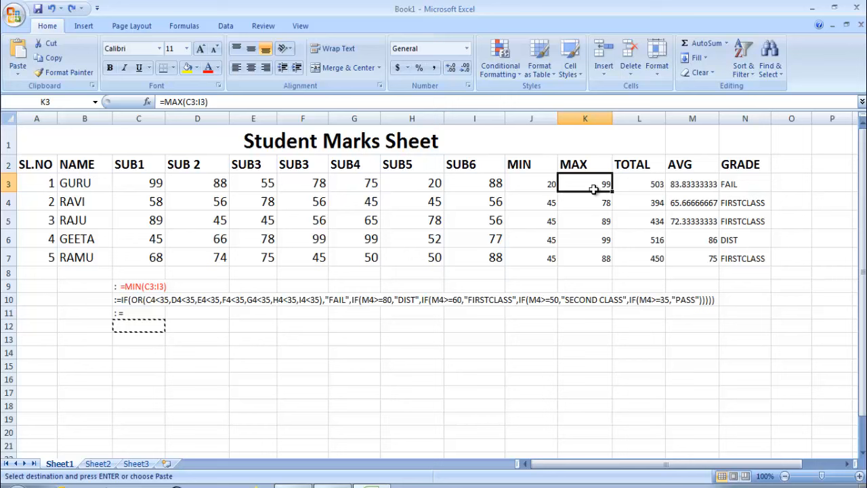
# Try to copy the SUM formula text from L3 into a note in C12
pyautogui.click(640, 189)
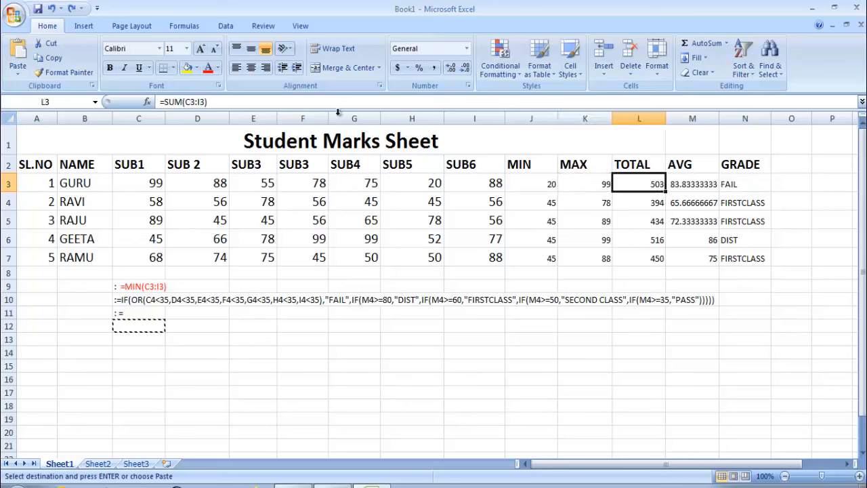
pyautogui.moveTo(208, 102); pyautogui.dragTo(144, 107)
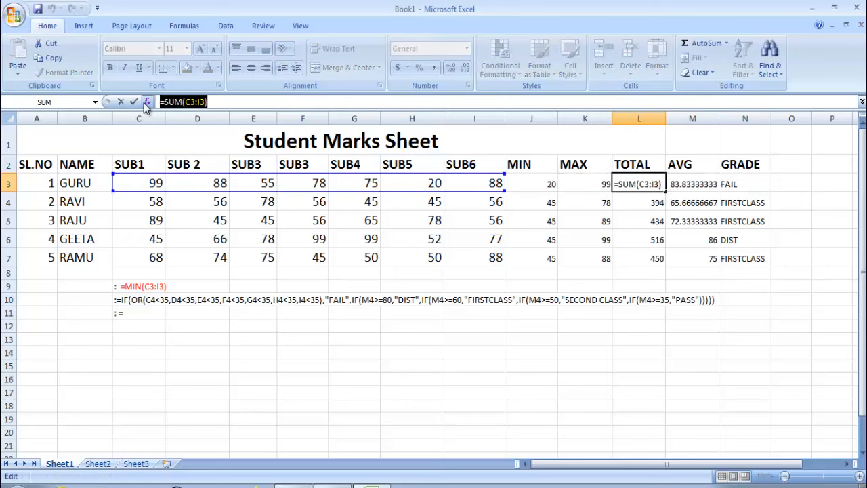
pyautogui.click(139, 315)
pyautogui.click(140, 331)
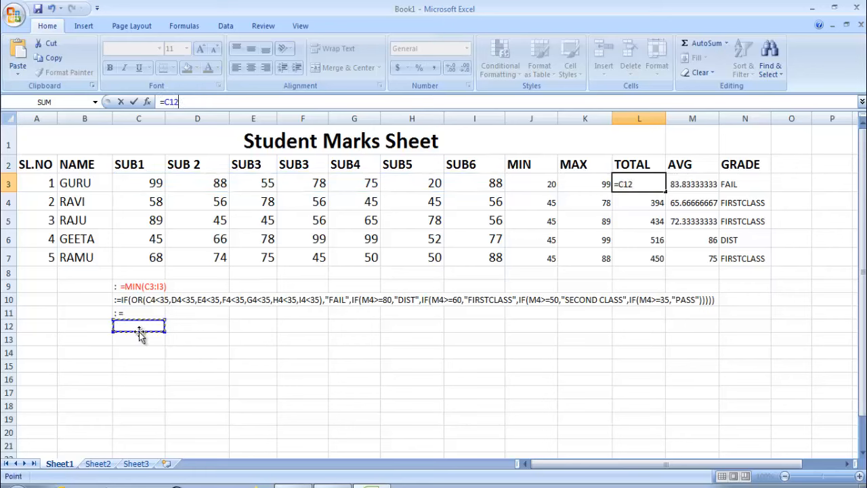
pyautogui.write(';;::')
pyautogui.click(177, 372)
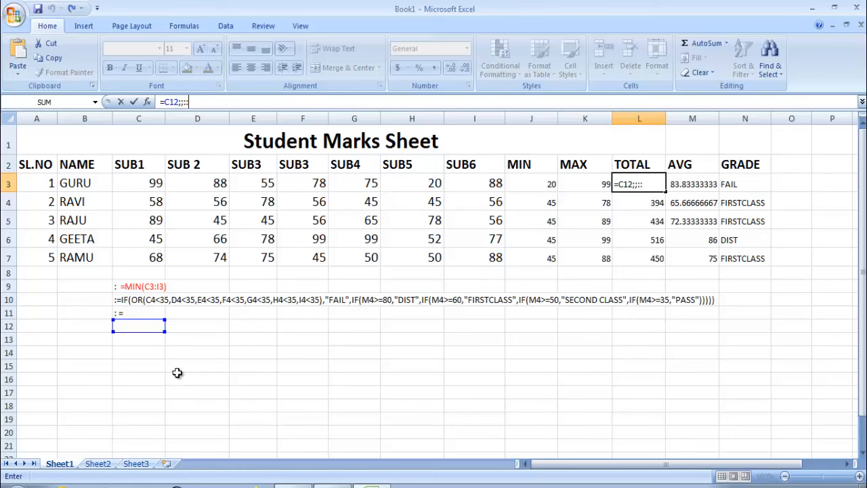
pyautogui.press('Return')
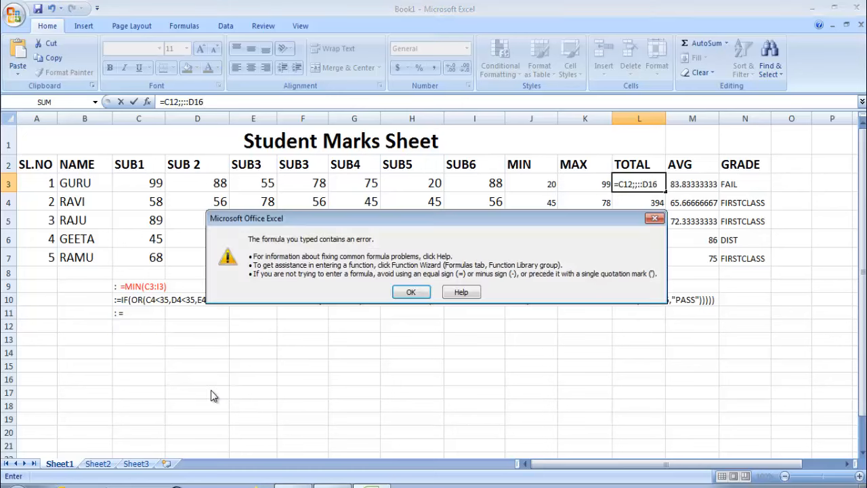
pyautogui.click(409, 297)
pyautogui.press('BackSpace')
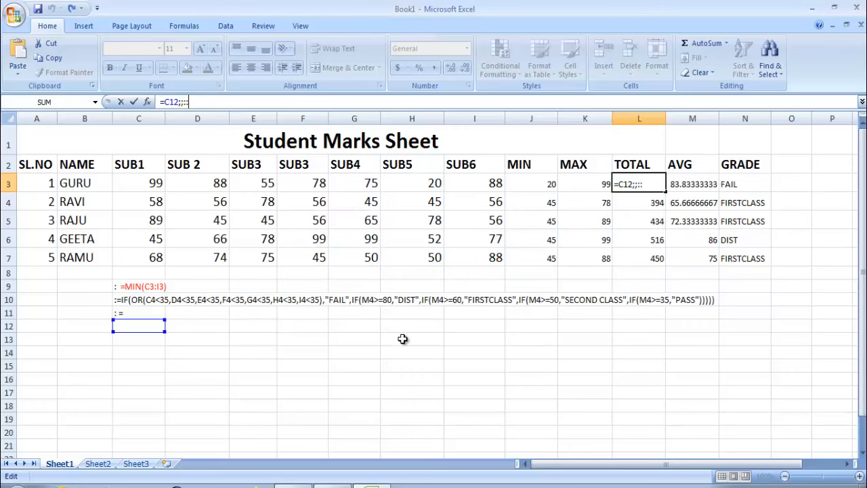
pyautogui.click(296, 379)
pyautogui.press('alt')
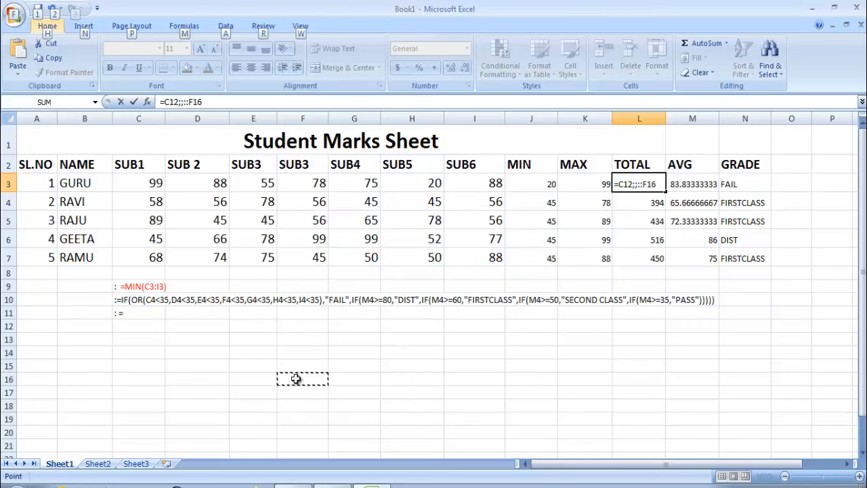
pyautogui.hotkey('ctrl', 'z')
pyautogui.hotkey('ctrl', 'z')
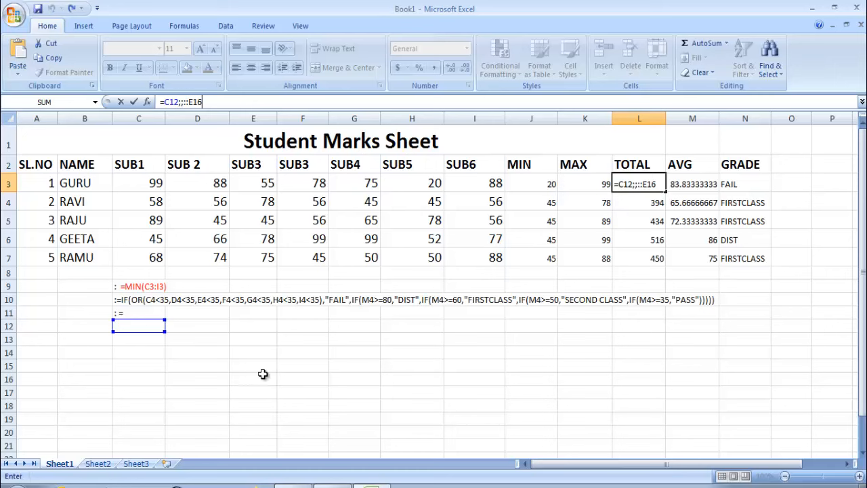
pyautogui.click(323, 380)
pyautogui.click(579, 383)
pyautogui.click(648, 311)
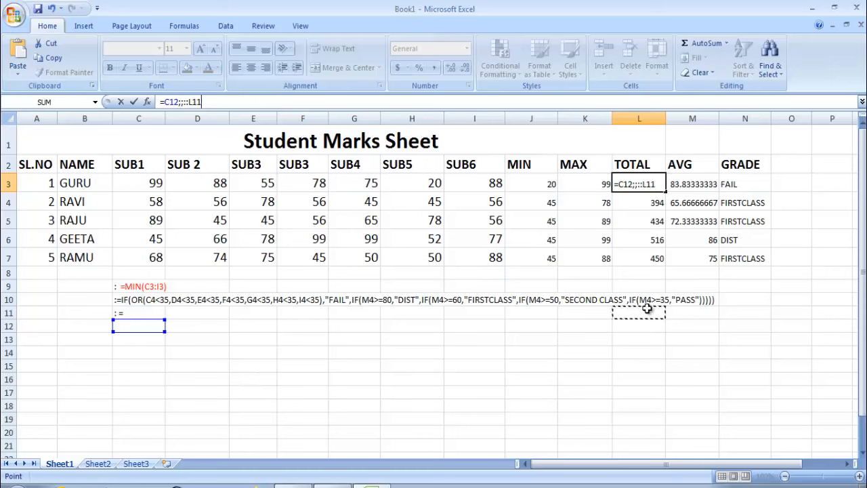
pyautogui.click(646, 302)
pyautogui.click(344, 342)
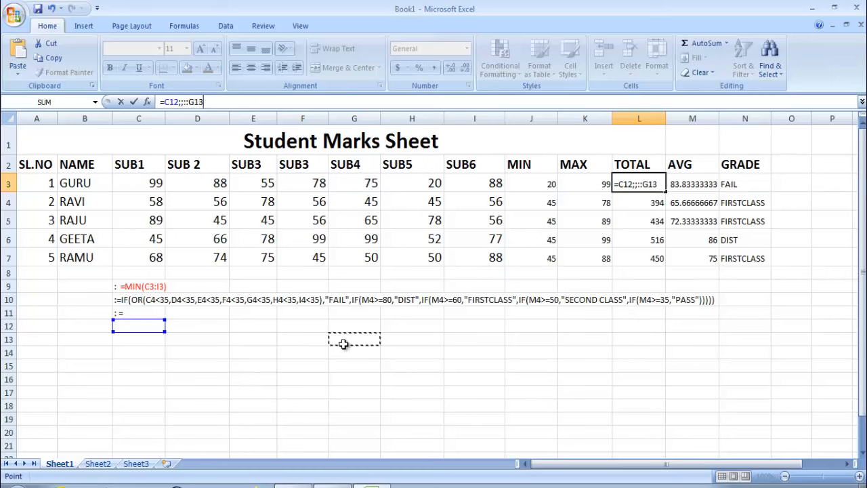
pyautogui.click(198, 369)
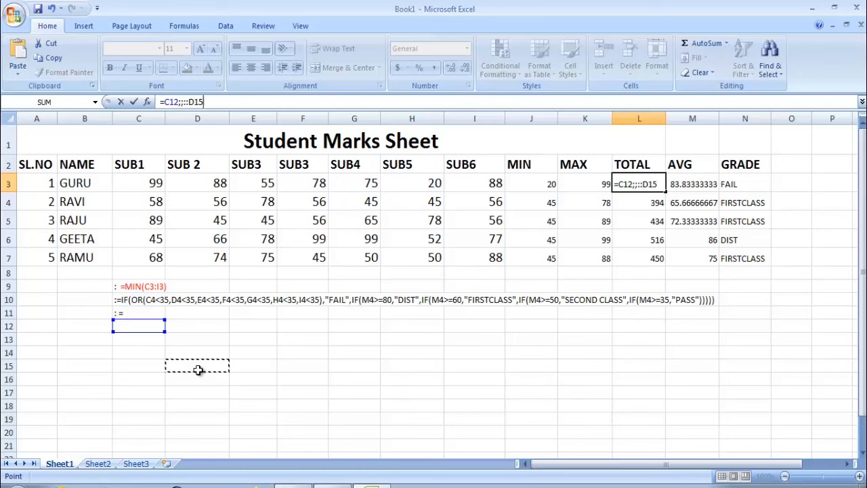
pyautogui.click(54, 10)
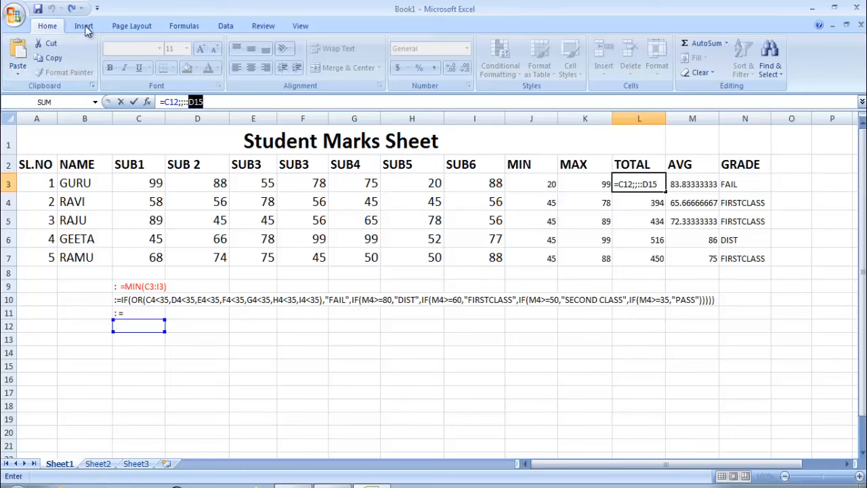
# Clear the faulty entry in L3 and restore its total by filling the SUM formula upward from L4
pyautogui.moveTo(220, 101); pyautogui.dragTo(109, 101)
pyautogui.press('Delete')
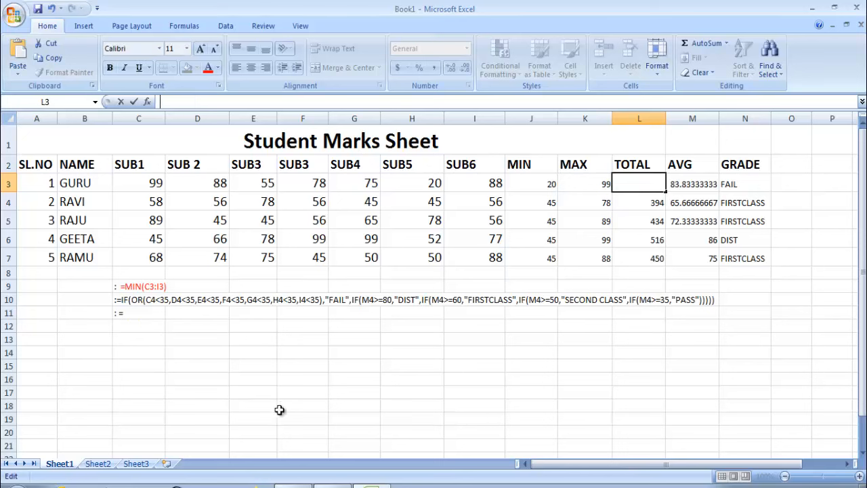
pyautogui.click(280, 408)
pyautogui.click(649, 205)
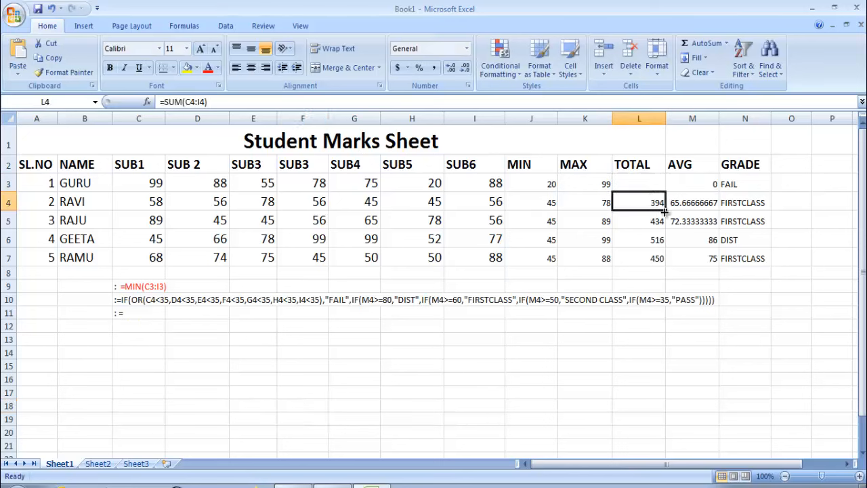
pyautogui.moveTo(666, 210); pyautogui.dragTo(656, 180)
pyautogui.click(647, 336)
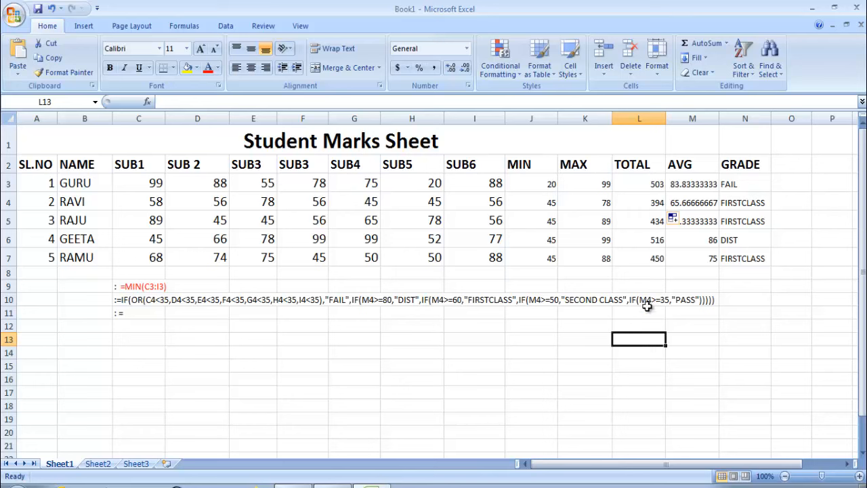
# Delete all the formula notes below the table in rows 9 to 11
pyautogui.click(134, 317)
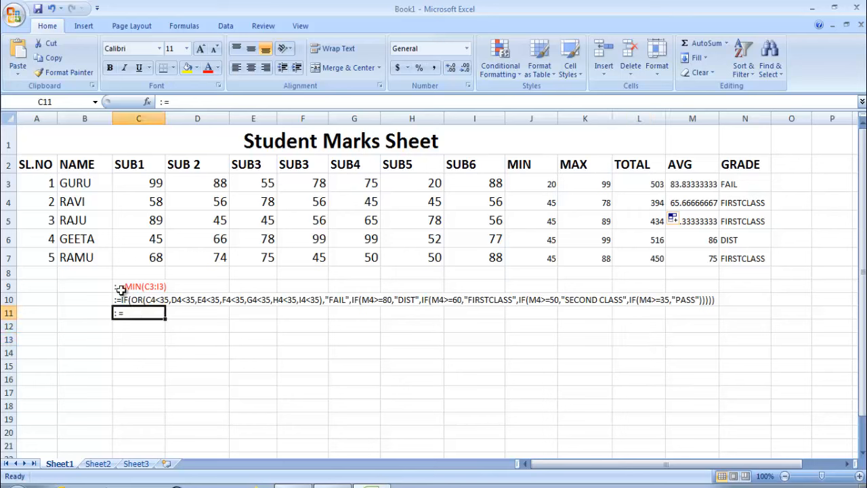
pyautogui.moveTo(120, 287); pyautogui.dragTo(690, 311)
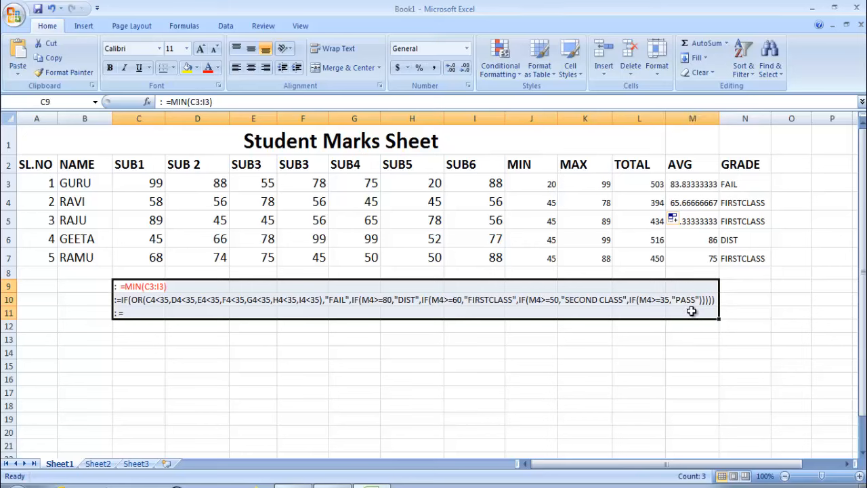
pyautogui.press('Delete')
pyautogui.click(337, 386)
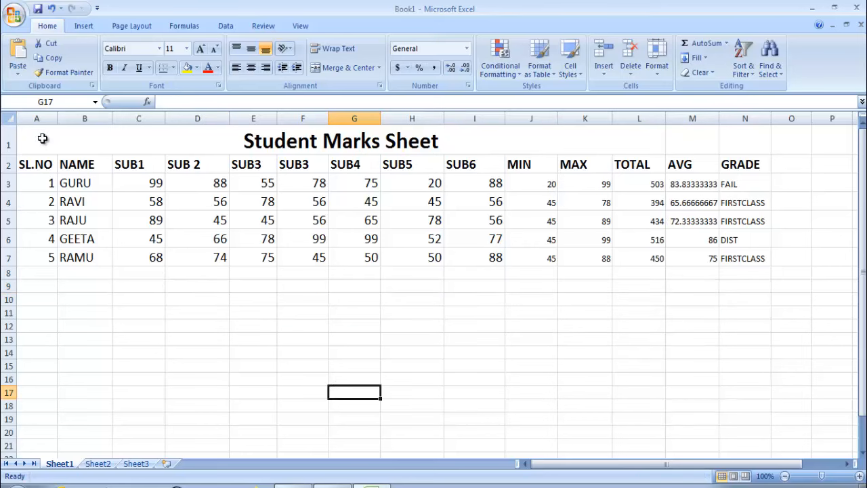
# Remove bold from the whole marks table A1:N7, set its font size to 16 and left-align its contents
pyautogui.moveTo(41, 138); pyautogui.dragTo(750, 269)
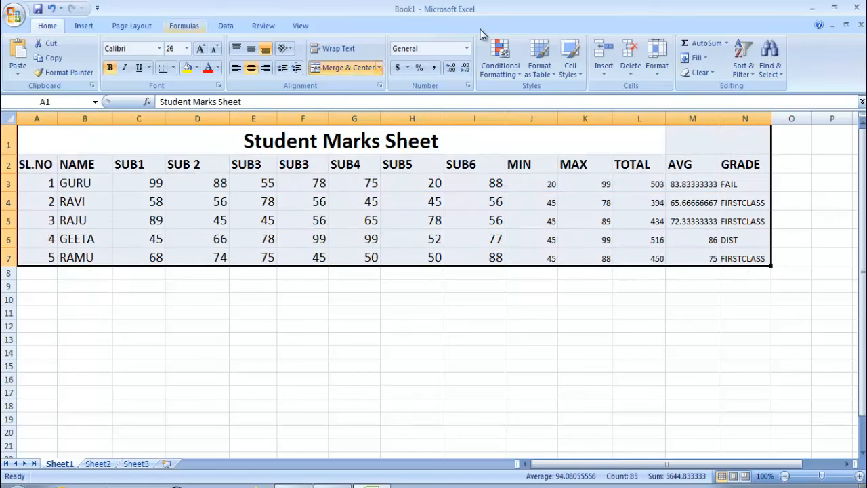
pyautogui.click(110, 69)
pyautogui.click(187, 48)
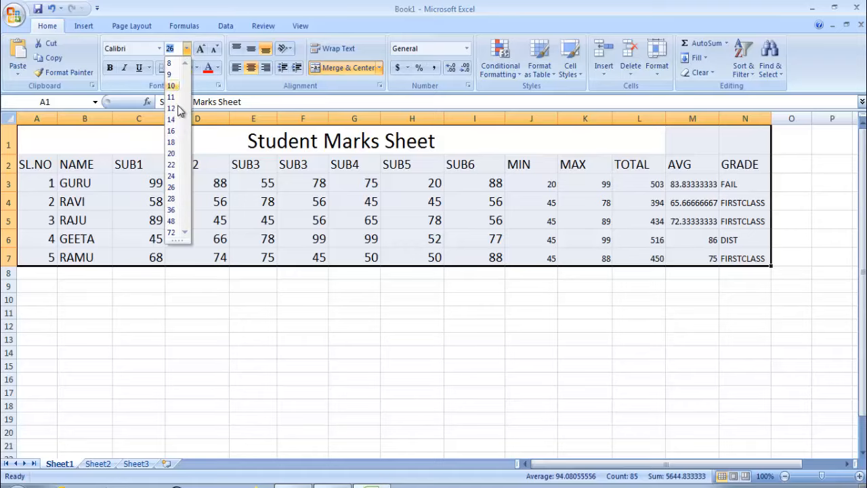
pyautogui.click(173, 132)
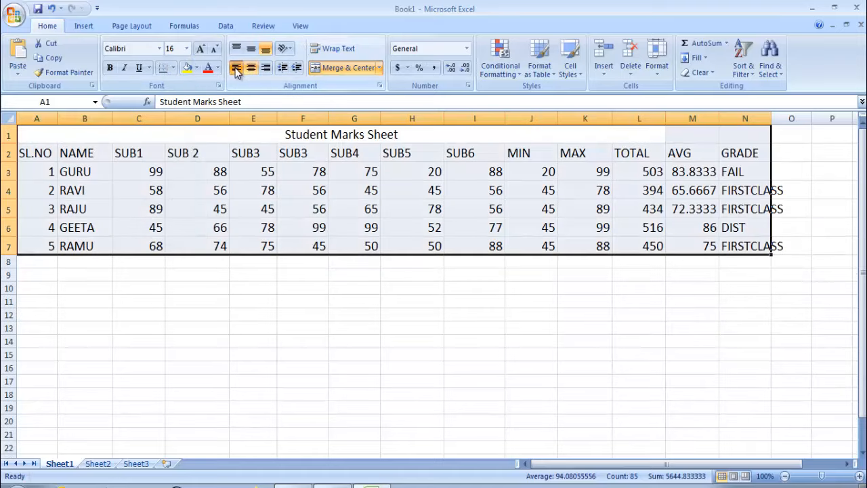
pyautogui.click(235, 68)
pyautogui.click(398, 325)
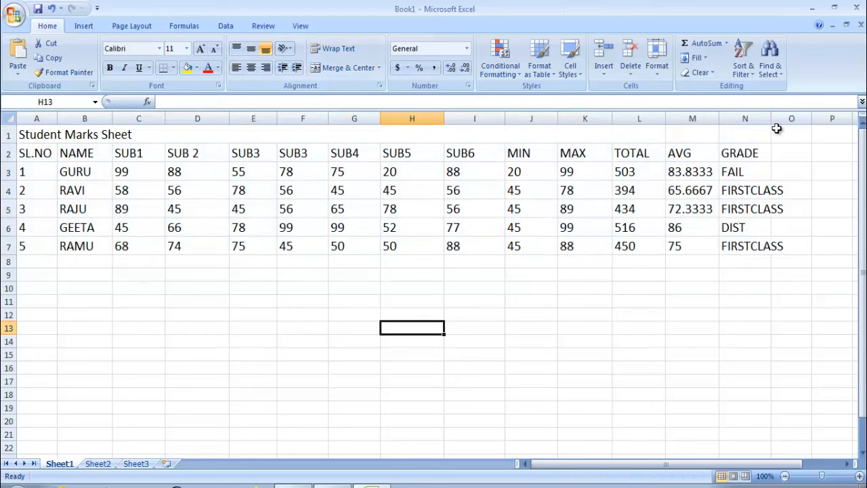
# Widen the GRADE column N and the AVG column M to fit their contents
pyautogui.moveTo(772, 120); pyautogui.dragTo(803, 121)
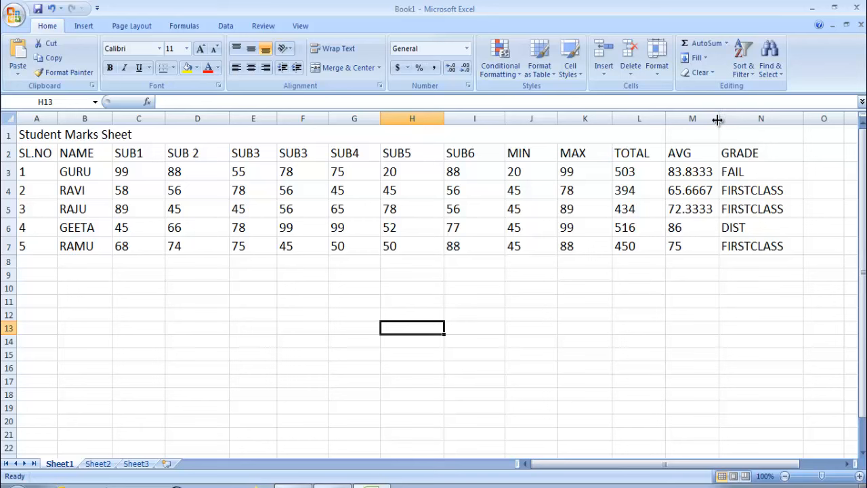
pyautogui.moveTo(717, 119); pyautogui.dragTo(723, 123)
pyautogui.moveTo(797, 252); pyautogui.dragTo(16, 140)
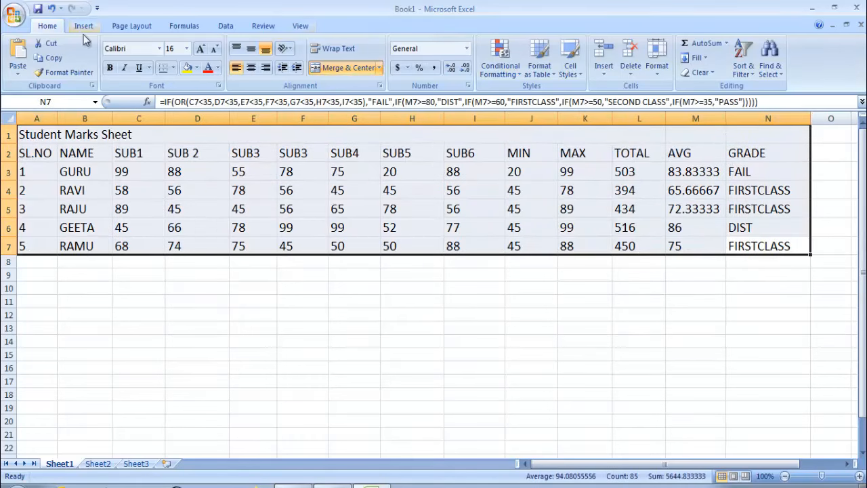
pyautogui.click(332, 71)
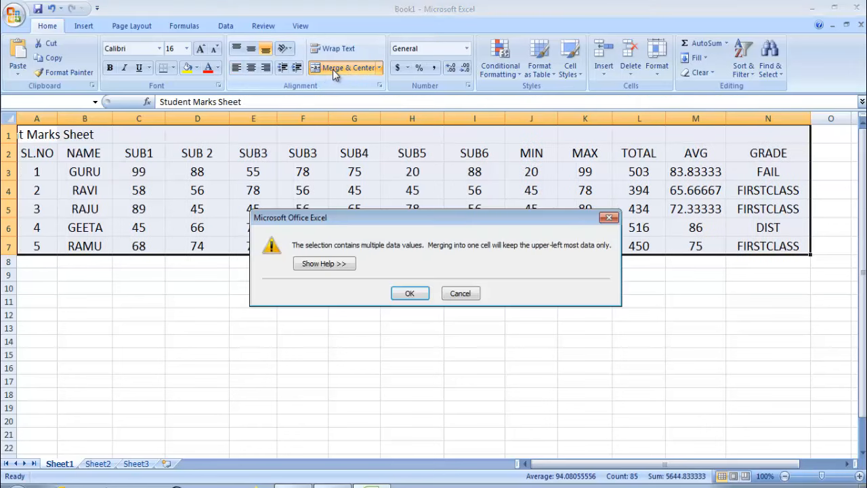
pyautogui.click(411, 293)
pyautogui.hotkey('ctrl', 'z')
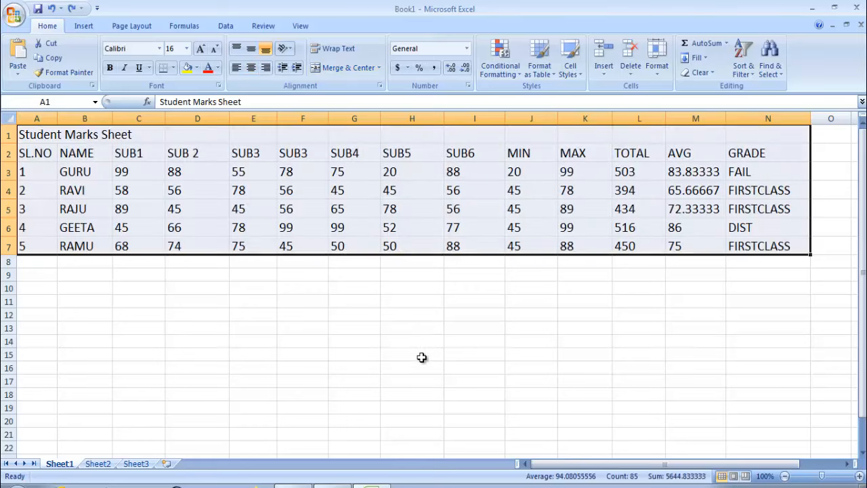
pyautogui.click(420, 355)
# Merge and center the sheet title across A1:N1
pyautogui.click(135, 135)
pyautogui.moveTo(34, 135); pyautogui.dragTo(744, 135)
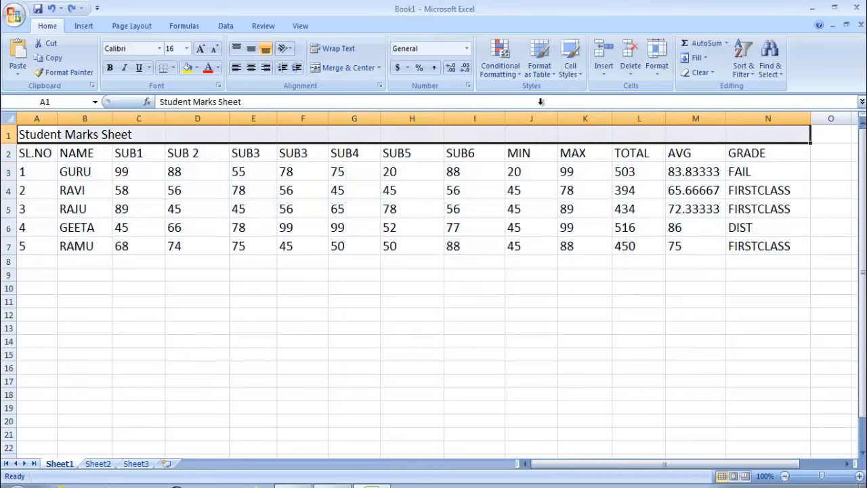
pyautogui.click(348, 68)
pyautogui.click(357, 289)
# Apply all borders to the marks table range A1:N8
pyautogui.moveTo(36, 137); pyautogui.dragTo(589, 255)
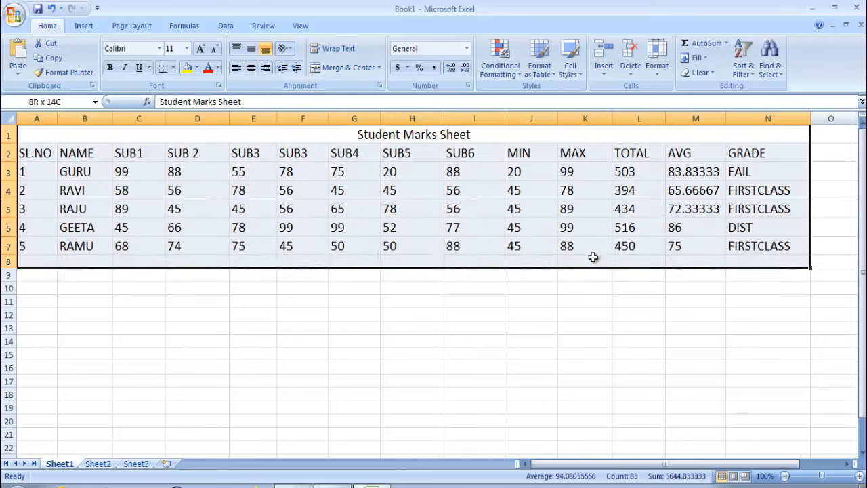
pyautogui.click(174, 67)
pyautogui.click(181, 203)
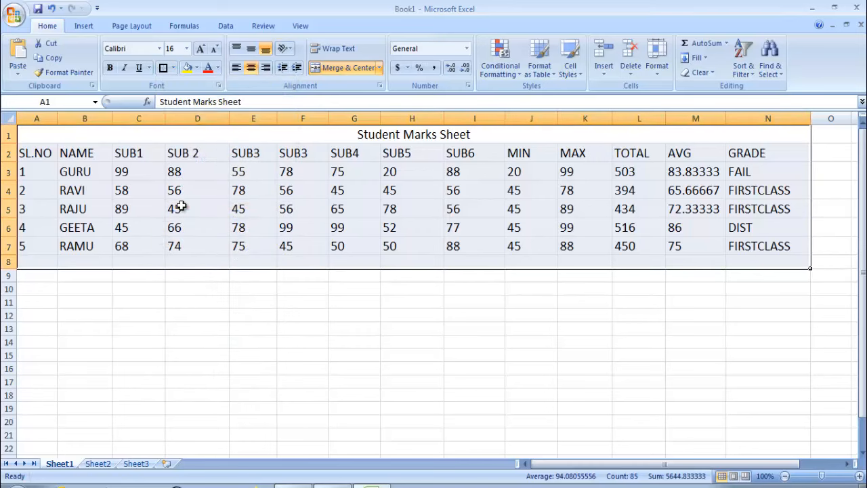
pyautogui.click(173, 68)
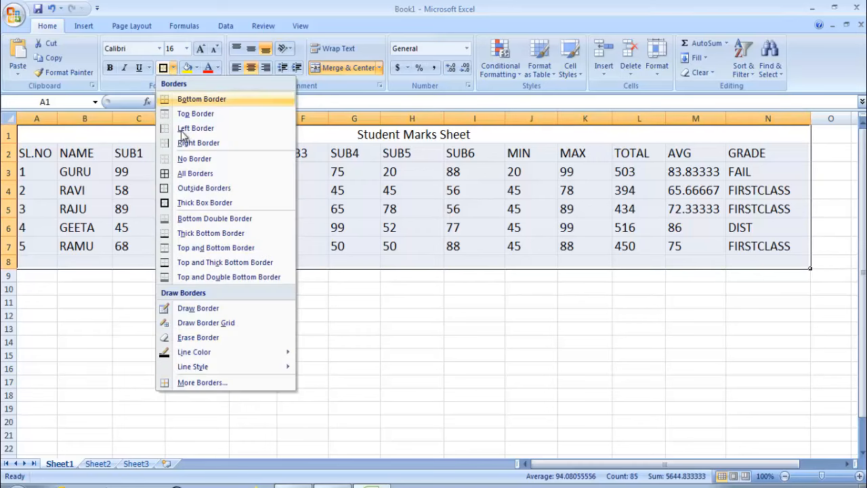
pyautogui.click(187, 173)
pyautogui.click(279, 355)
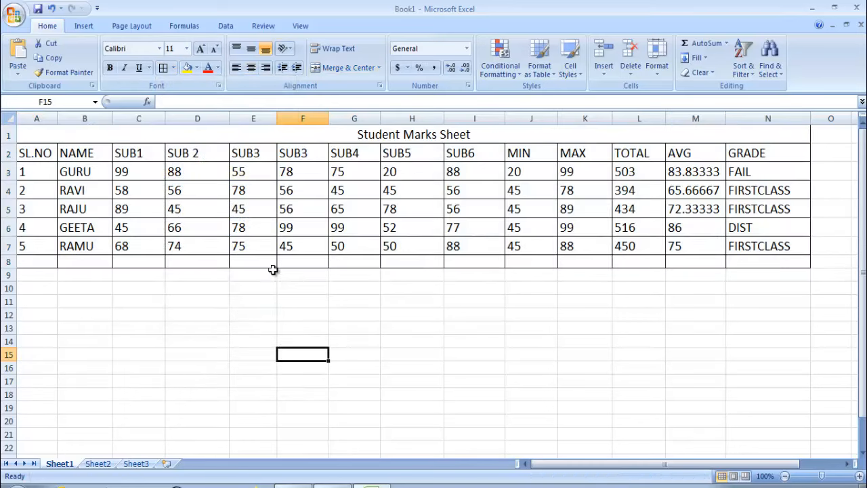
# Format the Student Marks Sheet title as red, bold, 24-point text and increase the height of row 1 to fit it
pyautogui.doubleClick(209, 133)
pyautogui.moveTo(236, 136); pyautogui.dragTo(518, 134)
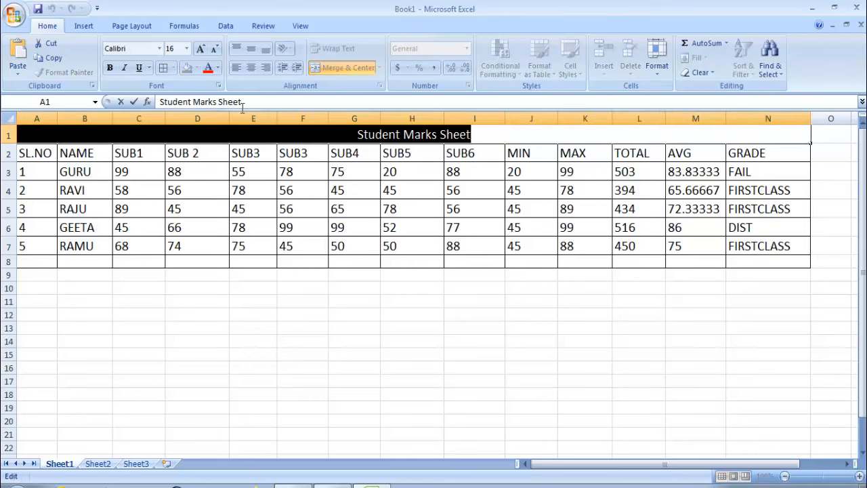
pyautogui.click(217, 68)
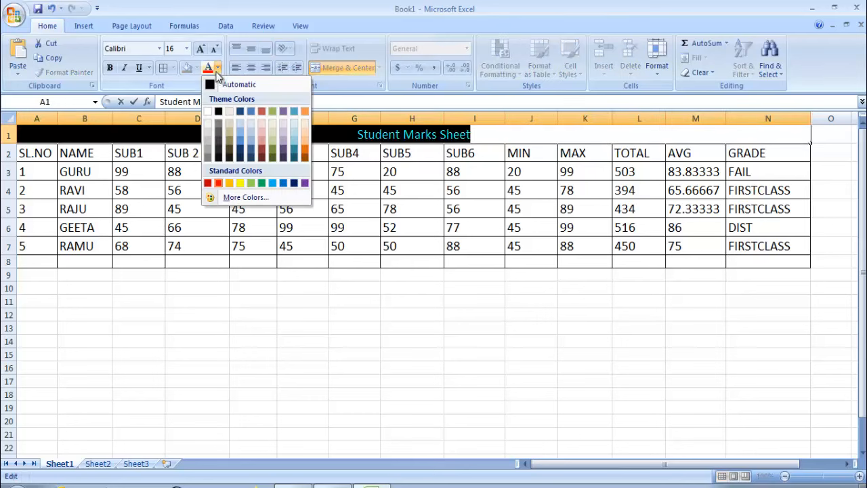
pyautogui.click(219, 183)
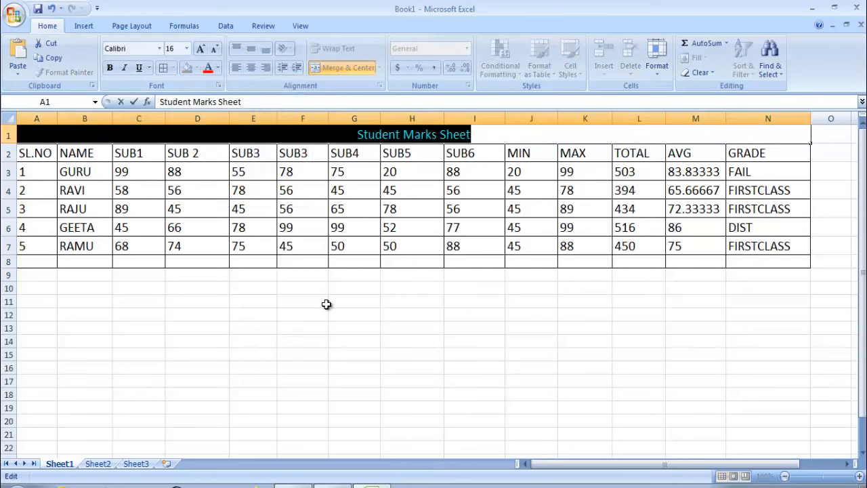
pyautogui.click(109, 67)
pyautogui.click(201, 48)
pyautogui.click(200, 48)
pyautogui.click(200, 48)
pyautogui.click(201, 48)
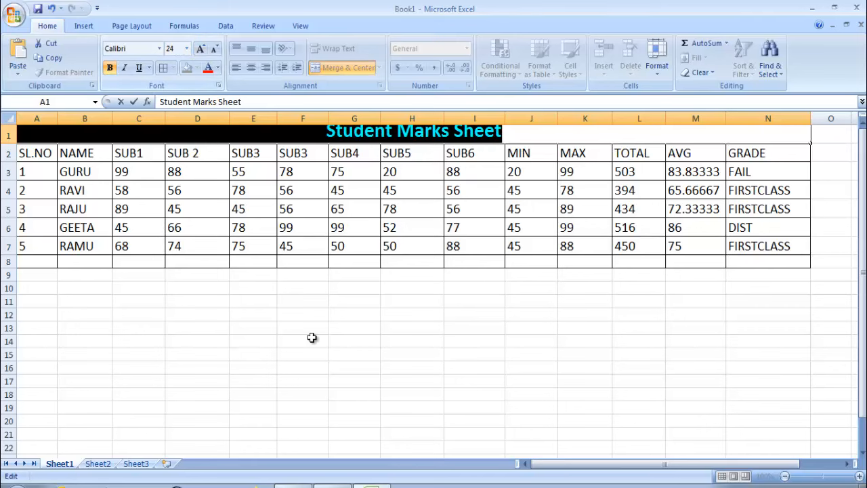
pyautogui.click(312, 337)
pyautogui.moveTo(7, 143); pyautogui.dragTo(7, 160)
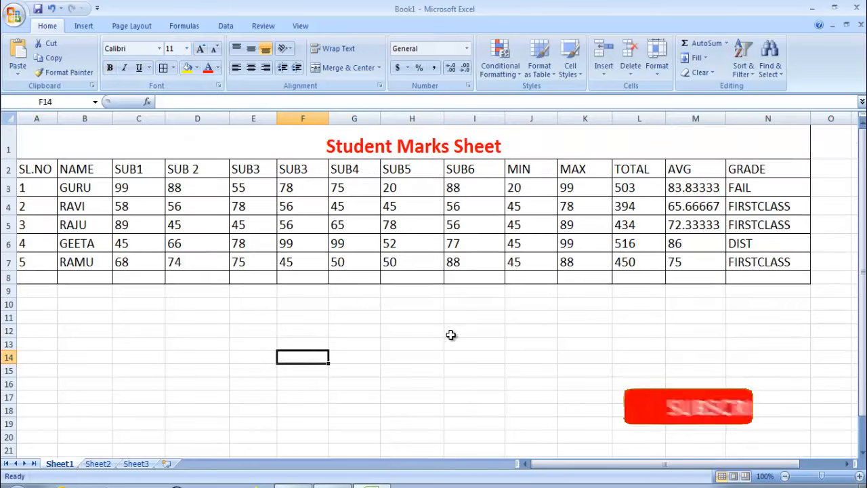
pyautogui.click(449, 332)
pyautogui.click(638, 370)
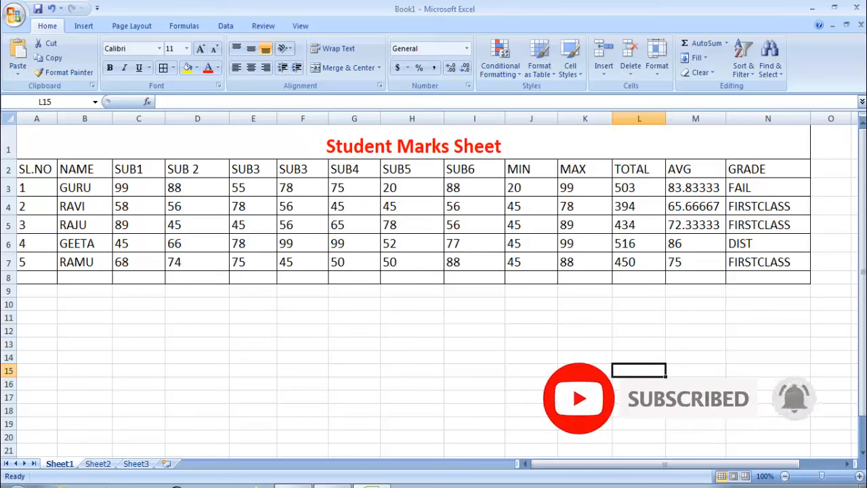
# Try to copy the MAX formula text from K3 into B10 as the note :=MAX(C3:I3)
pyautogui.click(572, 191)
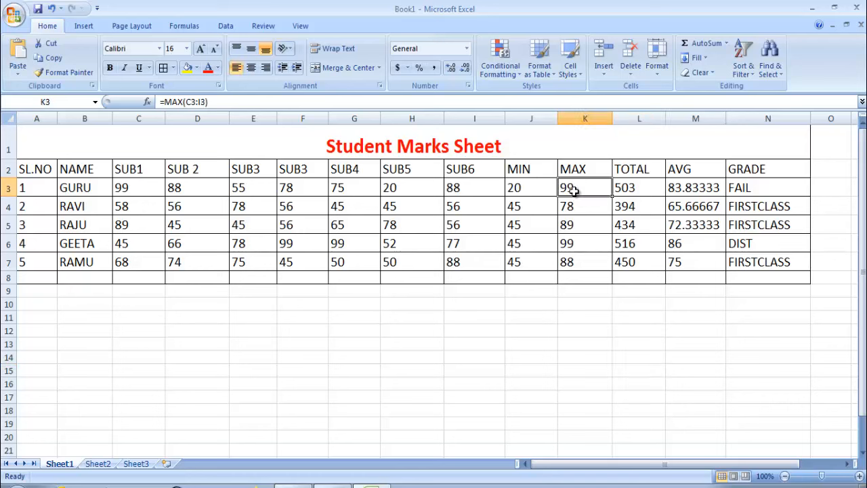
pyautogui.moveTo(216, 102); pyautogui.dragTo(142, 107)
pyautogui.hotkey('ctrl', 'c')
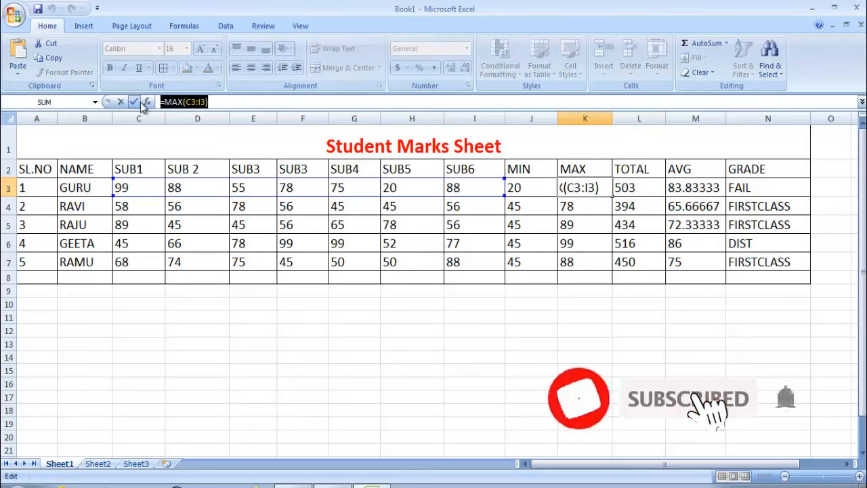
pyautogui.click(76, 293)
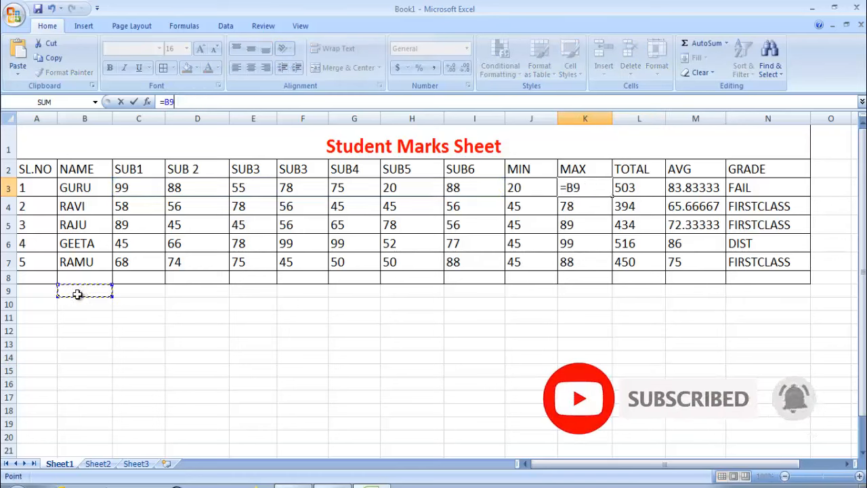
pyautogui.click(79, 306)
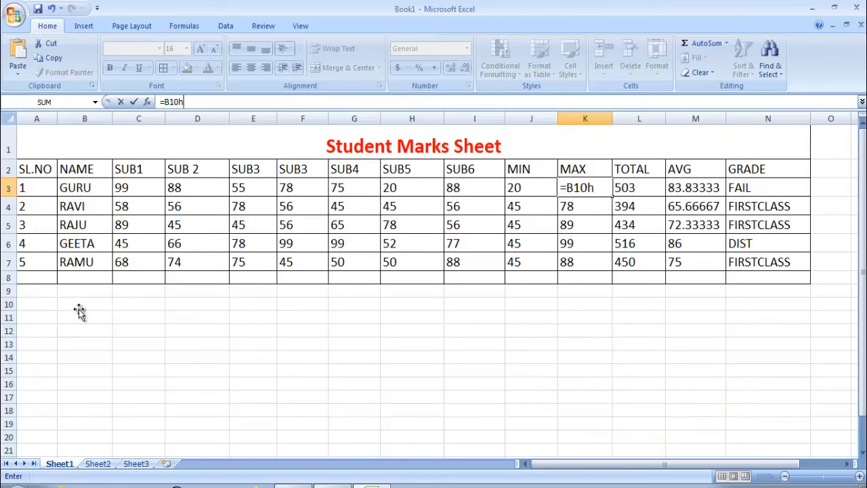
pyautogui.click(79, 309)
pyautogui.write('hhh')
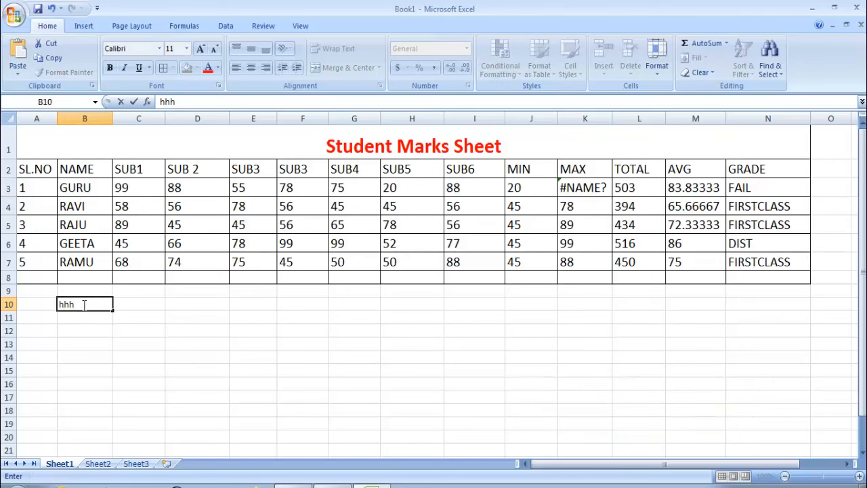
pyautogui.hotkey('ctrl', 'v')
pyautogui.moveTo(75, 305); pyautogui.dragTo(54, 305)
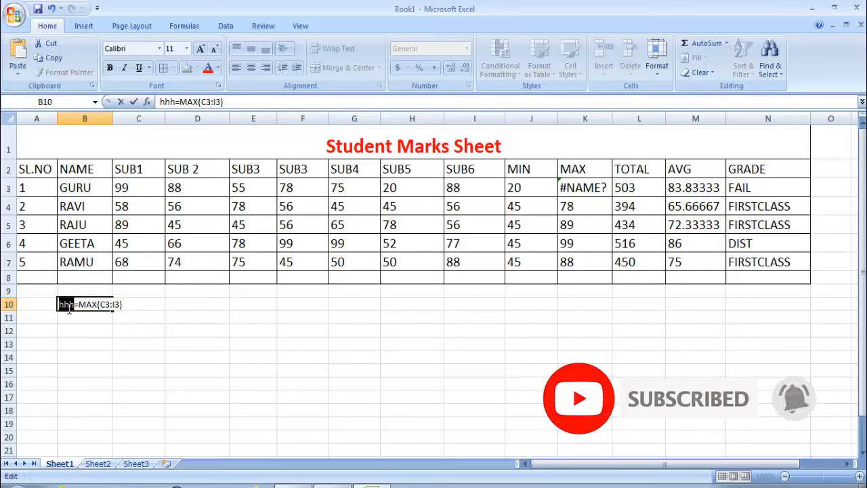
pyautogui.write(':')
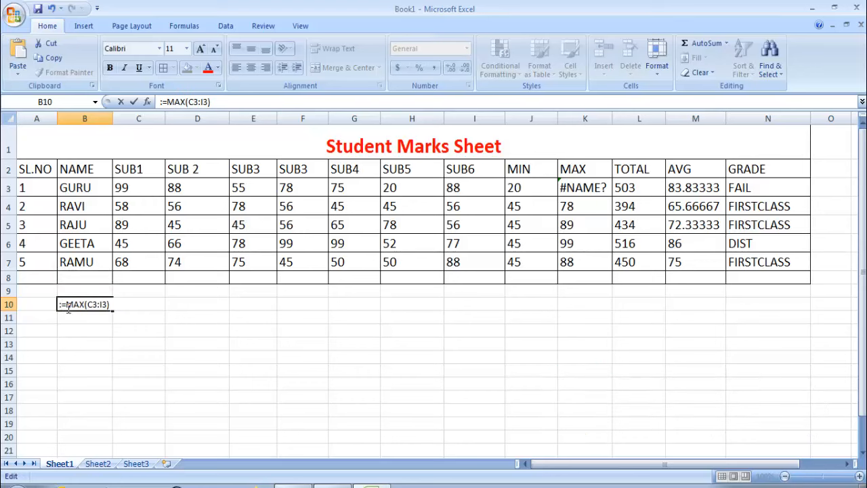
pyautogui.press('Return')
pyautogui.click(112, 321)
pyautogui.click(135, 336)
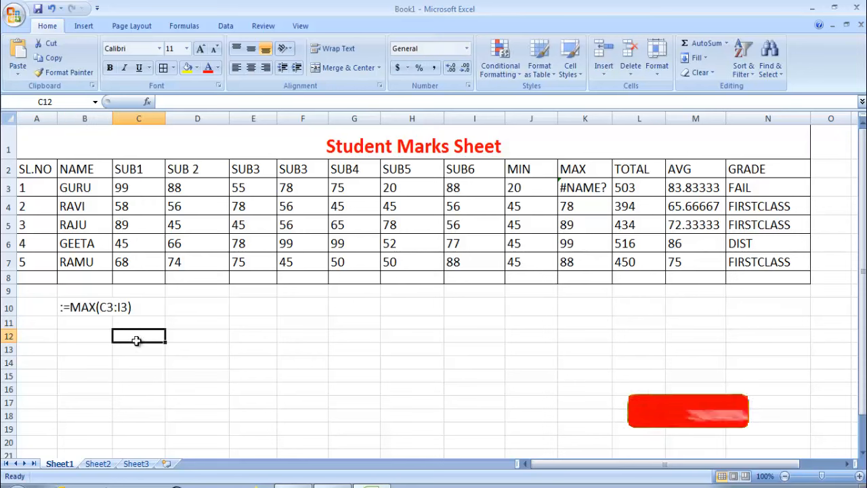
pyautogui.click(86, 333)
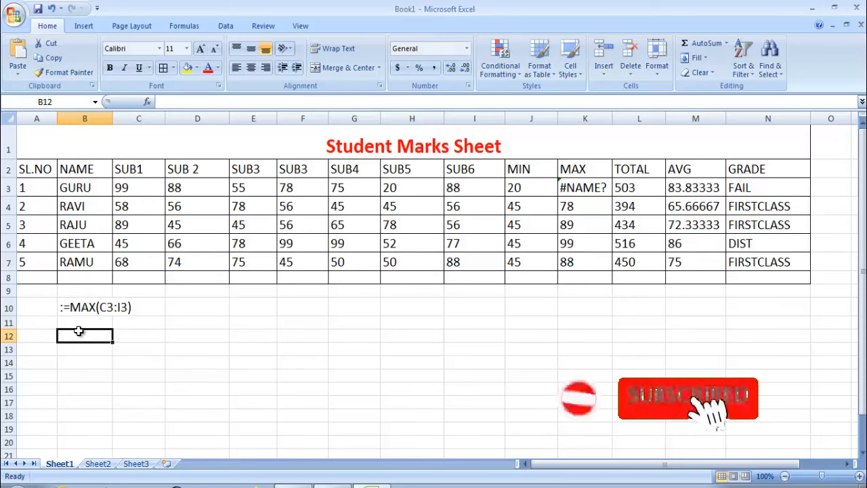
# Undo the formula note in B10 and the accidental change to the MAX formula in K3
pyautogui.click(586, 187)
pyautogui.hotkey('ctrl', 'z')
pyautogui.hotkey('ctrl', 'z')
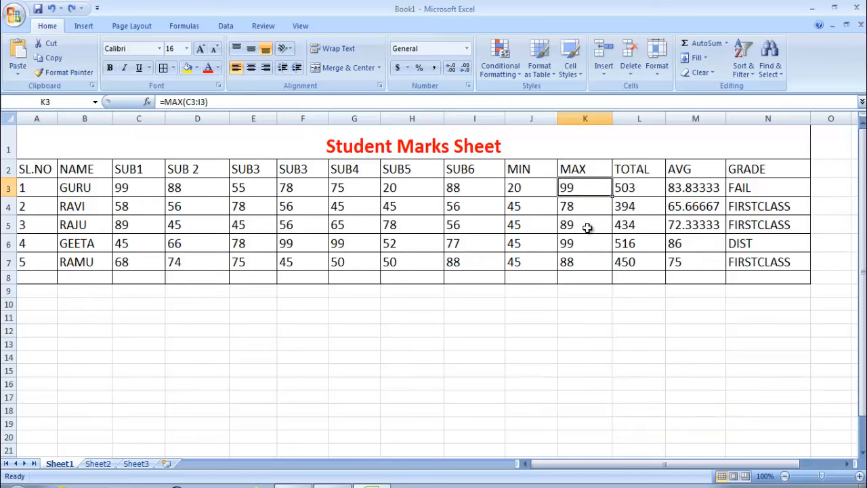
pyautogui.click(585, 316)
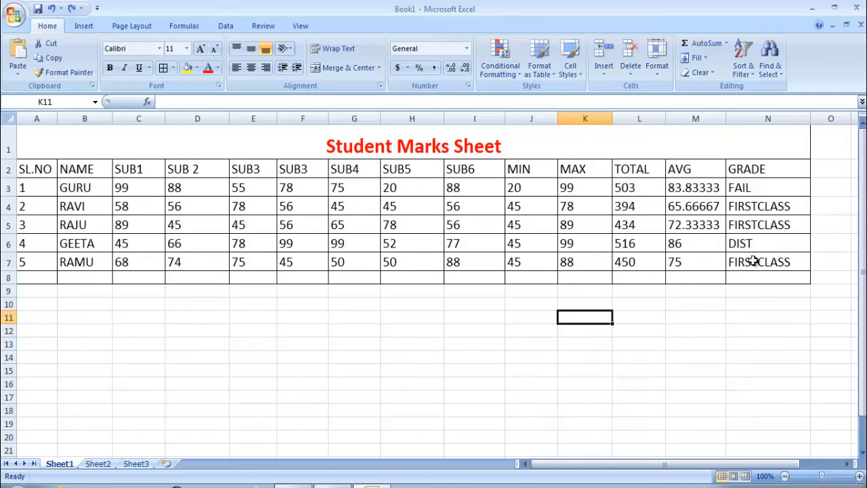
# Show the AVERAGE formula used in M3 for the first student
pyautogui.click(692, 194)
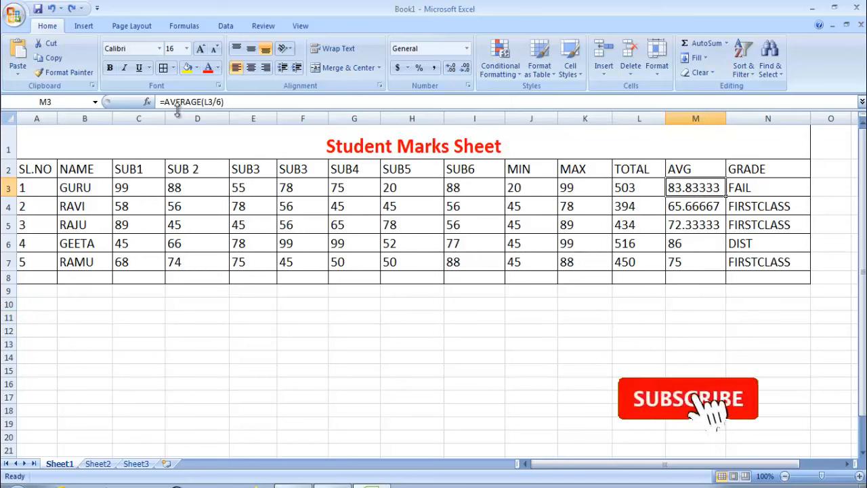